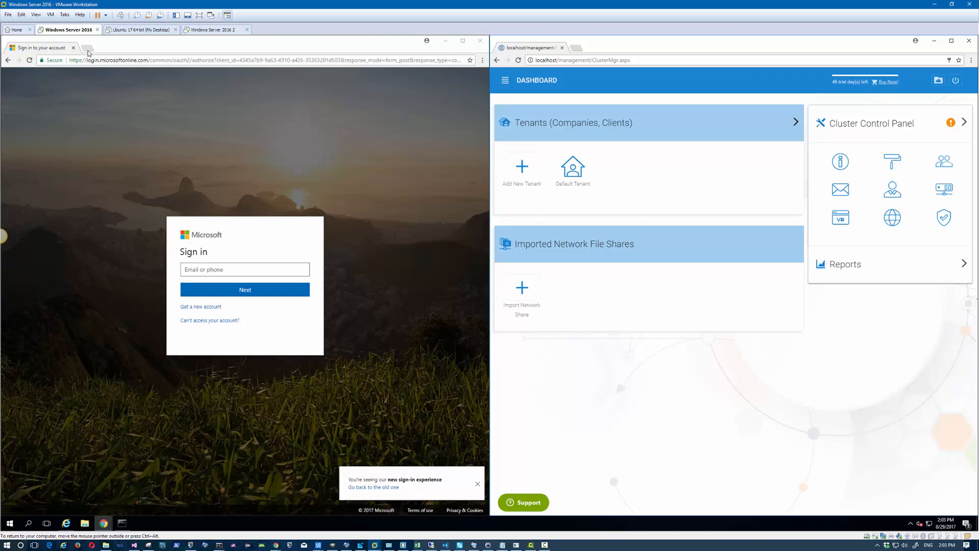
Step: Go to myapps.microsoft.com in a new browser tab
{"action": "left_click", "coordinate": [87, 47]}
{"action": "type", "text": "m"}
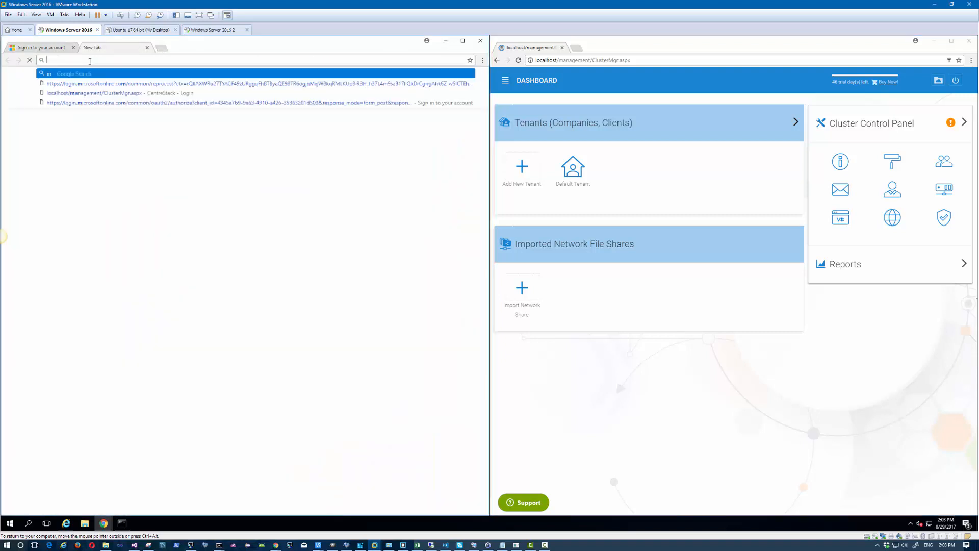
{"action": "type", "text": "yapps.m"}
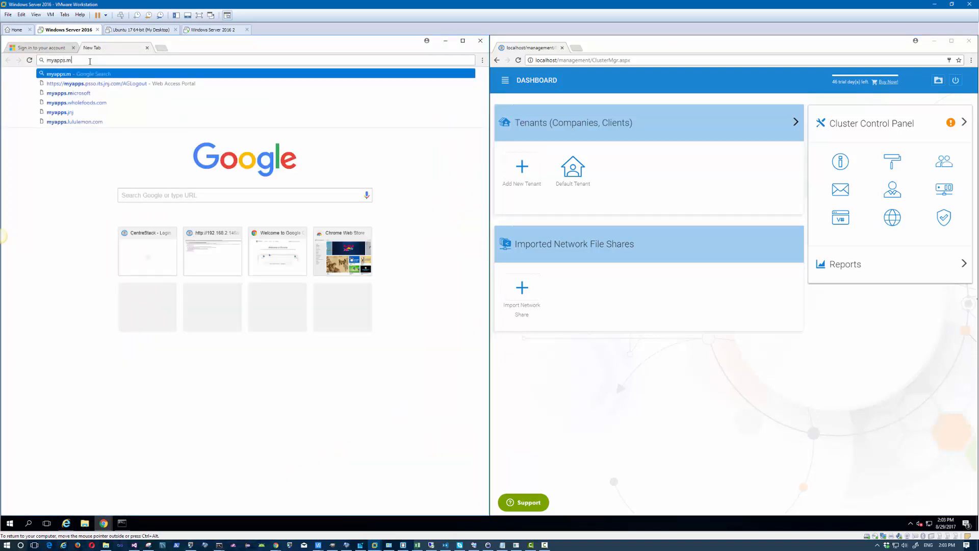
{"action": "type", "text": "icrosoft.com"}
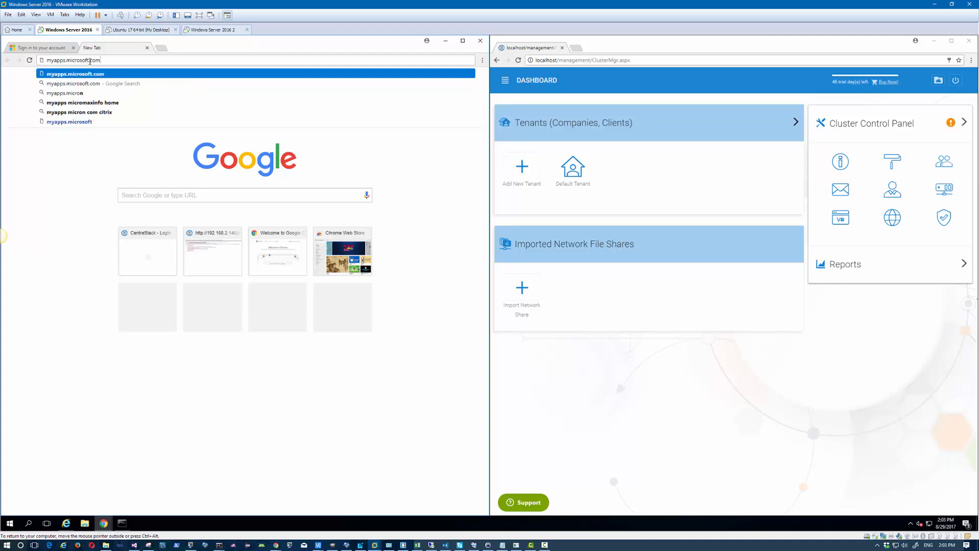
{"action": "key", "text": "Return"}
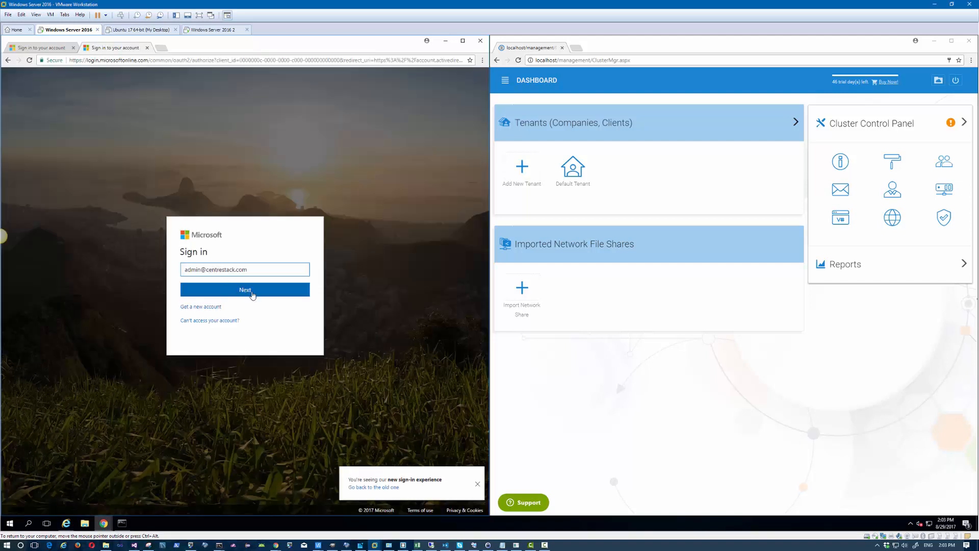
Step: Sign in with the admin account without saving the password, and launch the SSODEMO3 app
{"action": "left_click", "coordinate": [252, 294]}
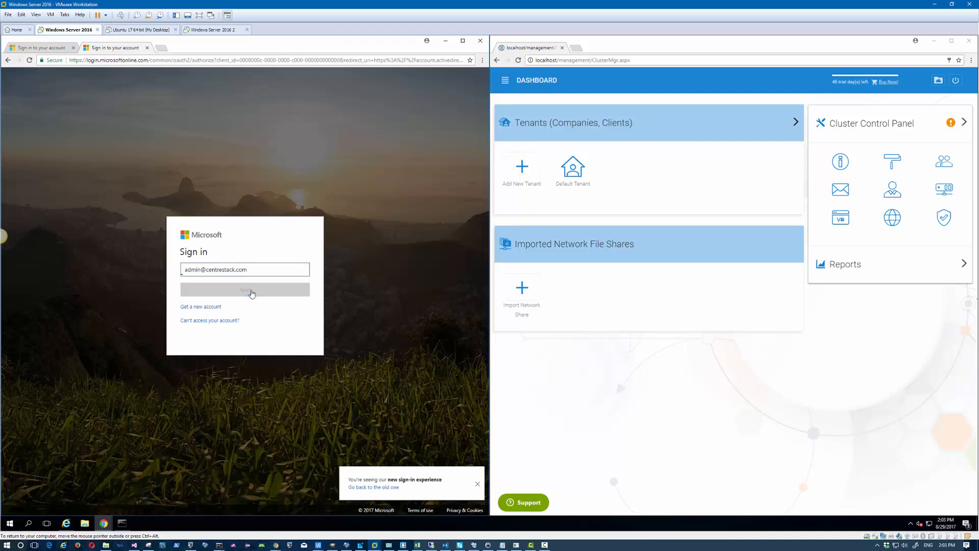
{"action": "left_click", "coordinate": [278, 307]}
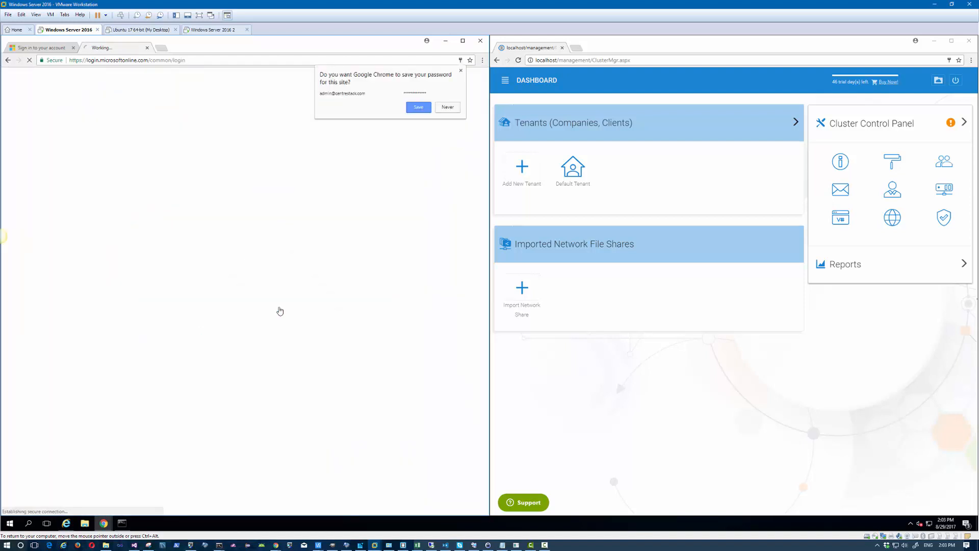
{"action": "left_click", "coordinate": [443, 108]}
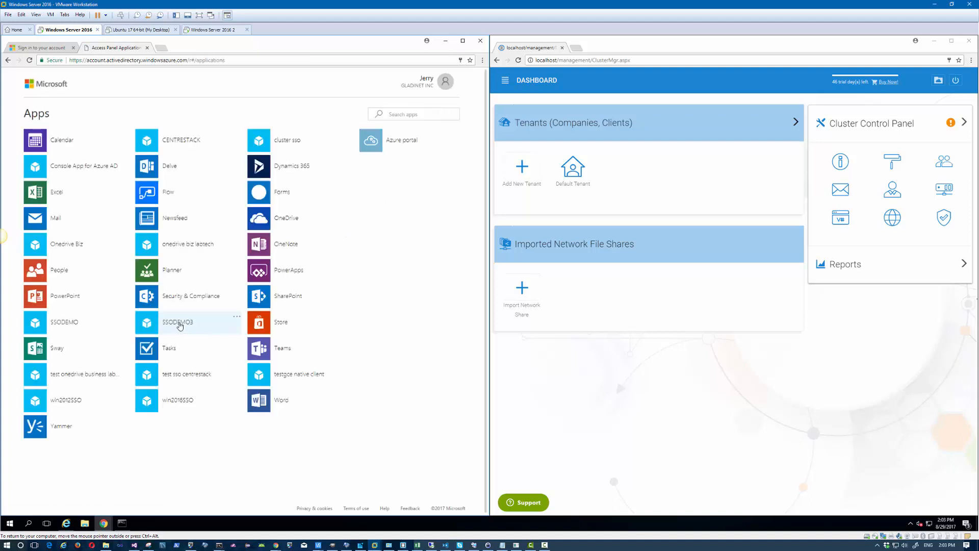
{"action": "left_click", "coordinate": [179, 325]}
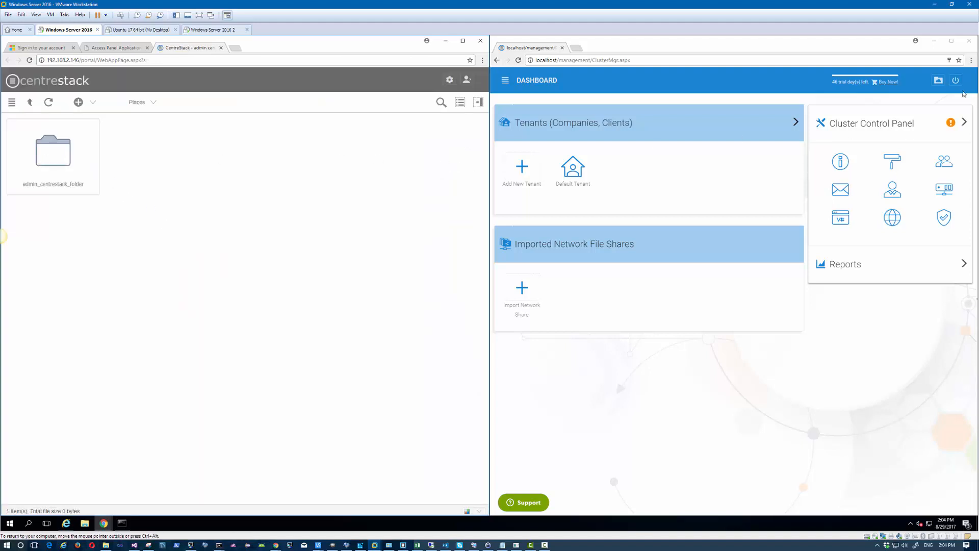
Step: Sign out of the dashboard and sign back in with the saved portal administrator login
{"action": "left_click", "coordinate": [956, 82]}
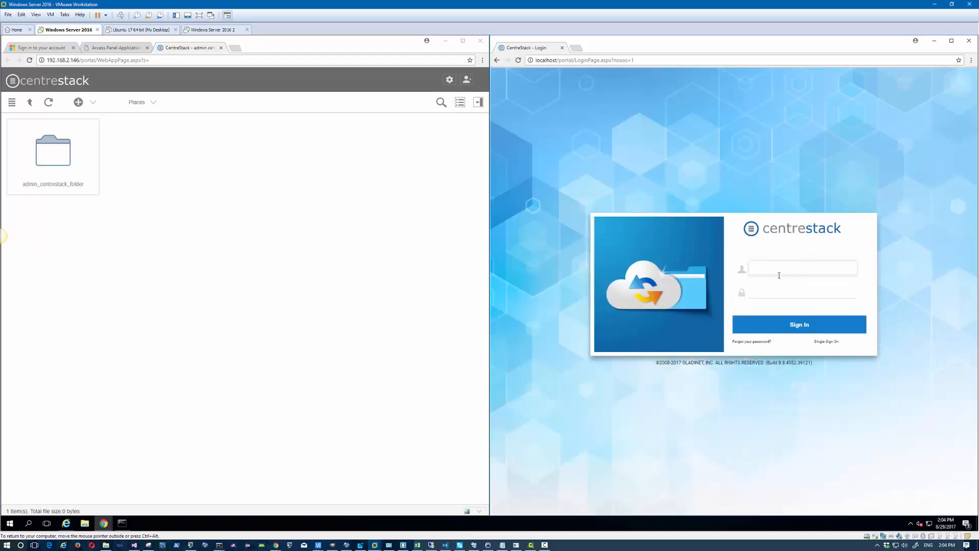
{"action": "type", "text": "admin@"}
{"action": "left_click", "coordinate": [782, 289]}
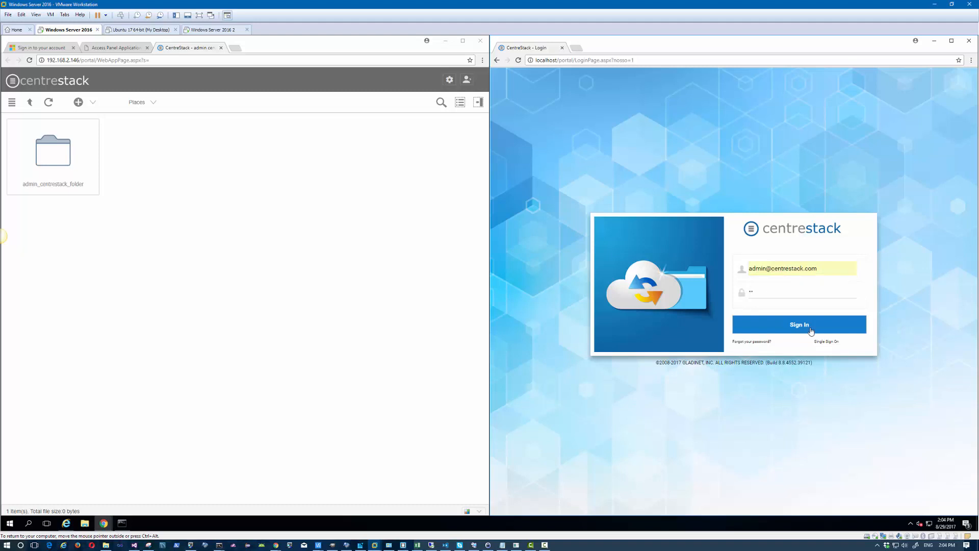
{"action": "left_click", "coordinate": [811, 329]}
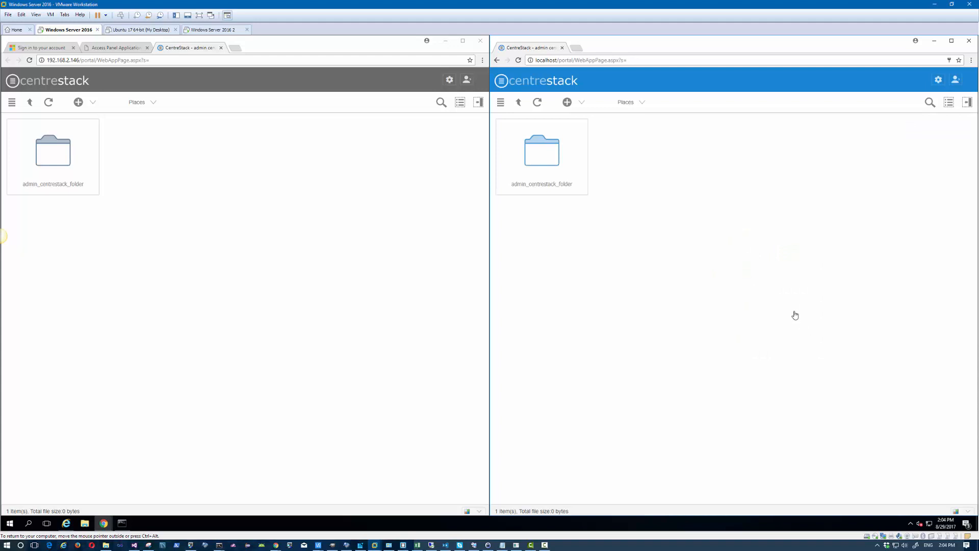
Step: Sign out from the user menu and sign in again as the cluster administrator
{"action": "left_click", "coordinate": [955, 80]}
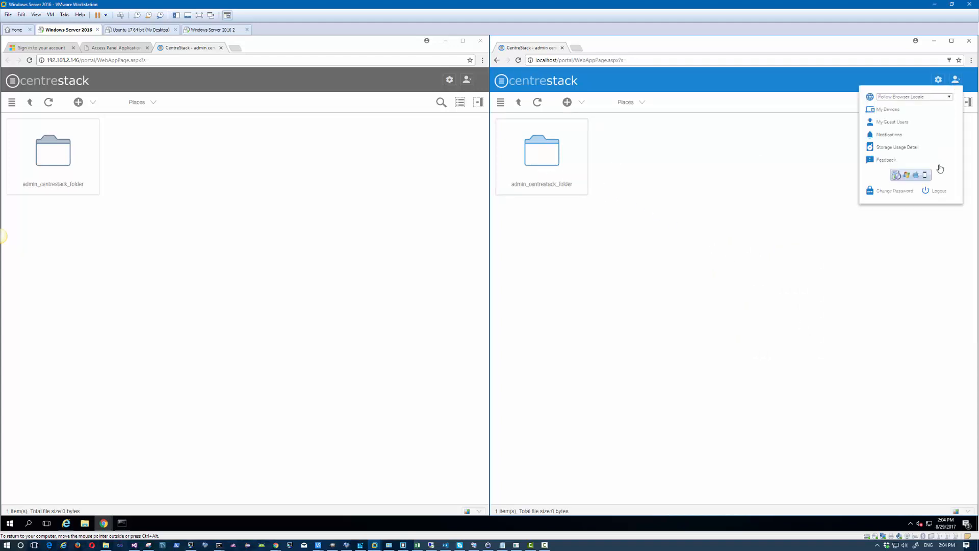
{"action": "left_click", "coordinate": [938, 192]}
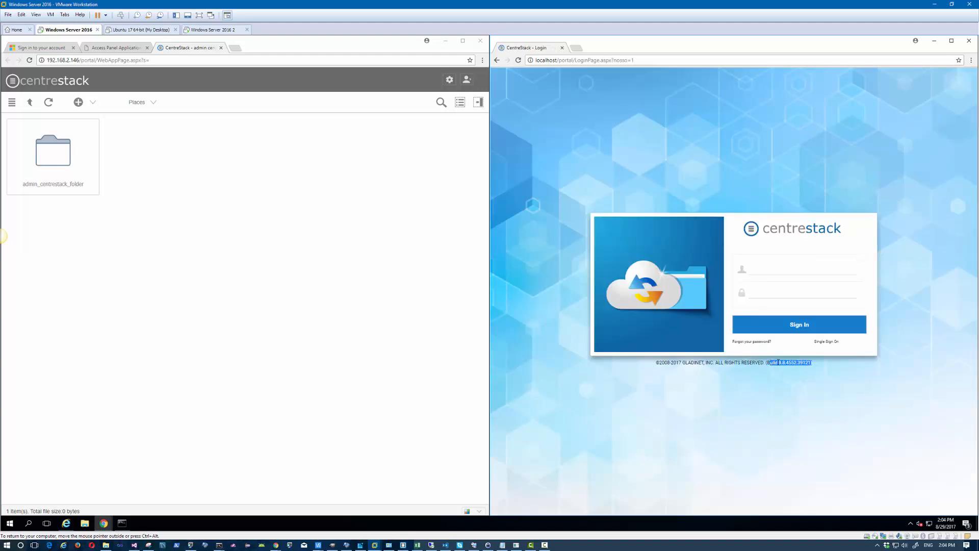
{"action": "left_click", "coordinate": [781, 293]}
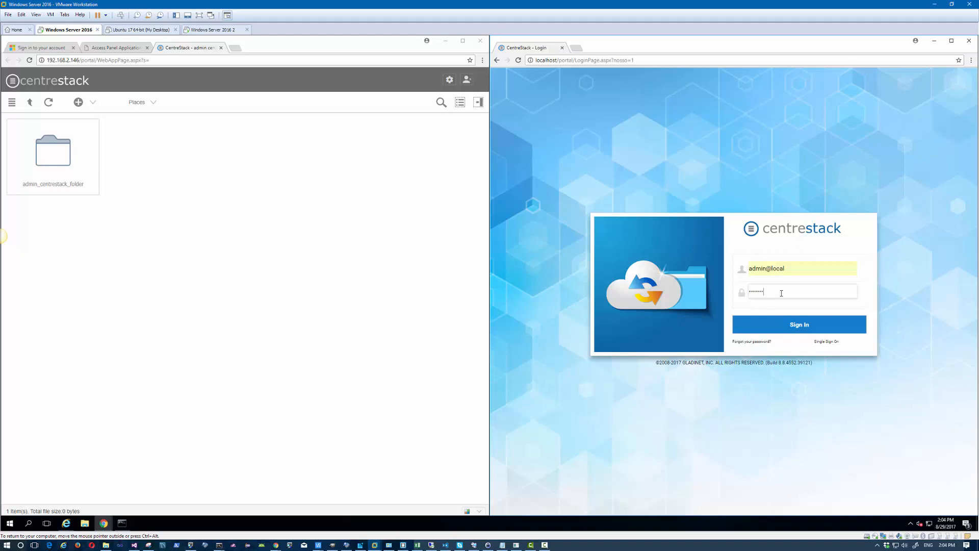
{"action": "left_click", "coordinate": [798, 324]}
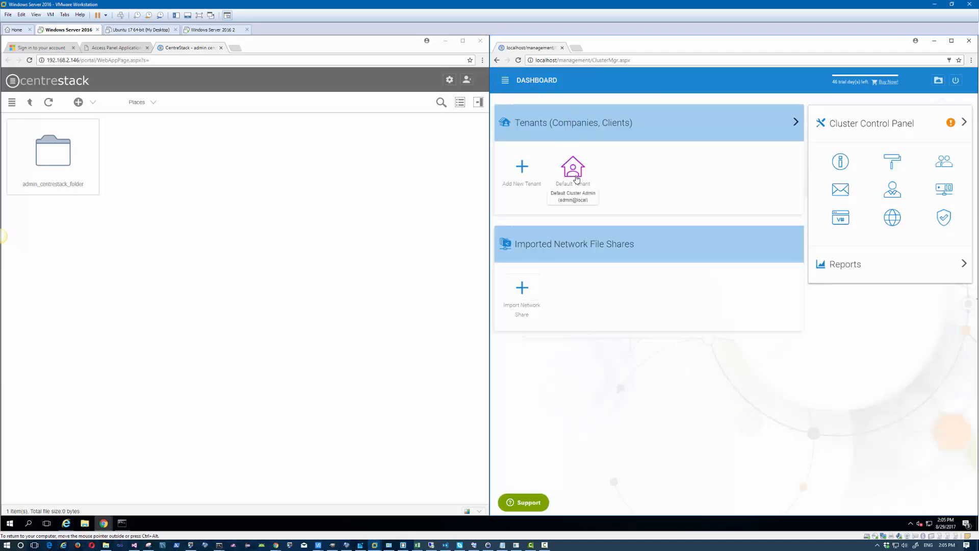
Step: Open Default Tenant's Account & Login > Single Sign On policy, edit it, and select the metadata link
{"action": "left_click", "coordinate": [577, 179]}
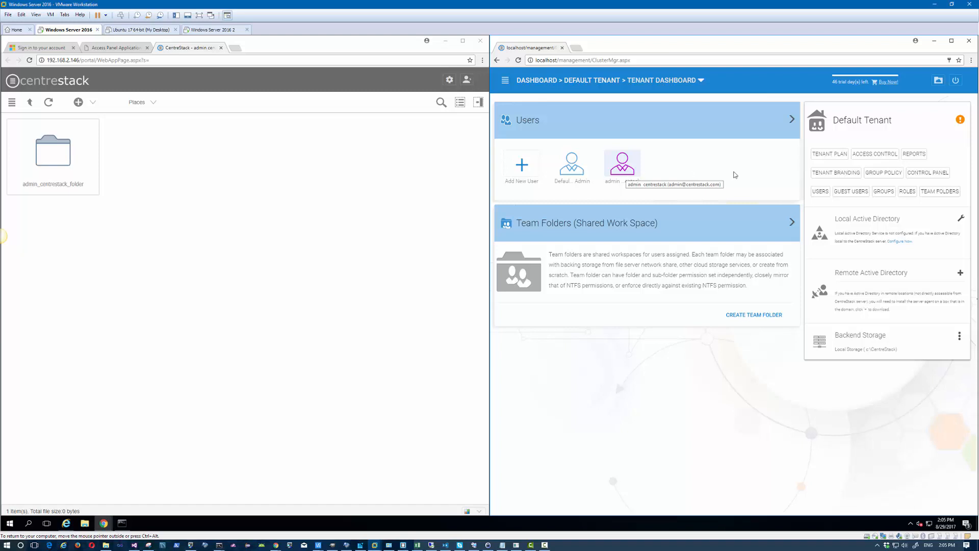
{"action": "left_click", "coordinate": [894, 174]}
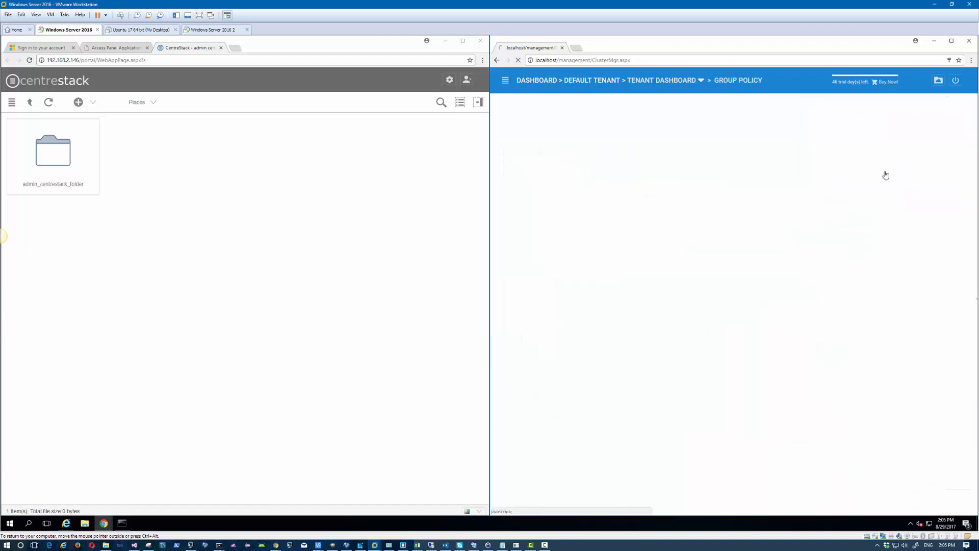
{"action": "left_click", "coordinate": [524, 220]}
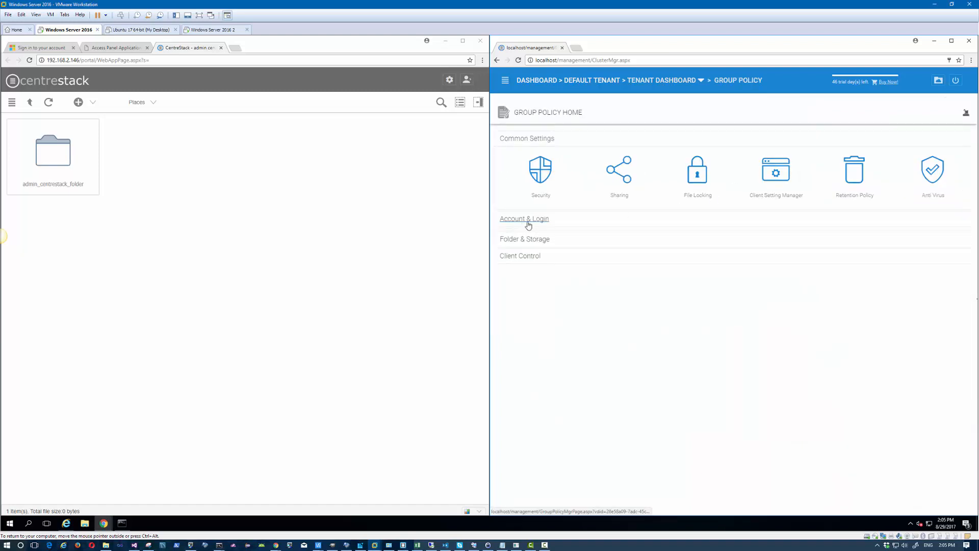
{"action": "left_click", "coordinate": [701, 254]}
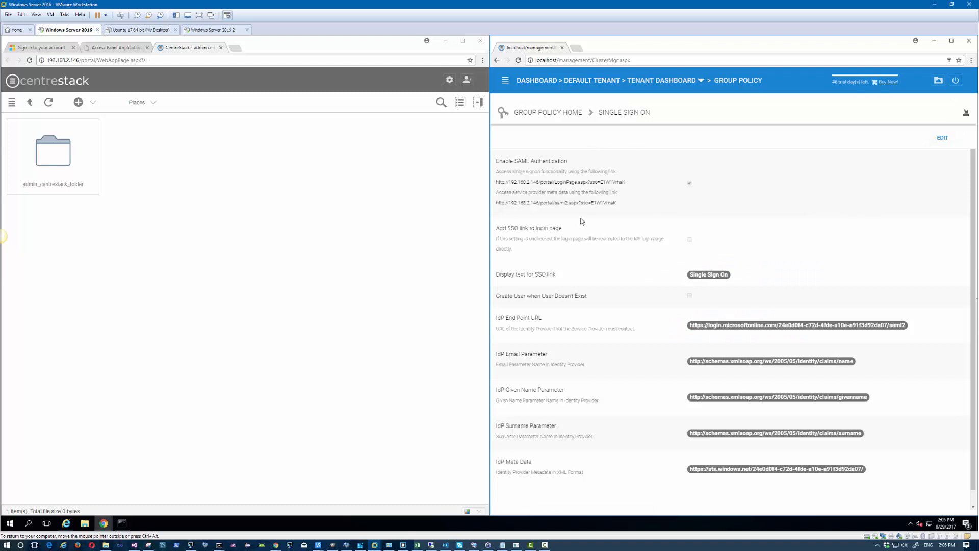
{"action": "left_click", "coordinate": [946, 140]}
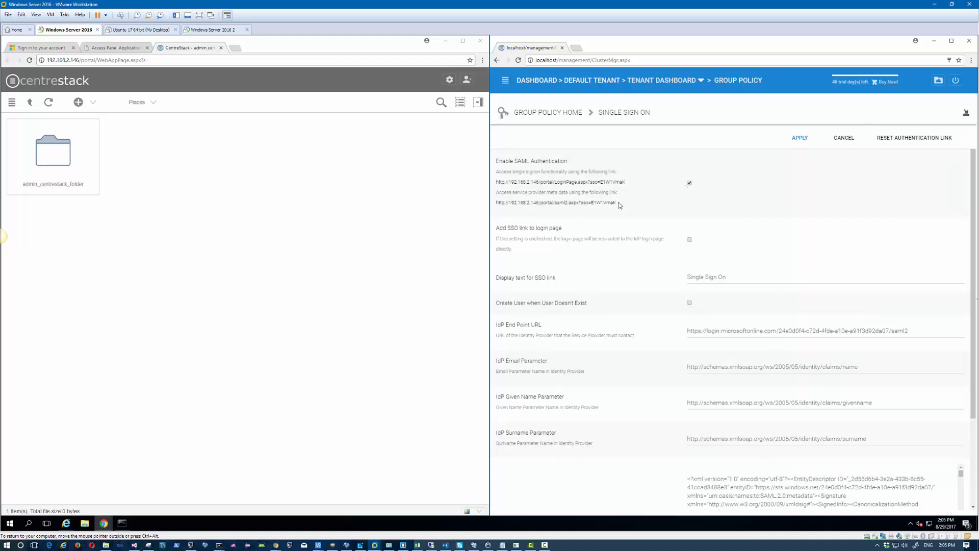
{"action": "left_click_drag", "start_coordinate": [619, 204], "coordinate": [496, 206]}
{"action": "key", "text": "ctrl+c"}
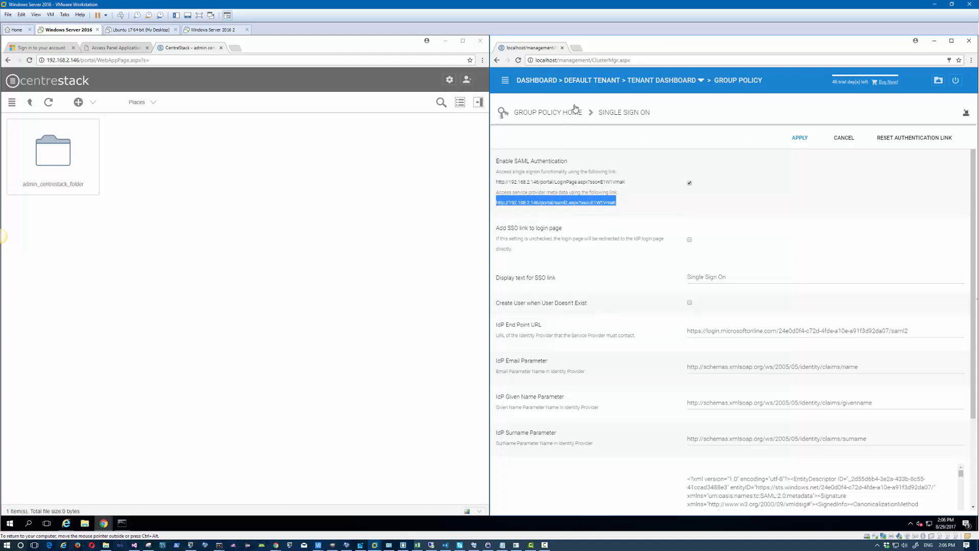
Step: Load the metadata link in a new tab, select its entityID URL, then return to the sign-in tab
{"action": "left_click", "coordinate": [576, 48]}
{"action": "key", "text": "ctrl+v"}
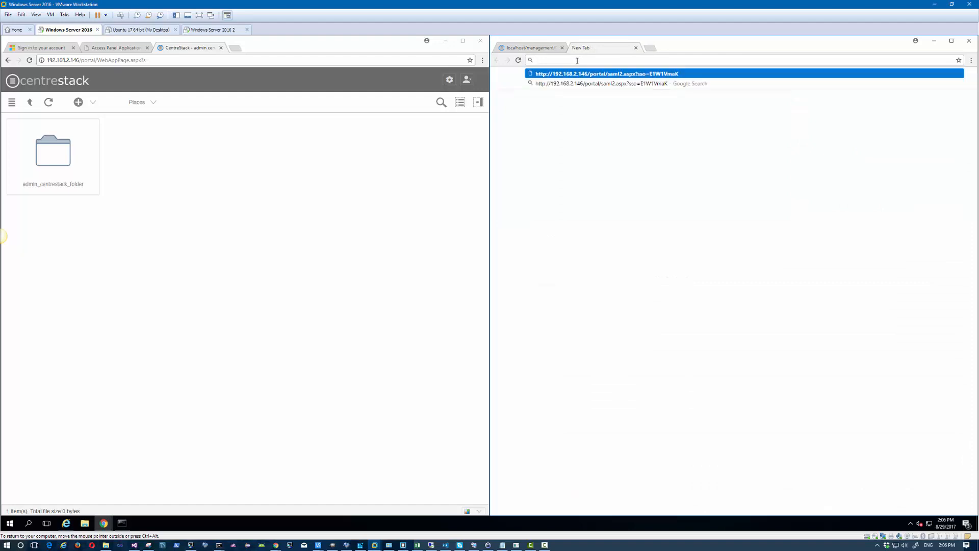
{"action": "key", "text": "Return"}
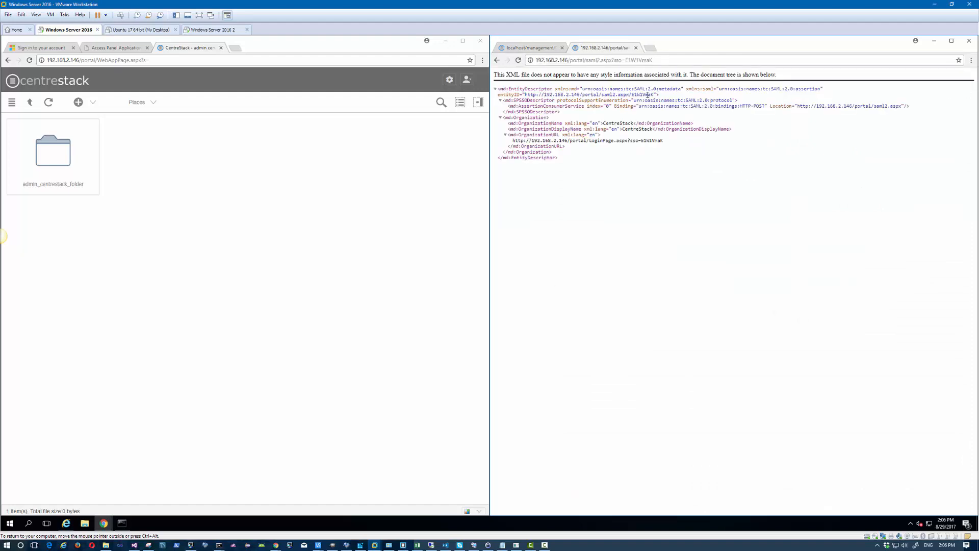
{"action": "left_click_drag", "start_coordinate": [654, 95], "coordinate": [550, 94]}
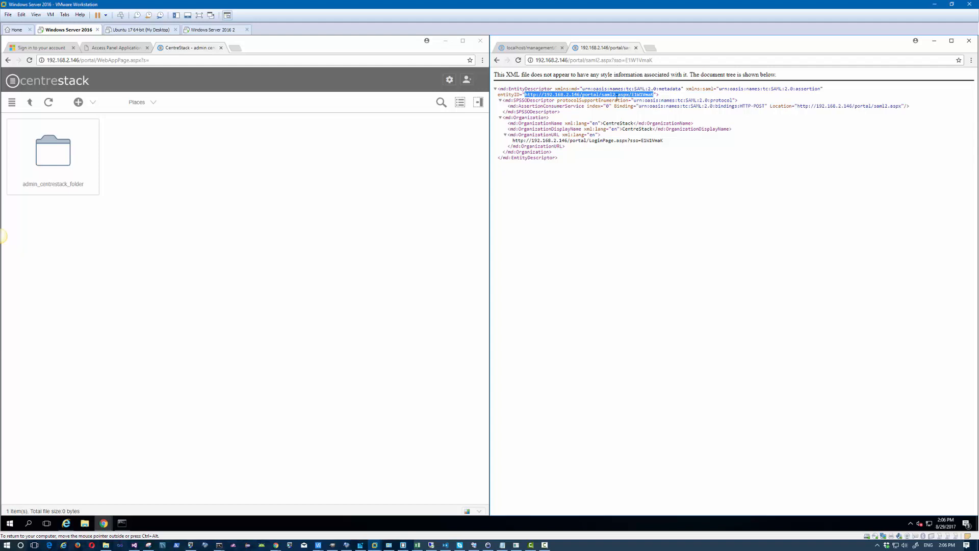
{"action": "left_click", "coordinate": [57, 48]}
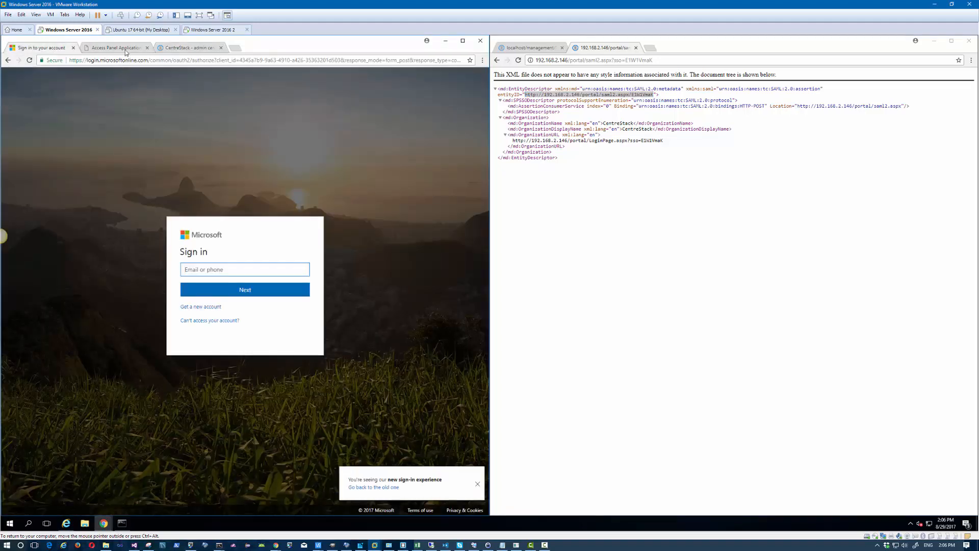
Step: Go from Office 365 admin to Azure AD admin center's App registrations list
{"action": "left_click", "coordinate": [233, 50]}
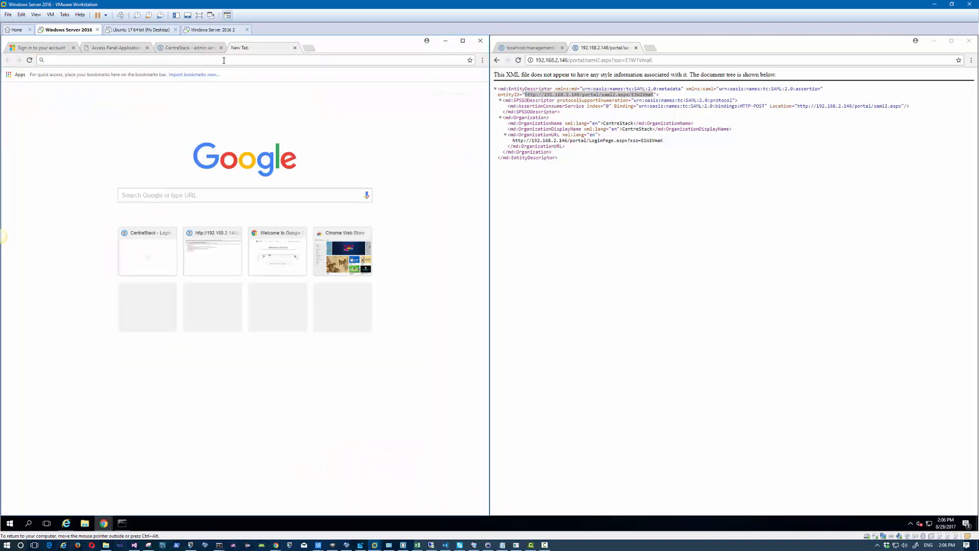
{"action": "left_click", "coordinate": [143, 244]}
{"action": "left_click", "coordinate": [142, 245]}
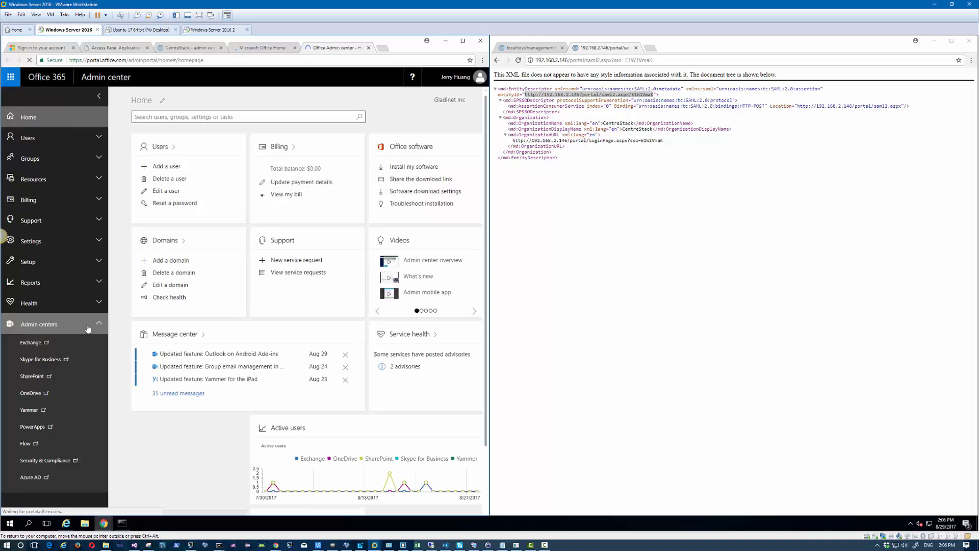
{"action": "left_click", "coordinate": [34, 477]}
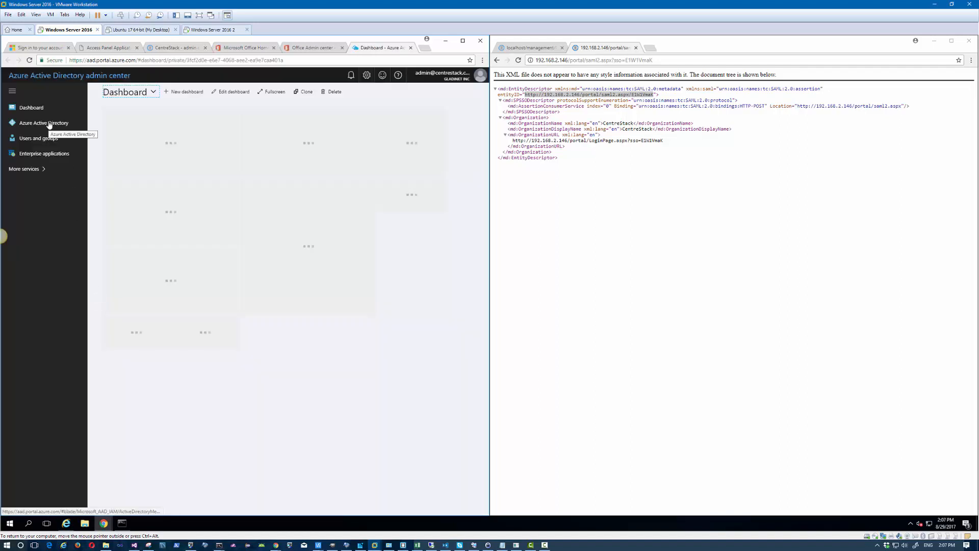
{"action": "left_click", "coordinate": [49, 125]}
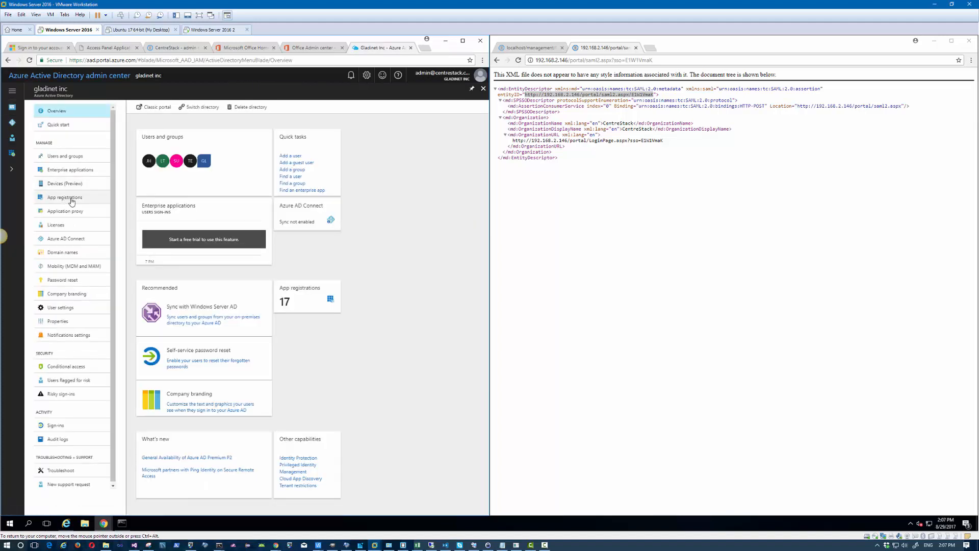
{"action": "left_click", "coordinate": [72, 200]}
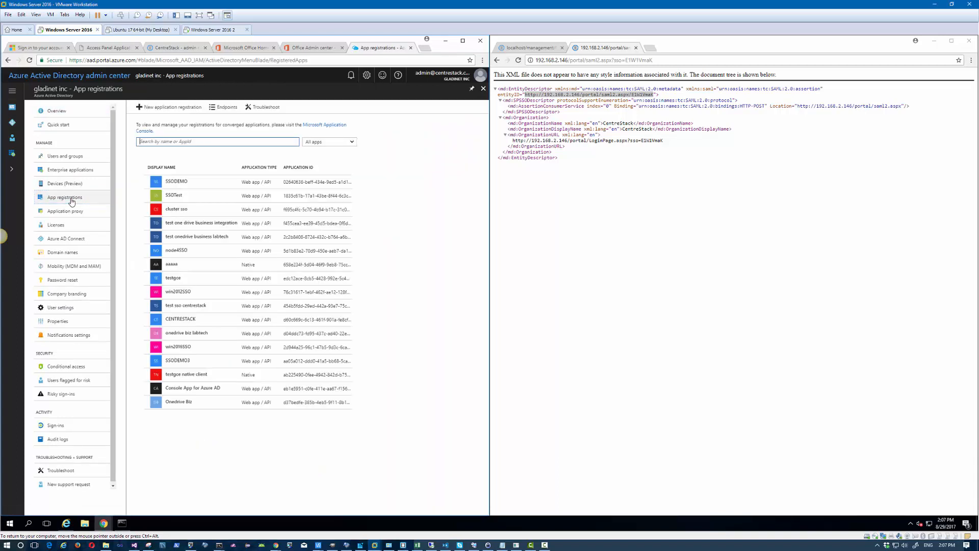
Step: Check SSODEMO3's App ID URI, home page URL and reply URLs, then go back to App registrations
{"action": "left_click", "coordinate": [210, 363]}
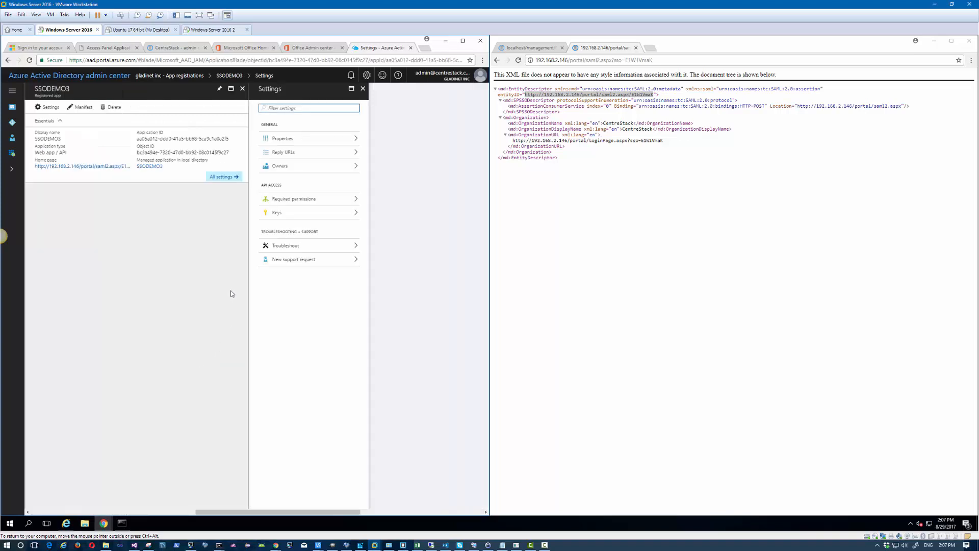
{"action": "left_click", "coordinate": [289, 141]}
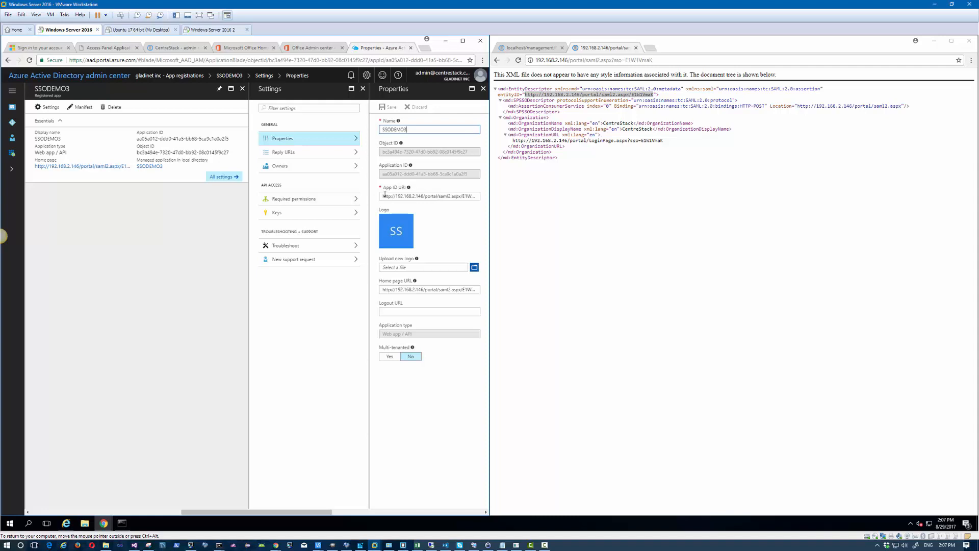
{"action": "left_click_drag", "start_coordinate": [383, 196], "coordinate": [479, 196]}
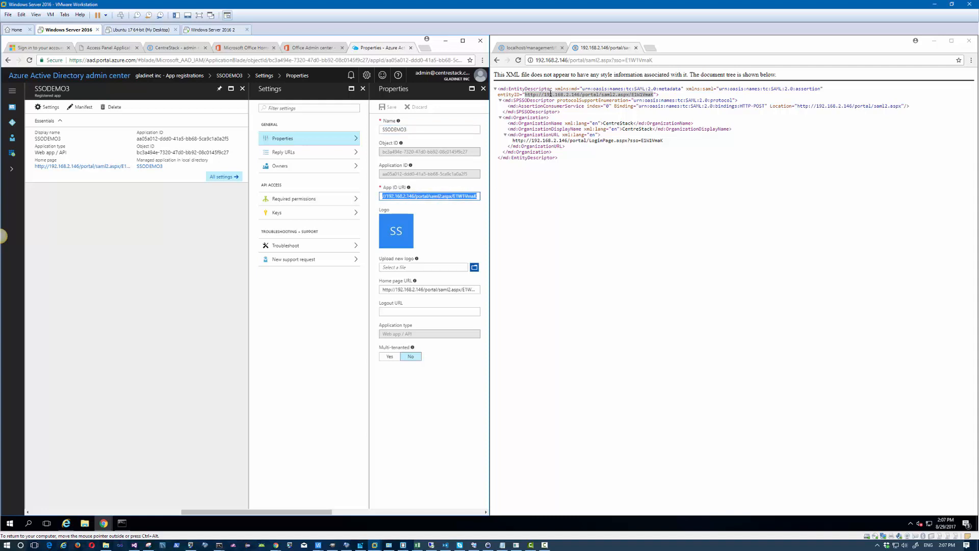
{"action": "left_click", "coordinate": [440, 290]}
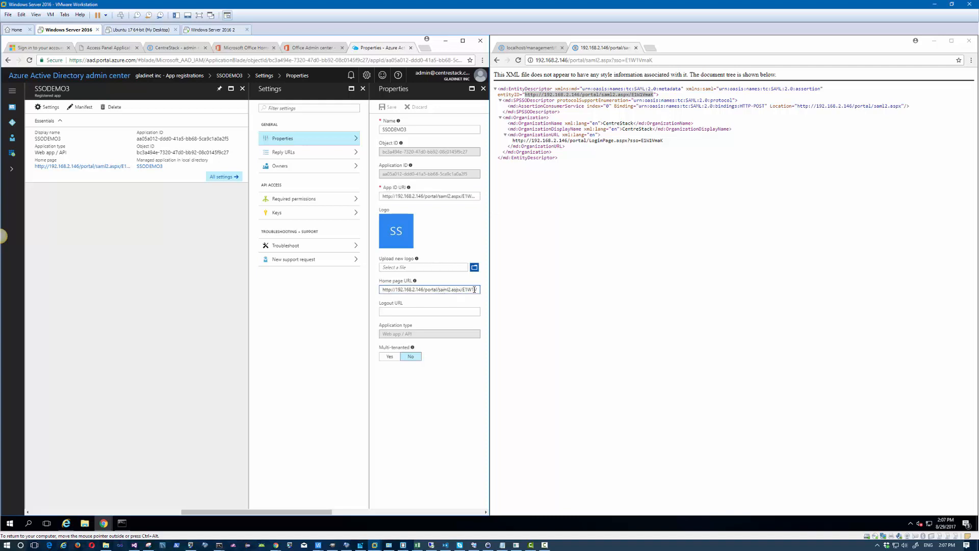
{"action": "left_click_drag", "start_coordinate": [473, 290], "coordinate": [390, 290]}
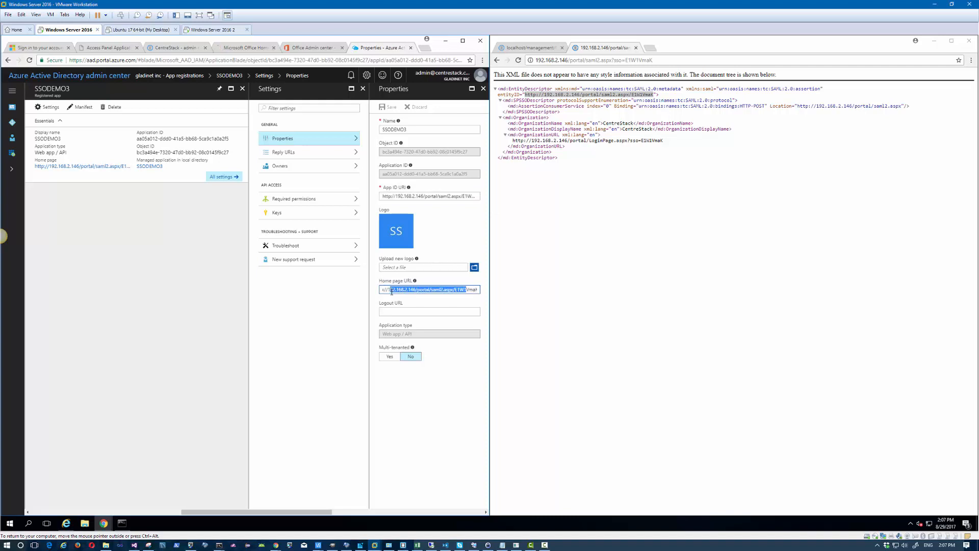
{"action": "left_click", "coordinate": [281, 154]}
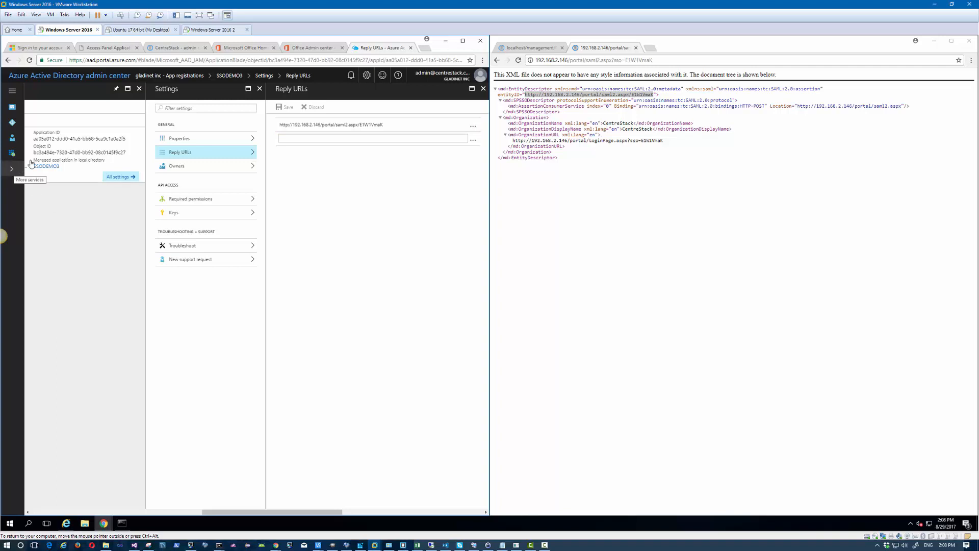
{"action": "left_click", "coordinate": [181, 77]}
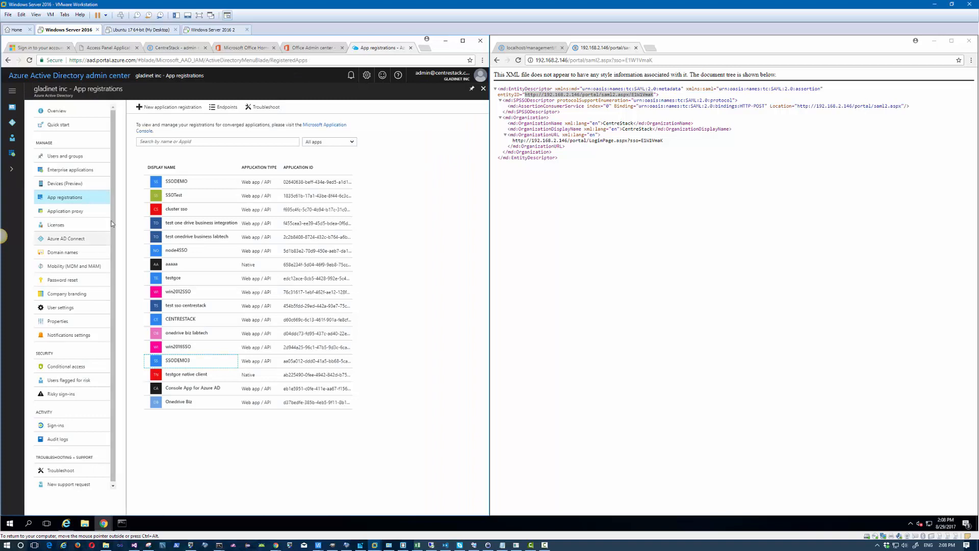
Step: Start a new application registration named SSODEMO4 with type Web app / API
{"action": "left_click", "coordinate": [173, 106]}
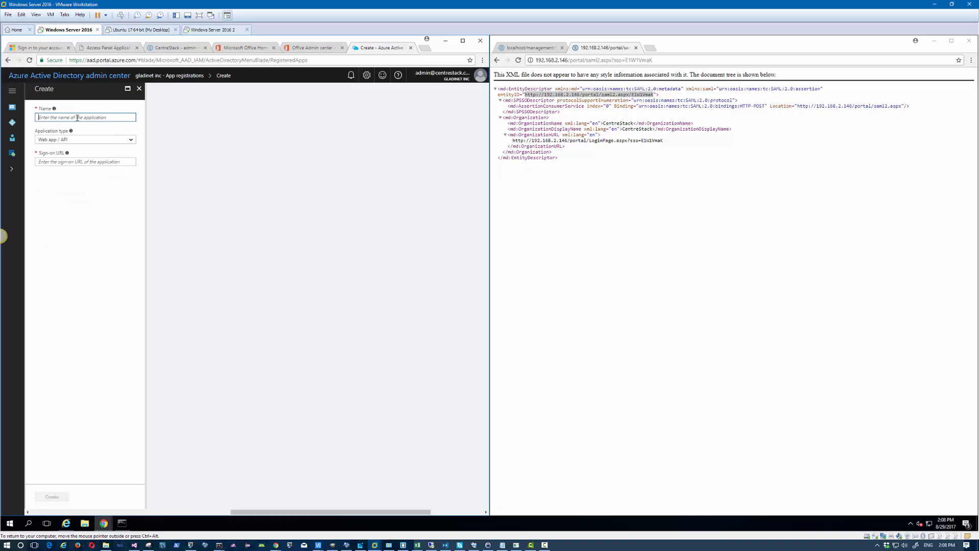
{"action": "type", "text": "SSL"}
{"action": "left_click", "coordinate": [69, 140]}
{"action": "left_click", "coordinate": [69, 147]}
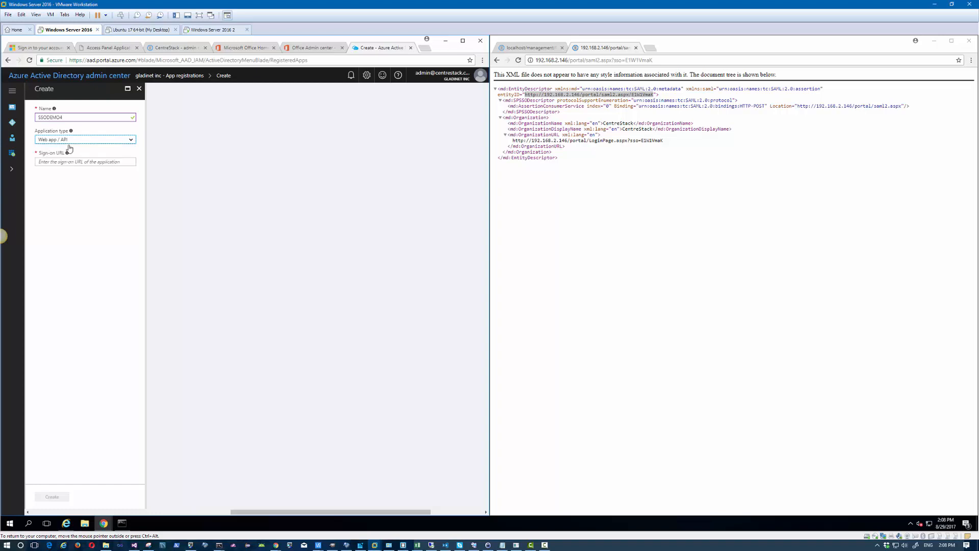
{"action": "left_click", "coordinate": [62, 163]}
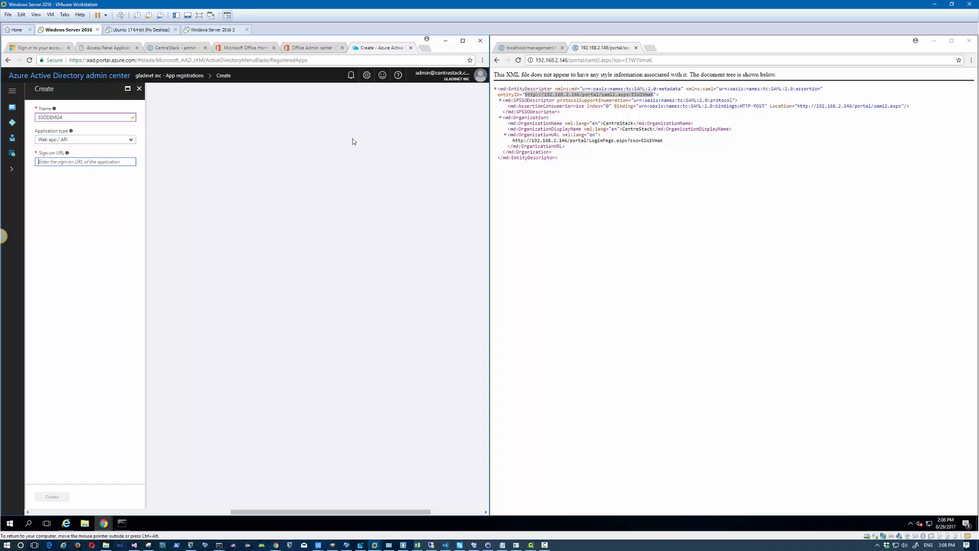
Step: Copy the CentreStack entityID URL from the metadata page's source view
{"action": "right_click", "coordinate": [591, 95]}
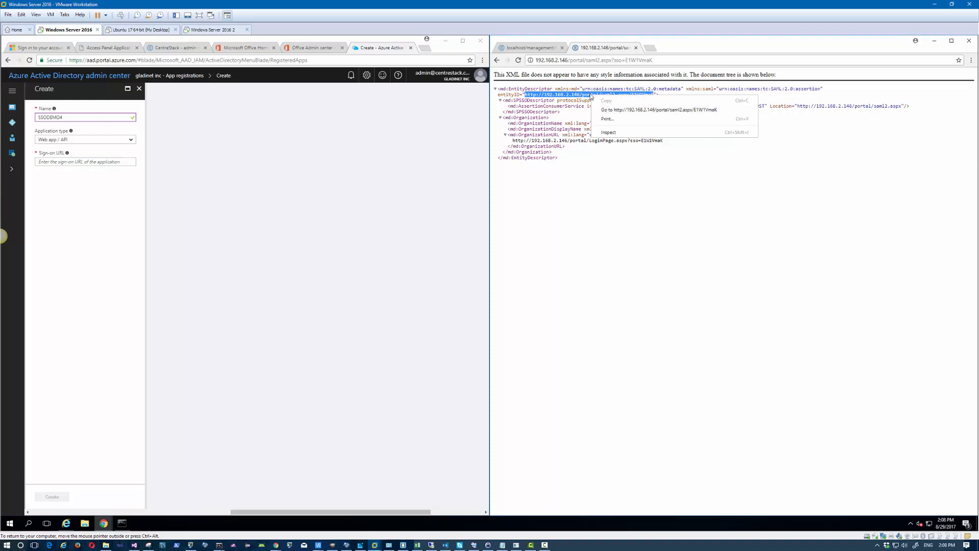
{"action": "left_click", "coordinate": [559, 184]}
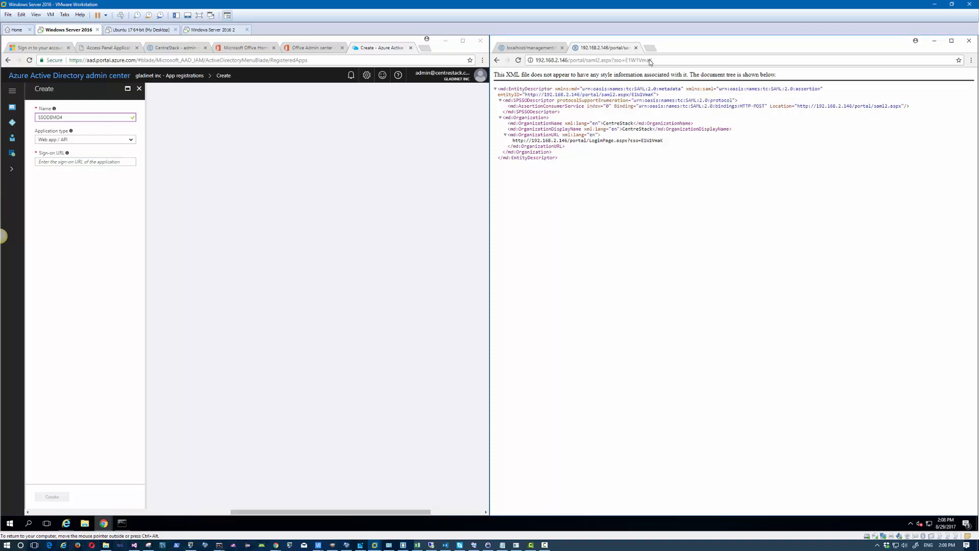
{"action": "left_click", "coordinate": [535, 48]}
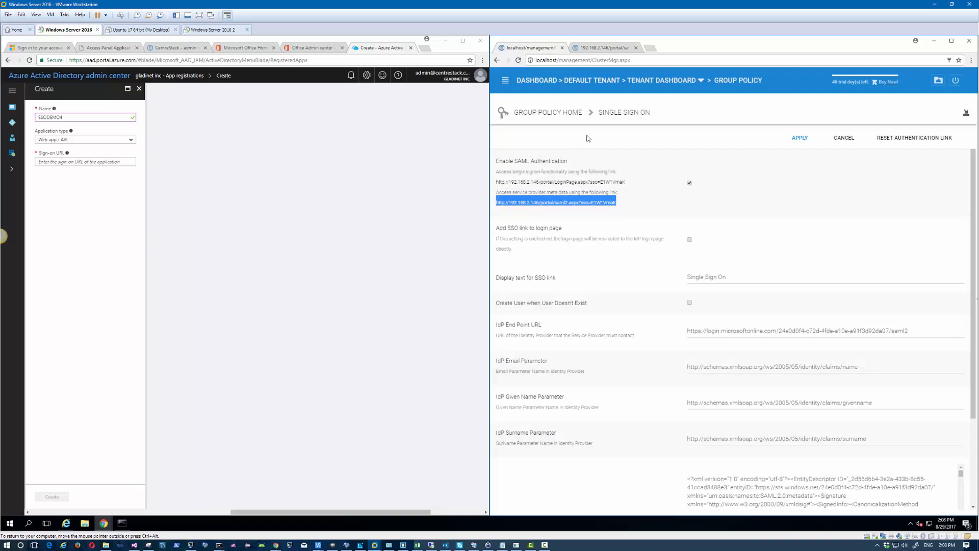
{"action": "right_click", "coordinate": [576, 201]}
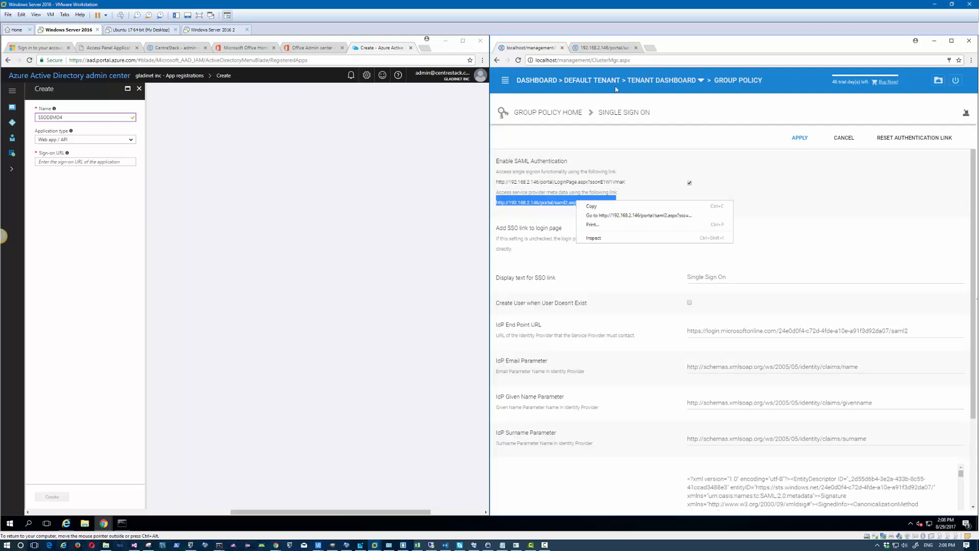
{"action": "left_click", "coordinate": [611, 48]}
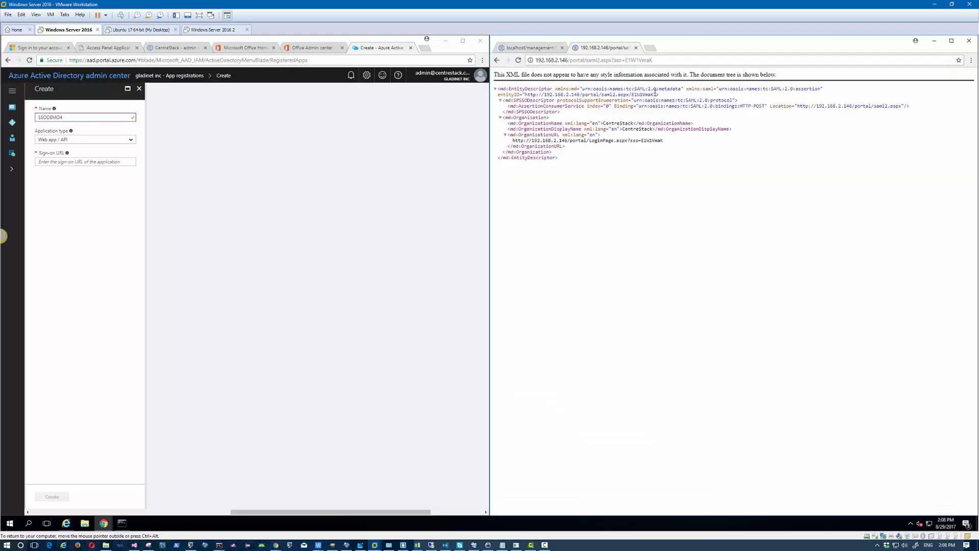
{"action": "left_click_drag", "start_coordinate": [653, 94], "coordinate": [525, 94]}
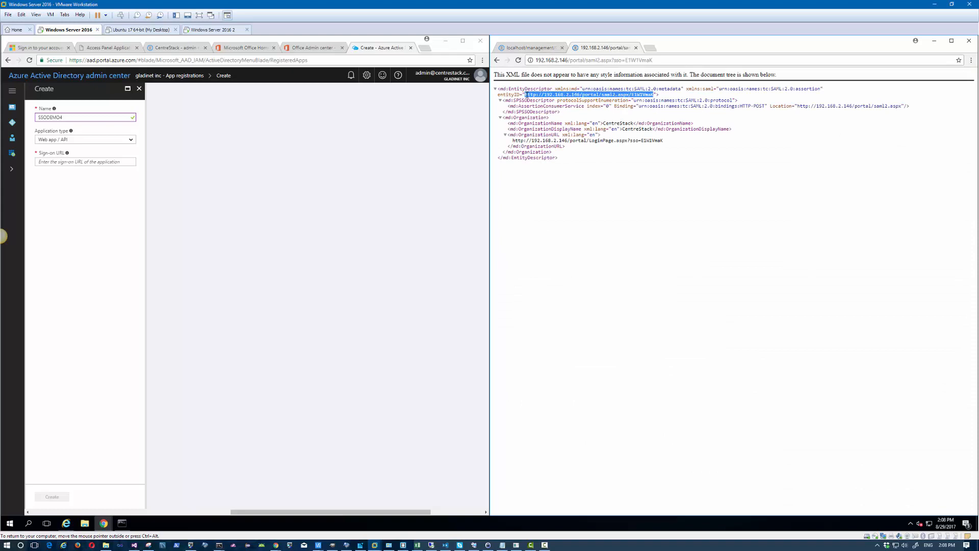
{"action": "right_click", "coordinate": [592, 179]}
{"action": "left_click", "coordinate": [620, 257]}
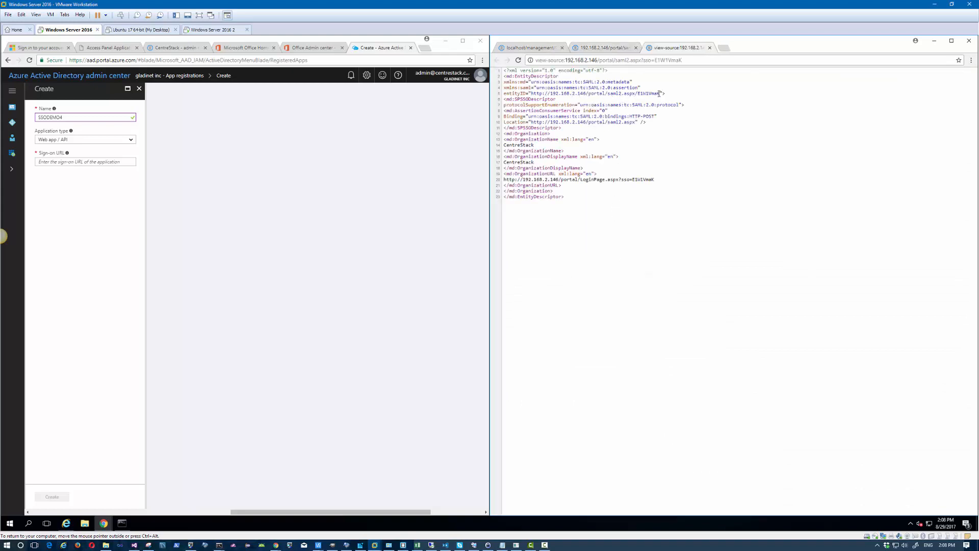
{"action": "left_click_drag", "start_coordinate": [660, 93], "coordinate": [530, 94]}
{"action": "right_click", "coordinate": [536, 92]}
{"action": "left_click", "coordinate": [552, 100]}
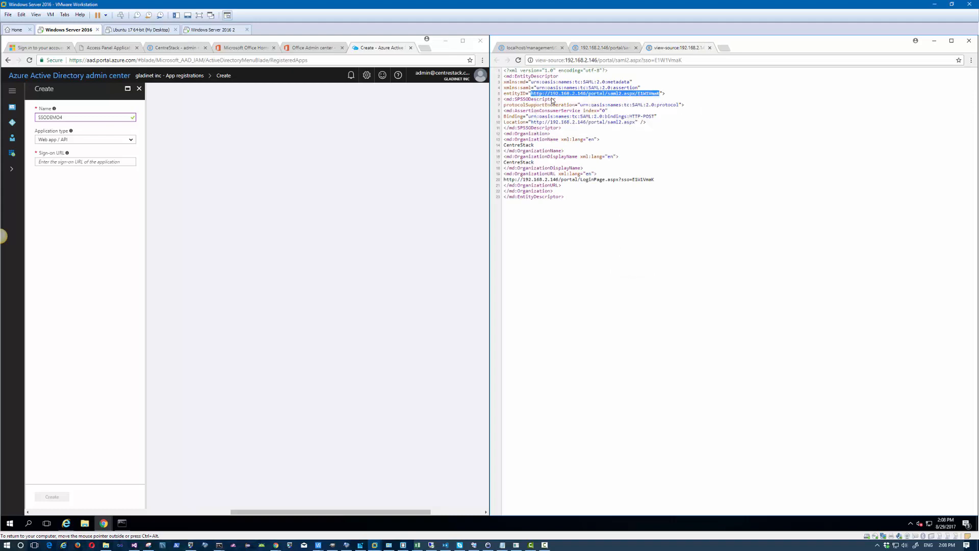
Step: Paste the entityID URL as the sign-on URL and create SSODEMO4
{"action": "left_click", "coordinate": [58, 161]}
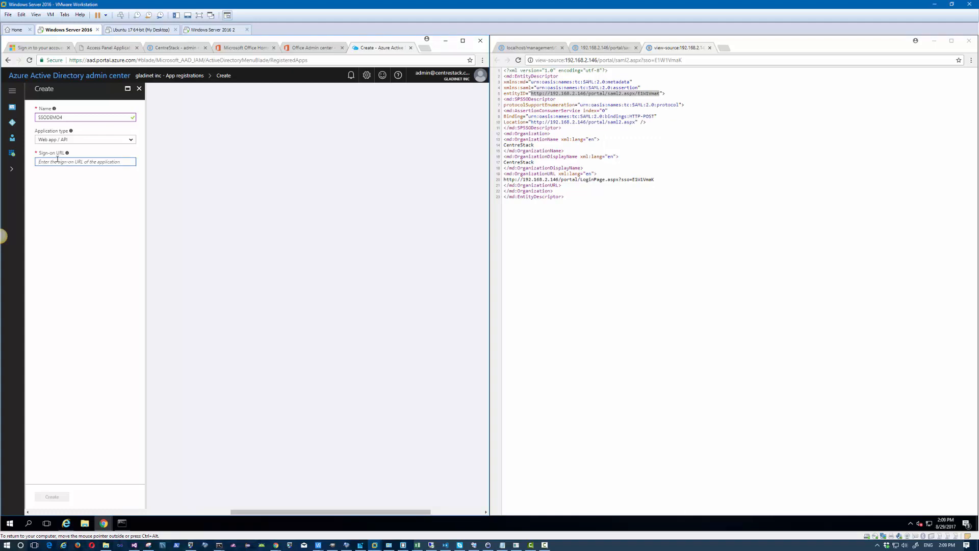
{"action": "key", "text": "ctrl+v"}
{"action": "left_click", "coordinate": [90, 347]}
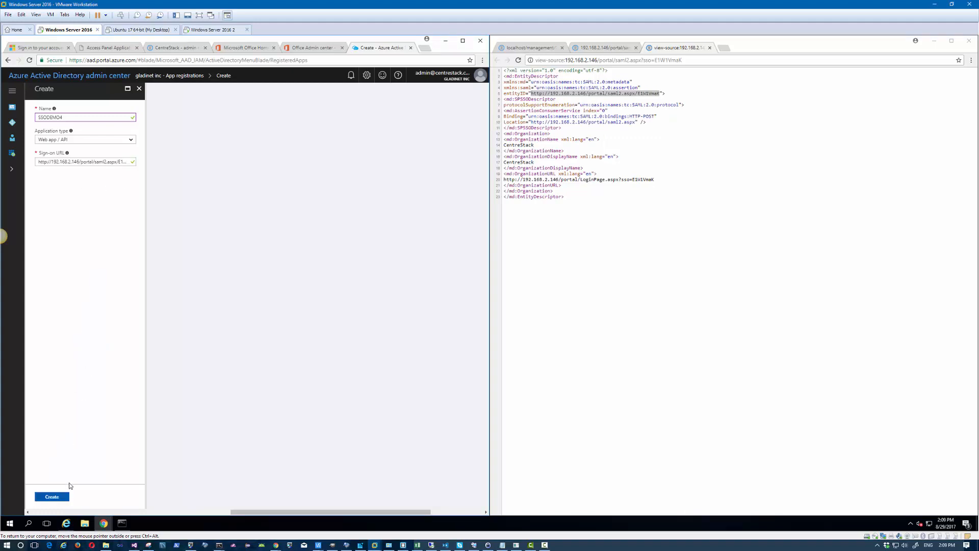
{"action": "left_click", "coordinate": [52, 497]}
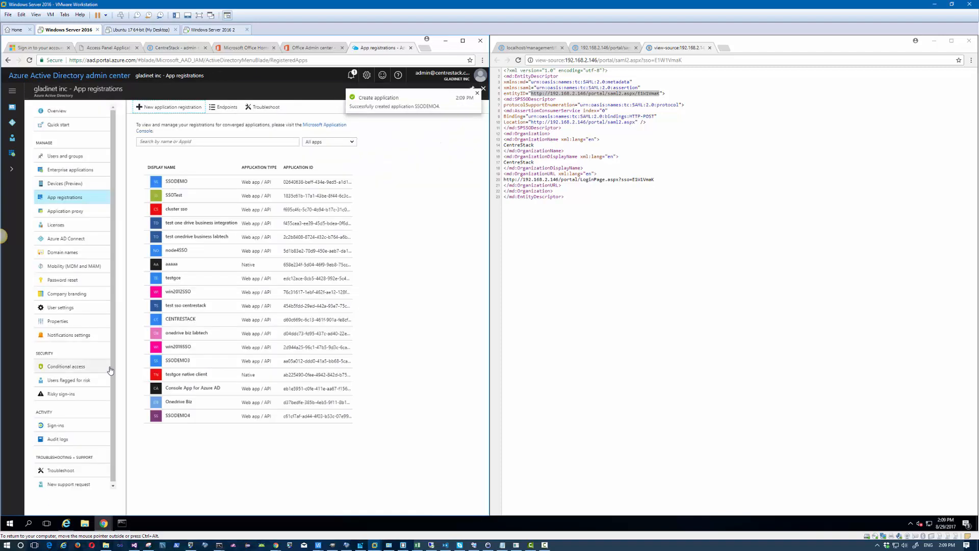
Step: Replace SSODEMO4's App ID URI with the CentreStack saml2.aspx entity URL and save
{"action": "left_click", "coordinate": [192, 416]}
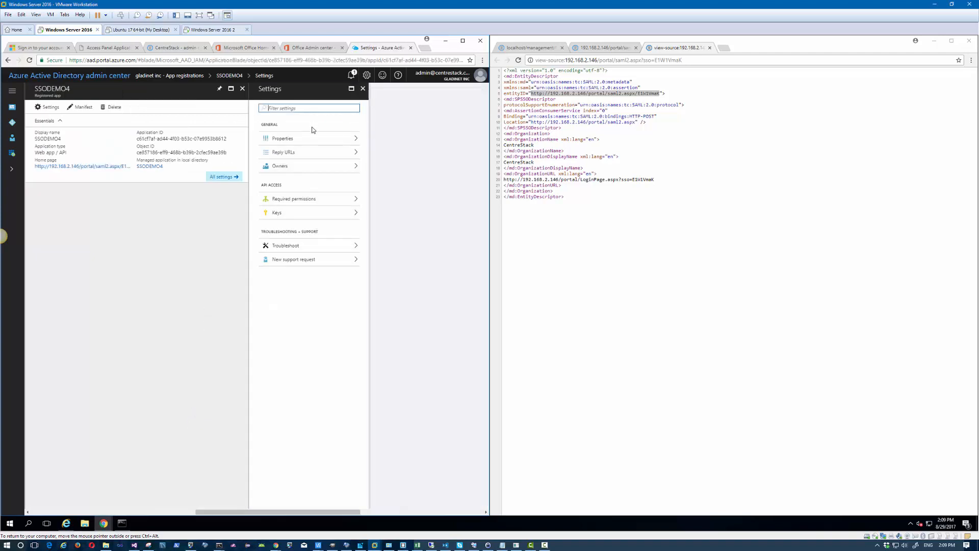
{"action": "left_click", "coordinate": [314, 139]}
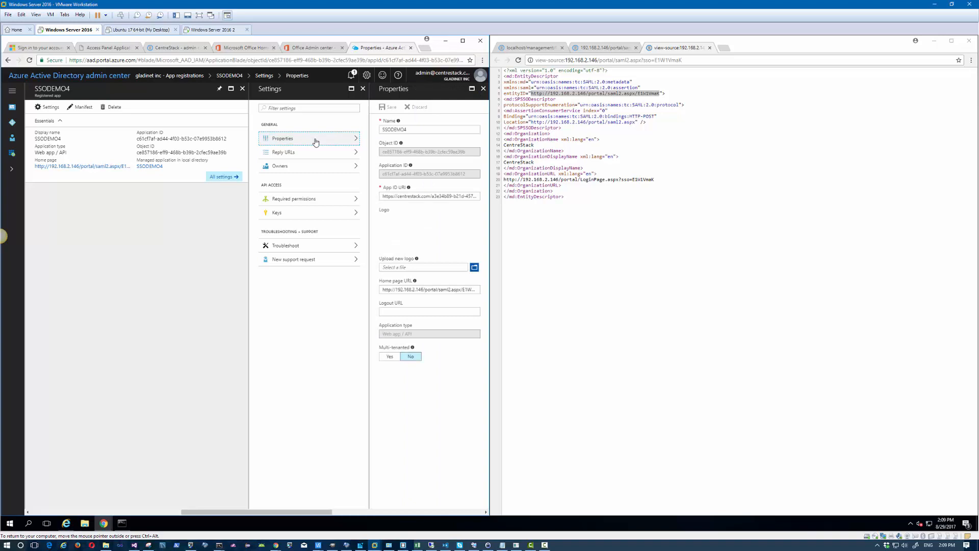
{"action": "left_click", "coordinate": [435, 196]}
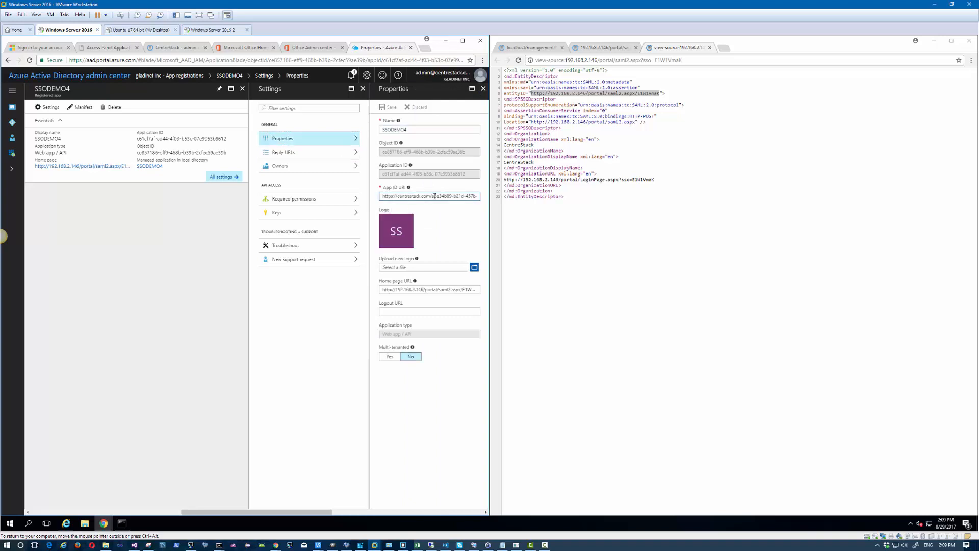
{"action": "triple_click", "coordinate": [435, 196]}
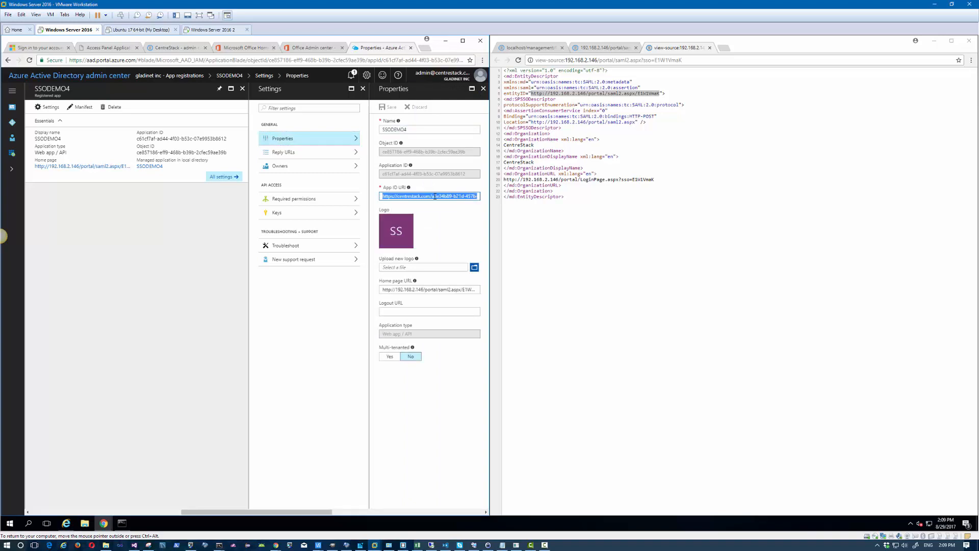
{"action": "key", "text": "ctrl+v"}
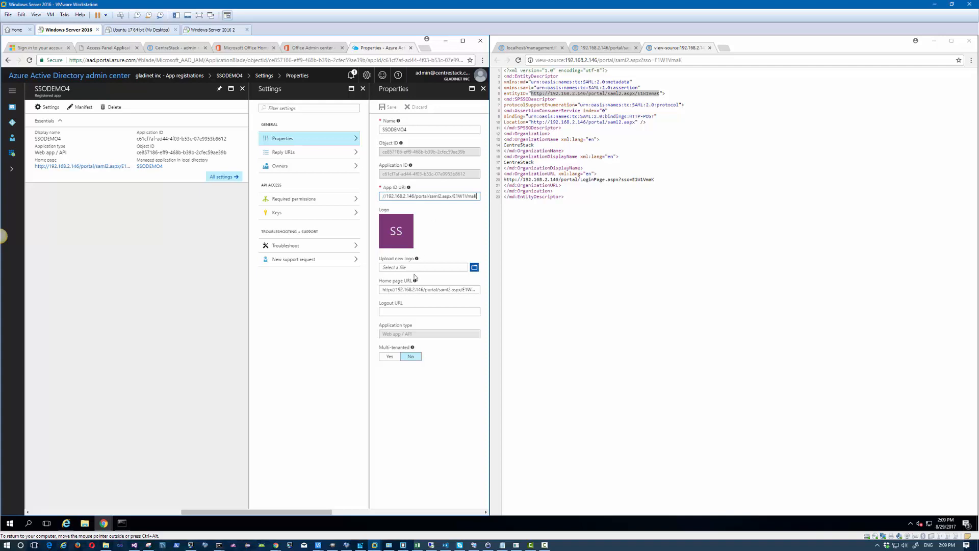
{"action": "left_click", "coordinate": [413, 385]}
{"action": "left_click", "coordinate": [390, 109]}
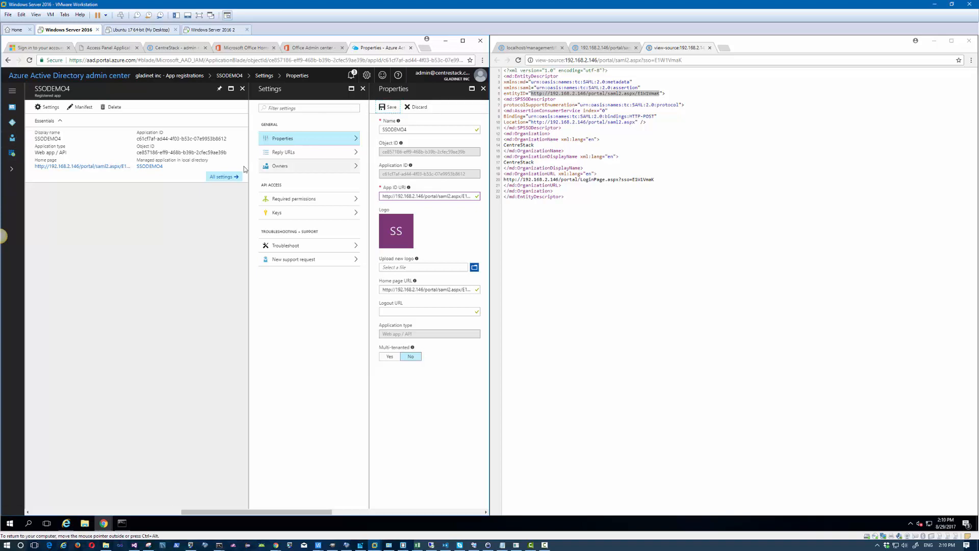
Step: Delete the SSODEMO4 registration, discarding its unsaved edits
{"action": "left_click", "coordinate": [112, 107]}
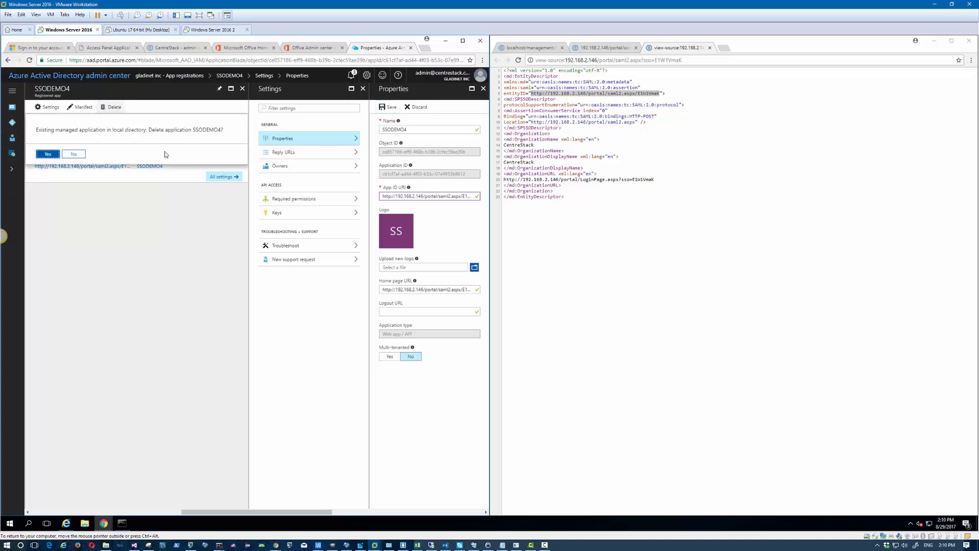
{"action": "left_click", "coordinate": [46, 153]}
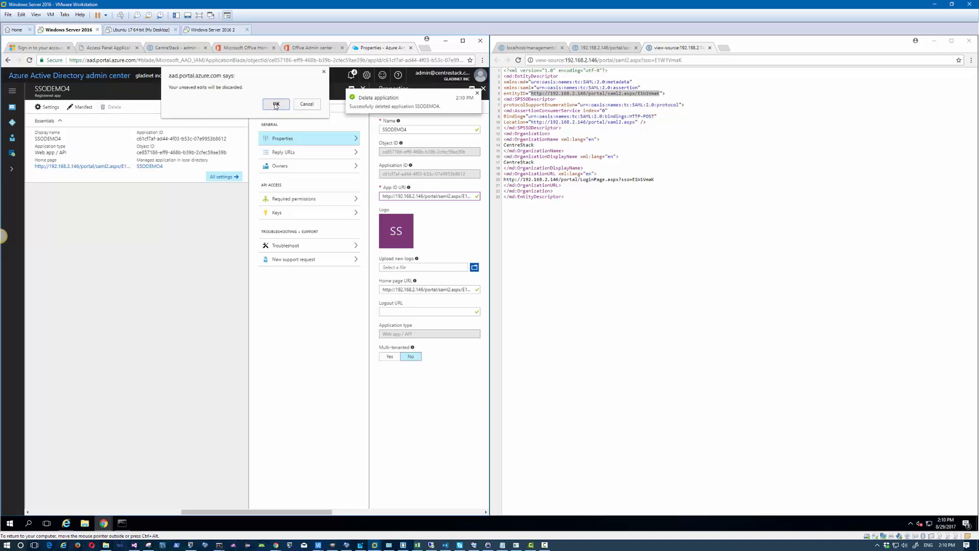
{"action": "left_click", "coordinate": [276, 104]}
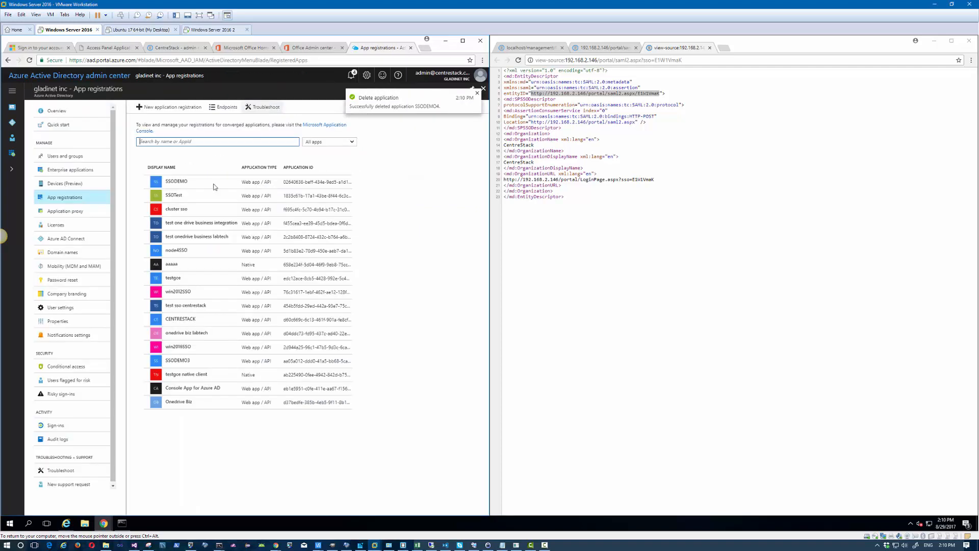
Step: Delete the SSODEMO3 registration and start a new application registration
{"action": "left_click", "coordinate": [203, 363]}
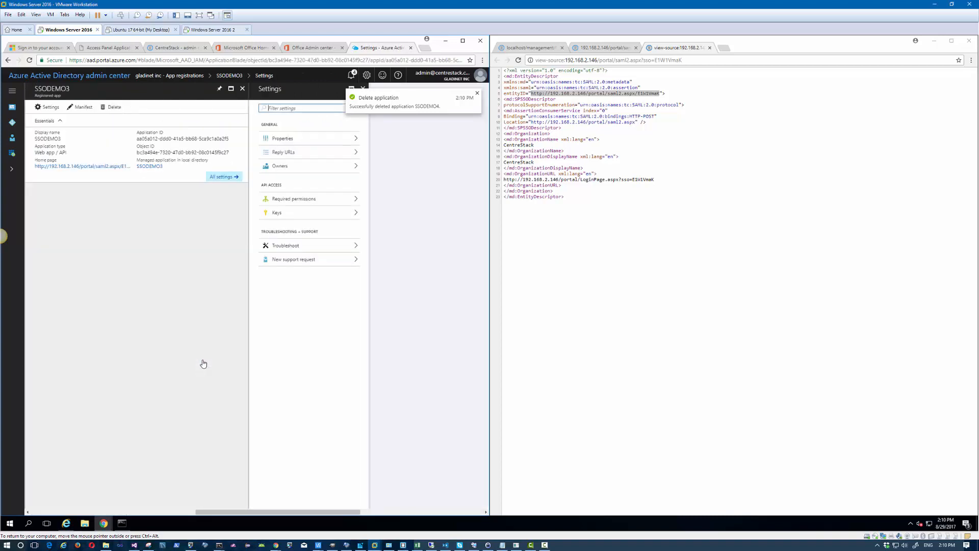
{"action": "left_click", "coordinate": [114, 108]}
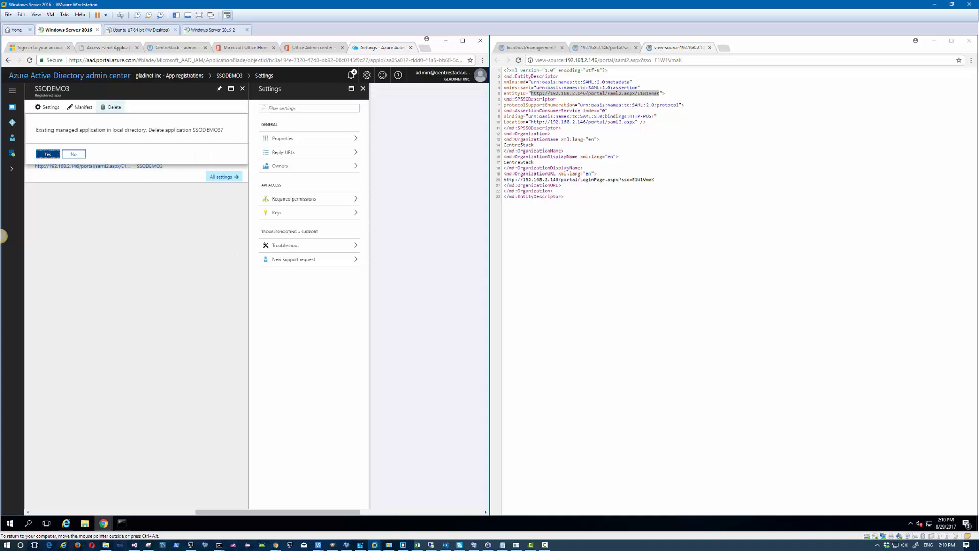
{"action": "left_click", "coordinate": [48, 153]}
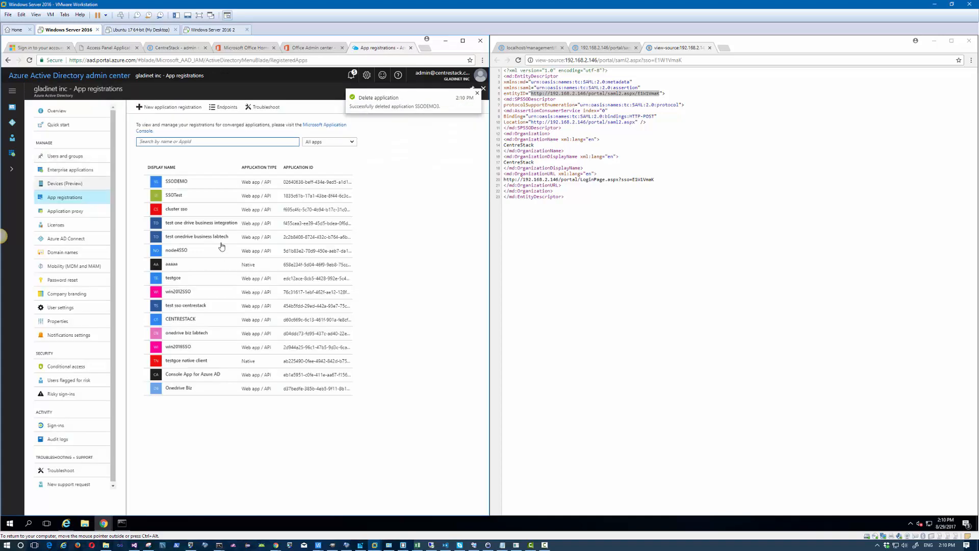
{"action": "left_click", "coordinate": [171, 110]}
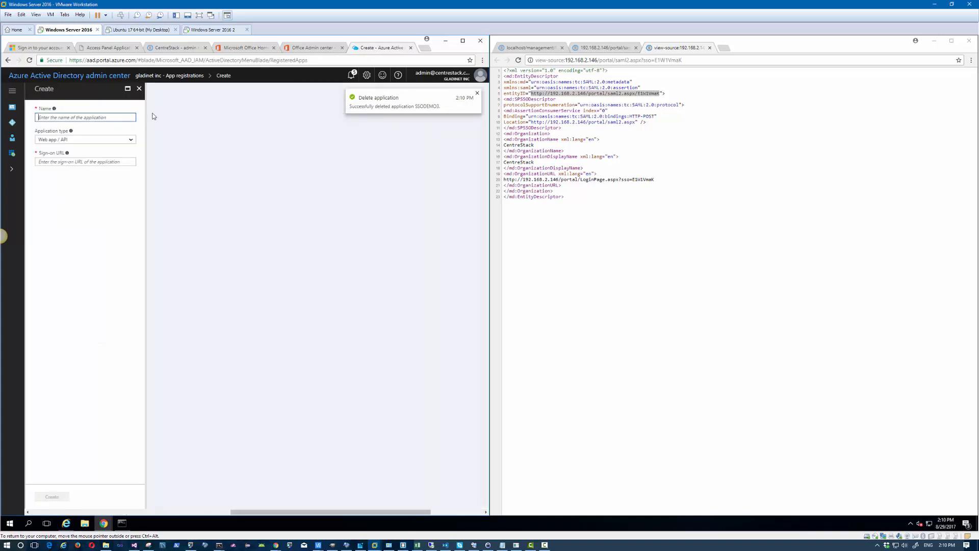
Step: Create SSODEMO5 with the pasted CentreStack saml2 URL as sign-on URL, then open it
{"action": "type", "text": "S"}
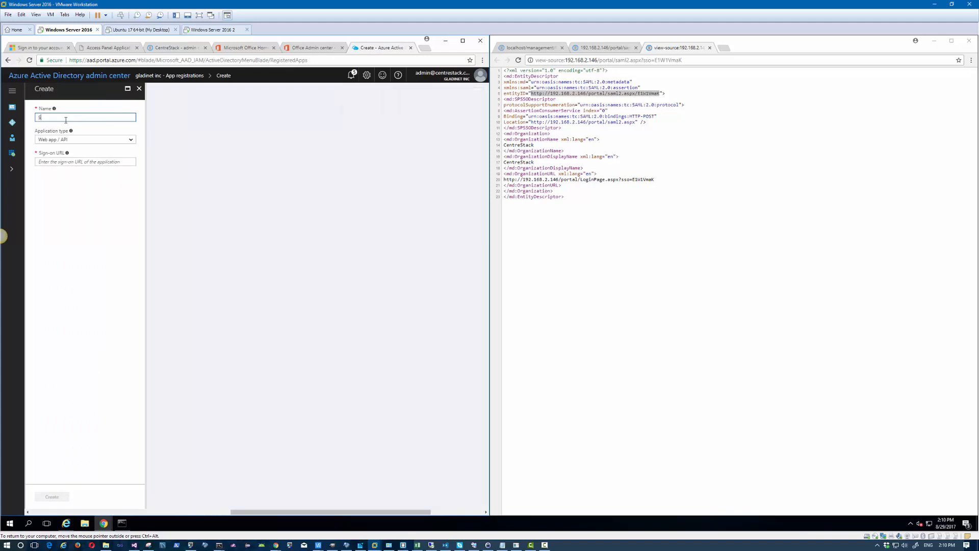
{"action": "type", "text": "SODEMO5"}
{"action": "left_click", "coordinate": [82, 162]}
{"action": "key", "text": "ctrl+v"}
{"action": "left_click", "coordinate": [57, 496]}
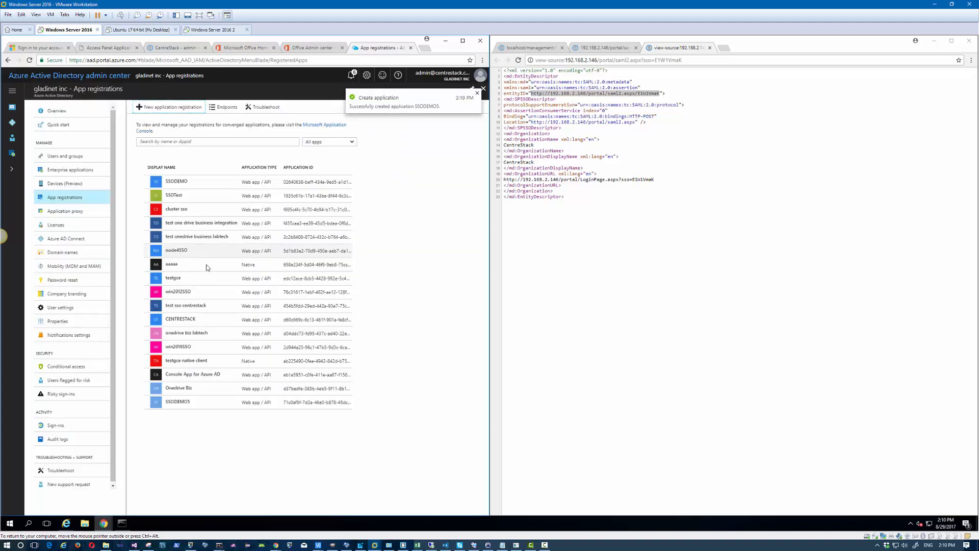
{"action": "left_click", "coordinate": [202, 403]}
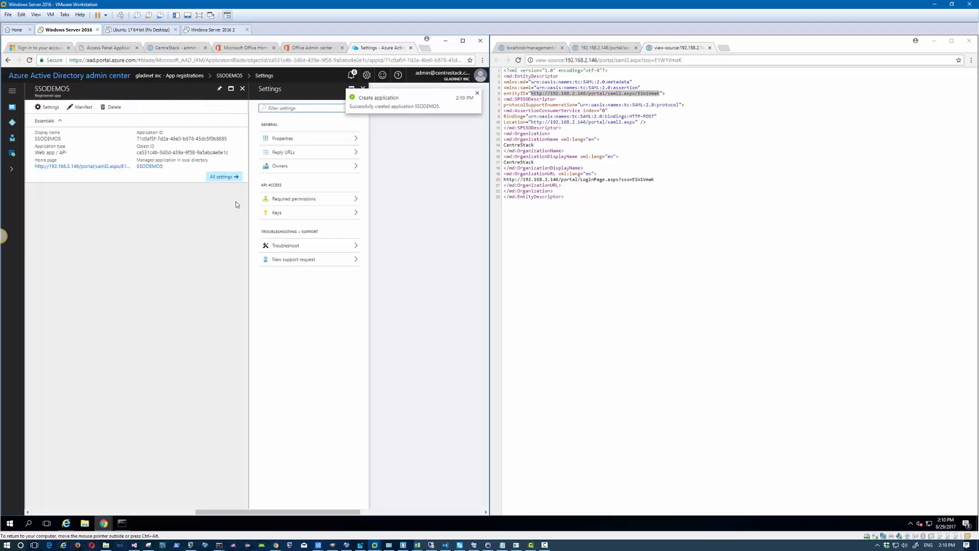
Step: Replace SSODEMO5's App ID URI with the pasted CentreStack saml2 URL and save the properties
{"action": "left_click", "coordinate": [301, 140]}
{"action": "left_click", "coordinate": [426, 197]}
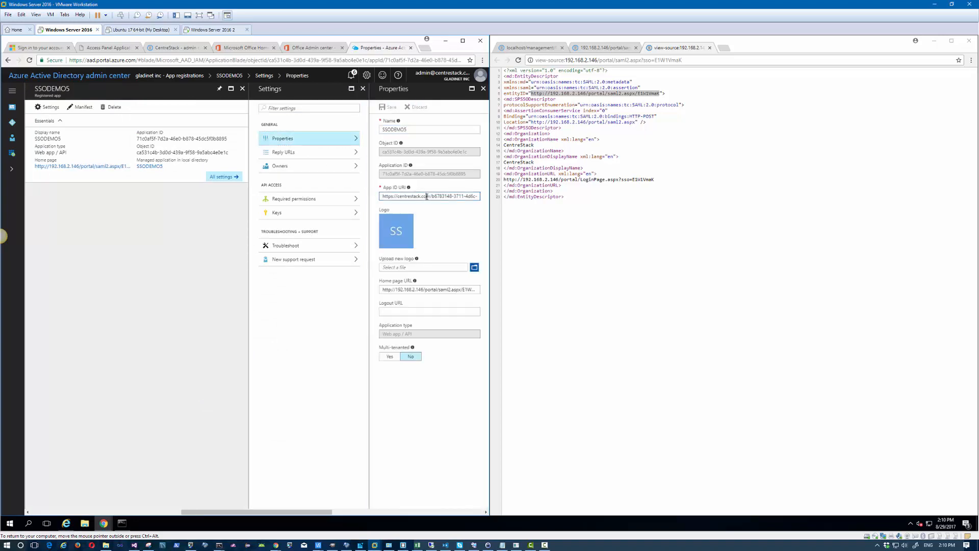
{"action": "key", "text": "ctrl+a"}
{"action": "key", "text": "ctrl+v"}
{"action": "left_click", "coordinate": [448, 419]}
{"action": "left_click", "coordinate": [387, 107]}
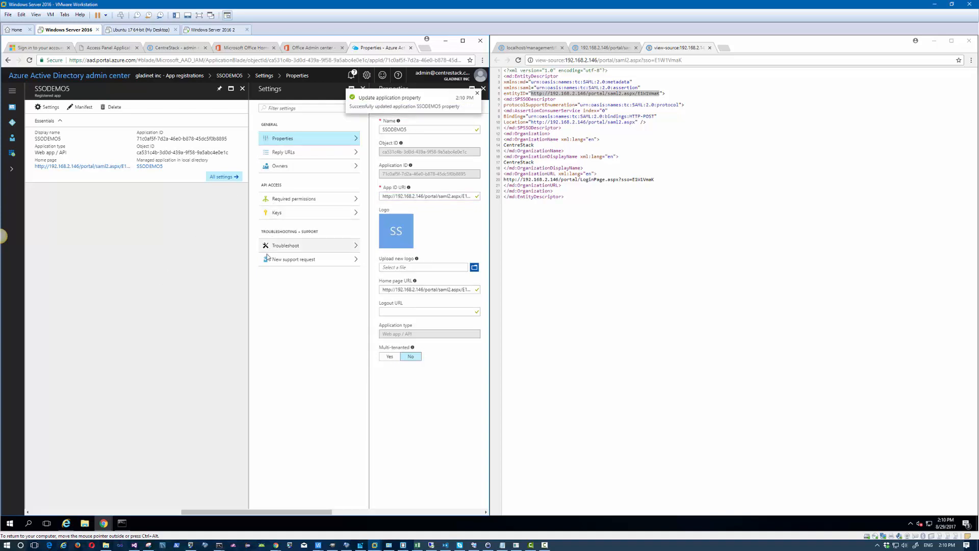
{"action": "left_click", "coordinate": [12, 122]}
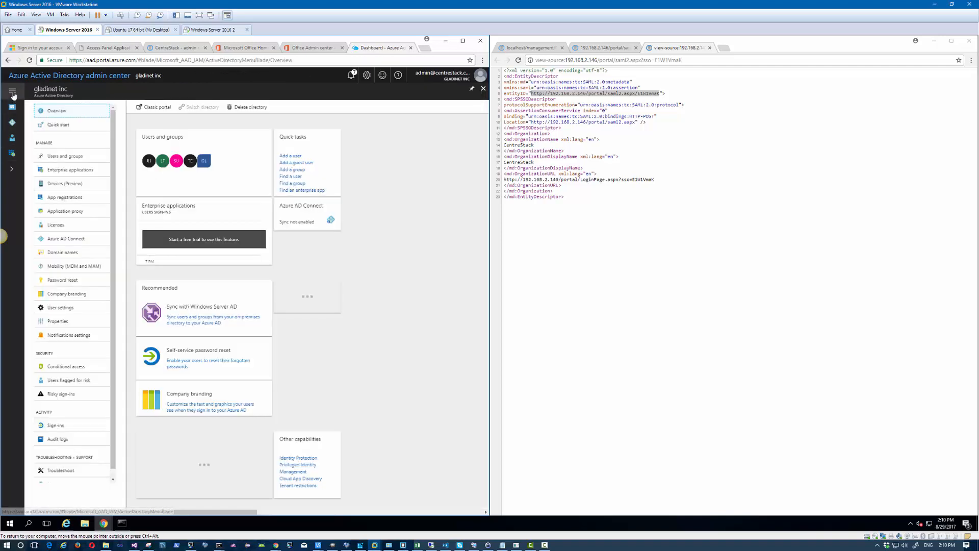
Step: Search all enterprise applications for 'ss' and open SSODEMO5's overview
{"action": "left_click", "coordinate": [88, 171]}
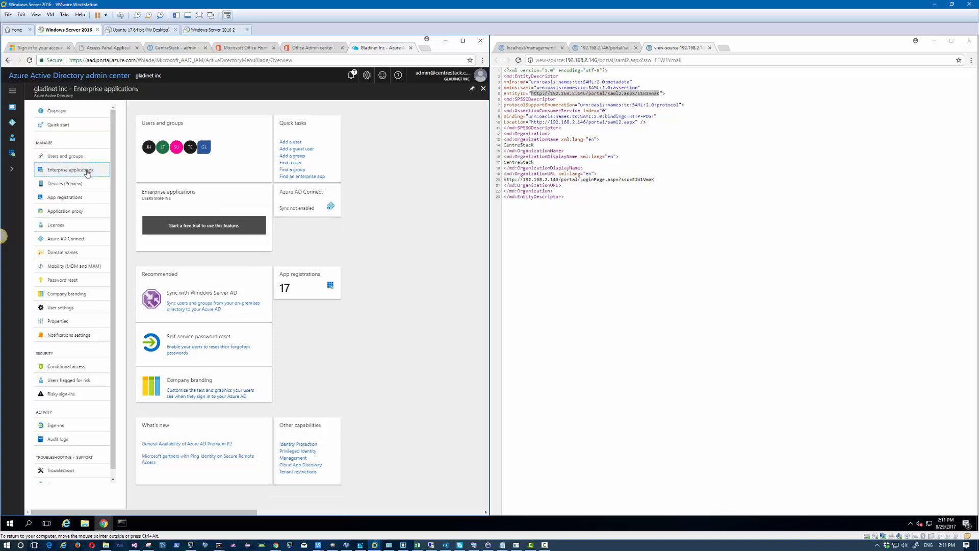
{"action": "left_click", "coordinate": [69, 144]}
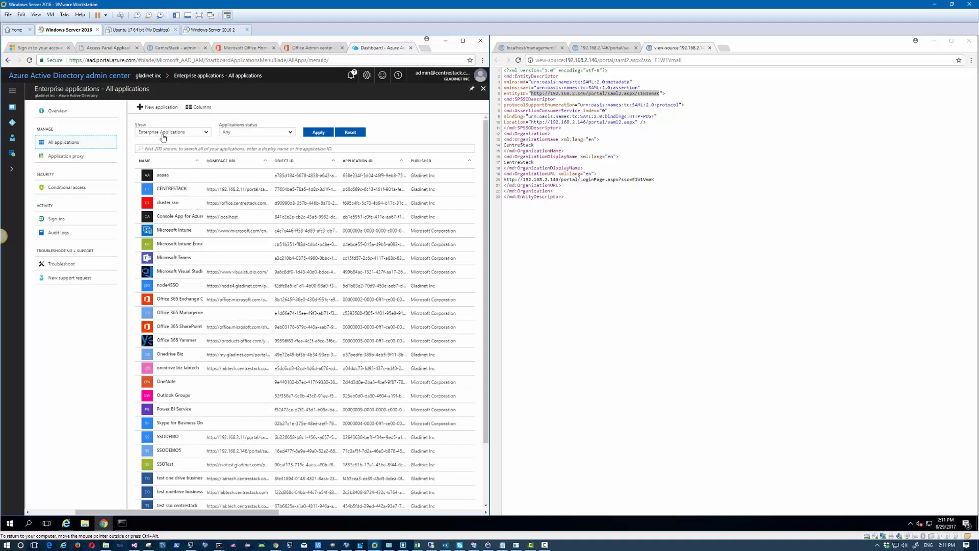
{"action": "left_click", "coordinate": [162, 148]}
{"action": "type", "text": "ssodem"}
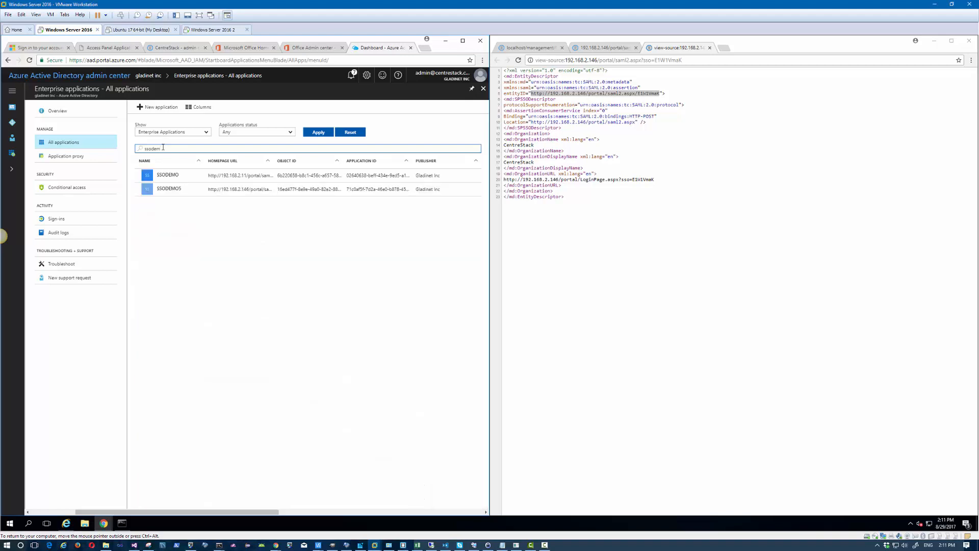
{"action": "left_click", "coordinate": [184, 193]}
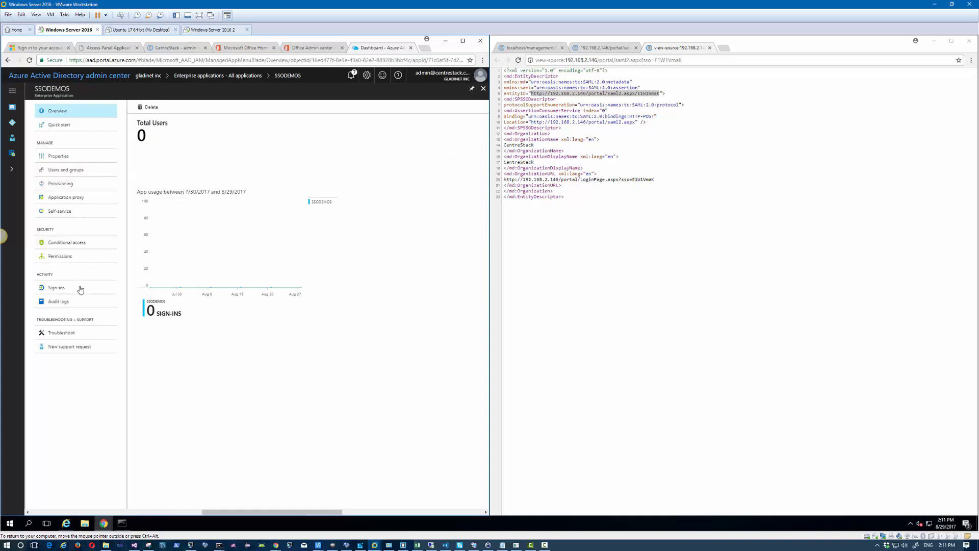
Step: Add all four directory users to SSODEMO5 under Users and groups with Default Access
{"action": "left_click", "coordinate": [77, 171]}
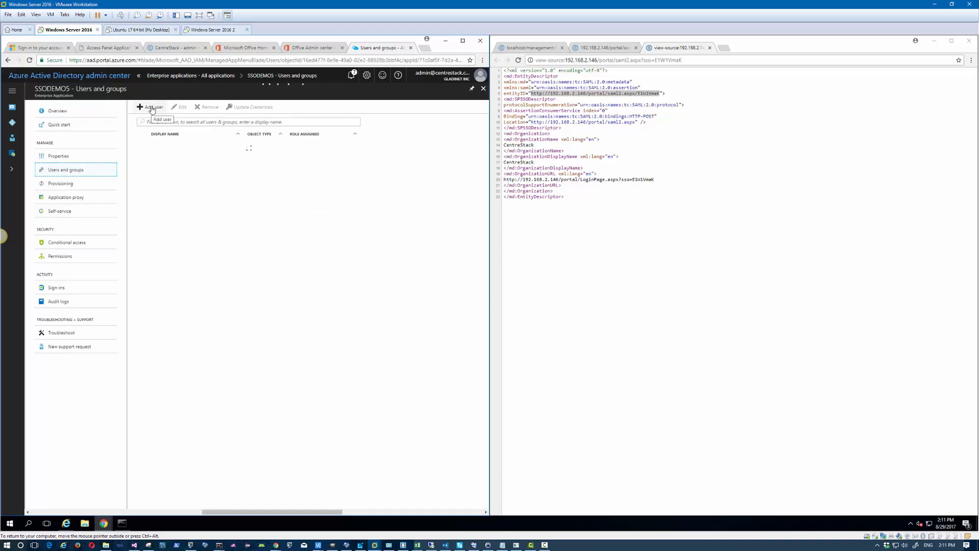
{"action": "left_click", "coordinate": [152, 108]}
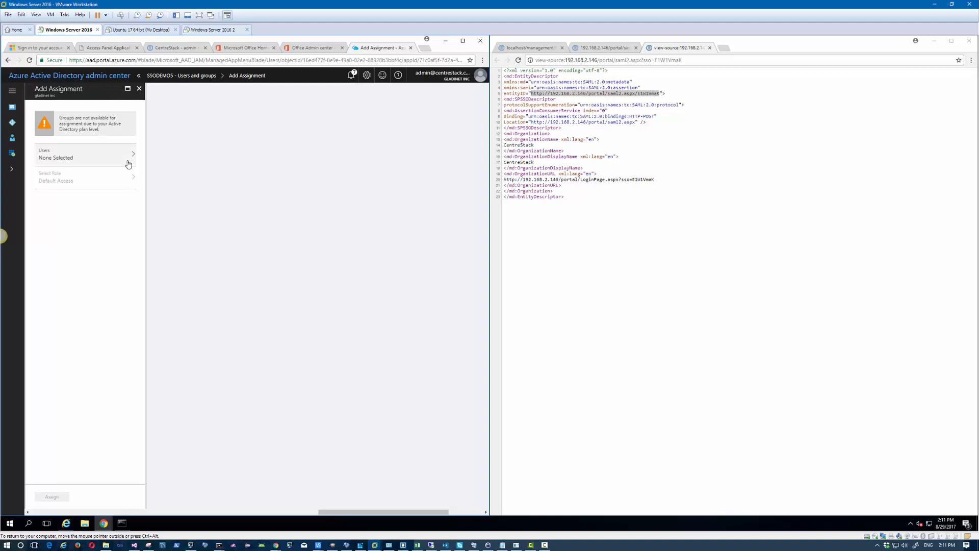
{"action": "left_click", "coordinate": [116, 155]}
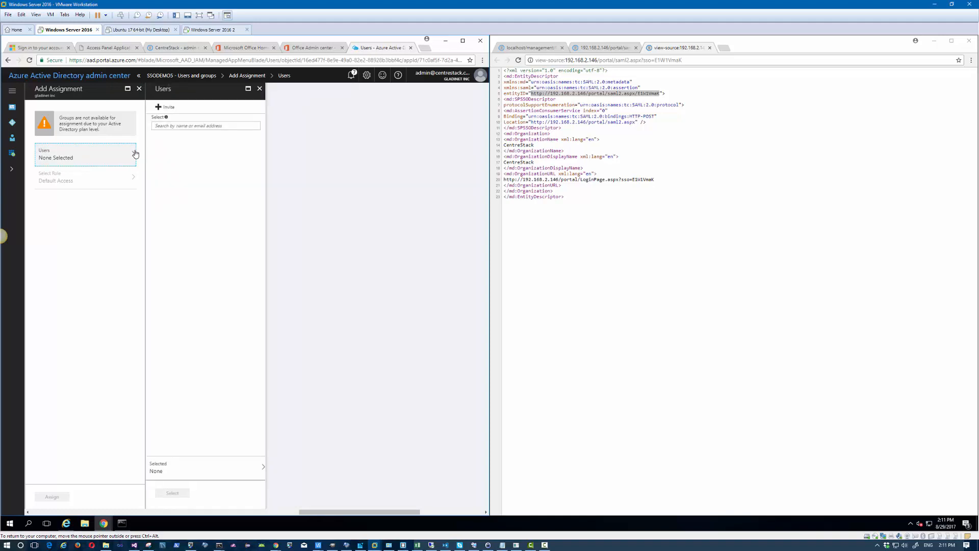
{"action": "left_click", "coordinate": [167, 107]}
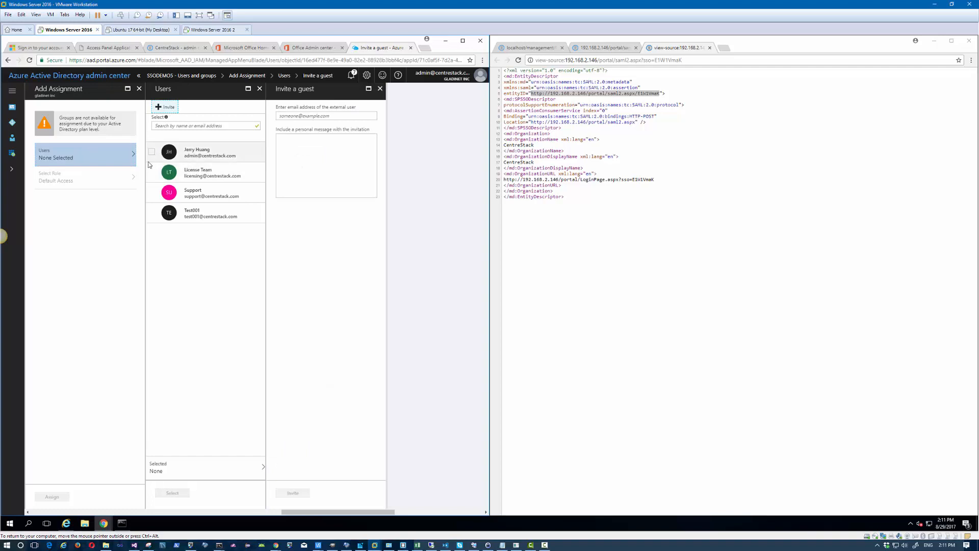
{"action": "left_click", "coordinate": [152, 152]}
{"action": "left_click", "coordinate": [152, 172]}
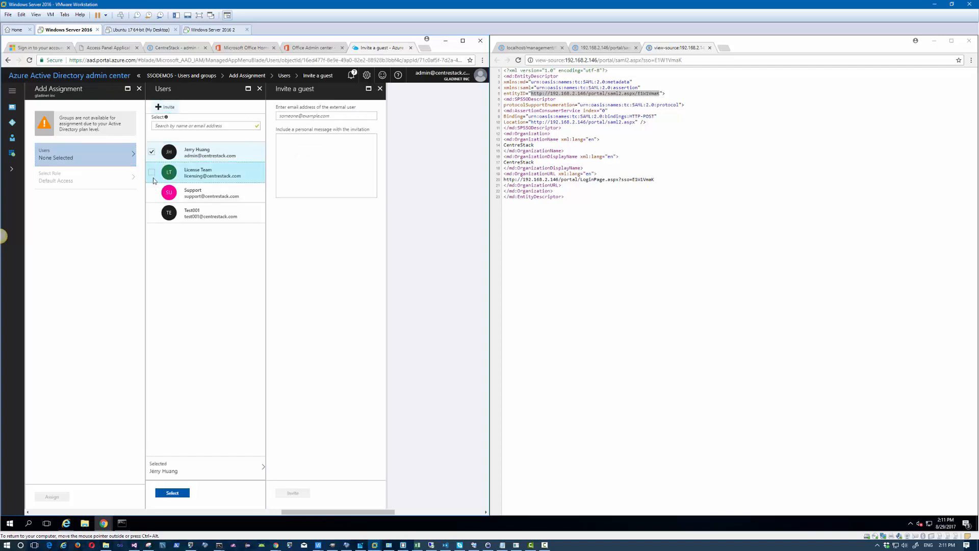
{"action": "left_click", "coordinate": [152, 192]}
{"action": "left_click", "coordinate": [152, 214]}
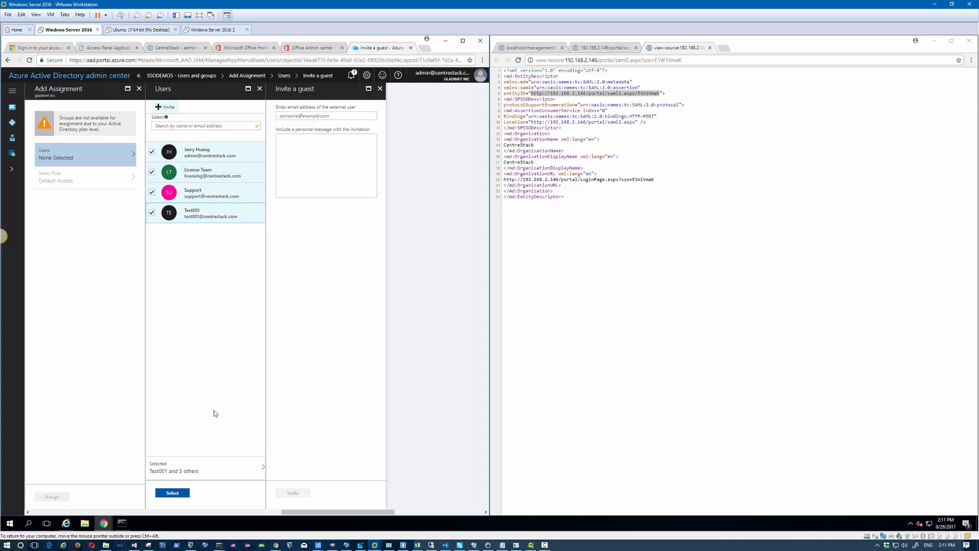
{"action": "left_click", "coordinate": [176, 494]}
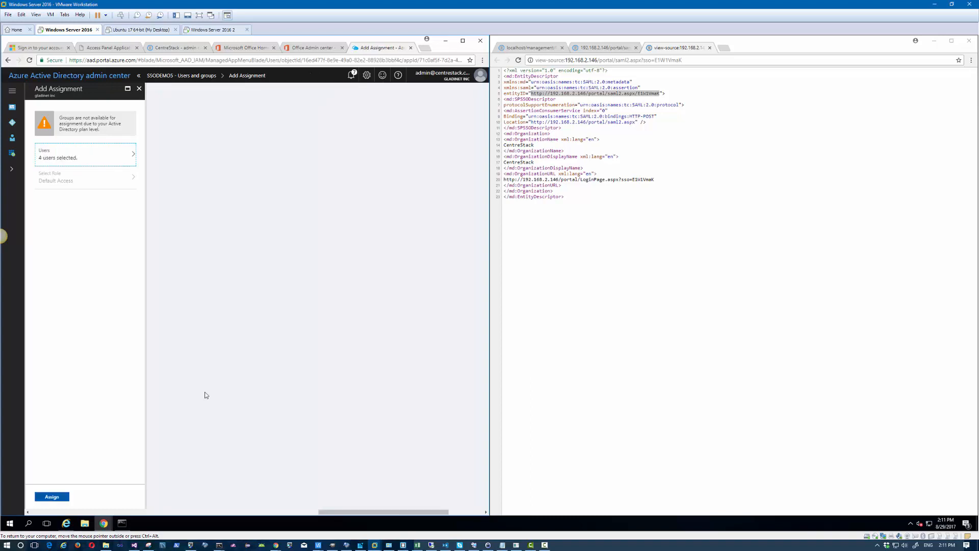
{"action": "left_click", "coordinate": [59, 497]}
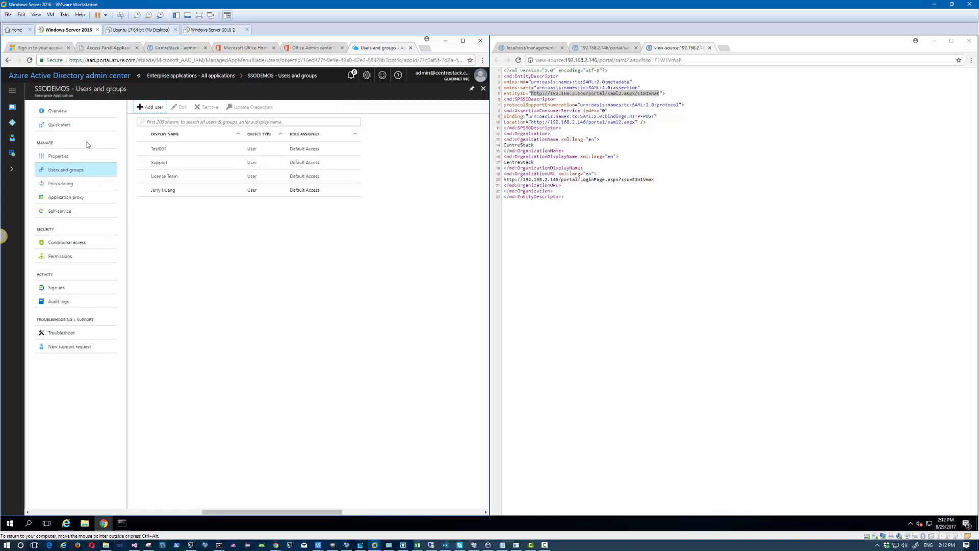
Step: Upload twitter-square-icon.png as SSODEMO5's logo and save the application properties
{"action": "left_click", "coordinate": [60, 158]}
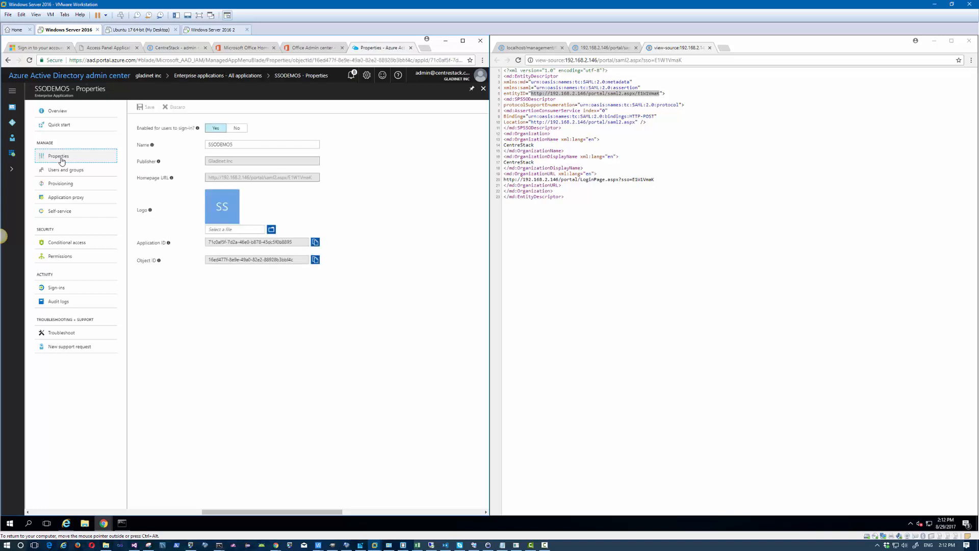
{"action": "left_click", "coordinate": [272, 230]}
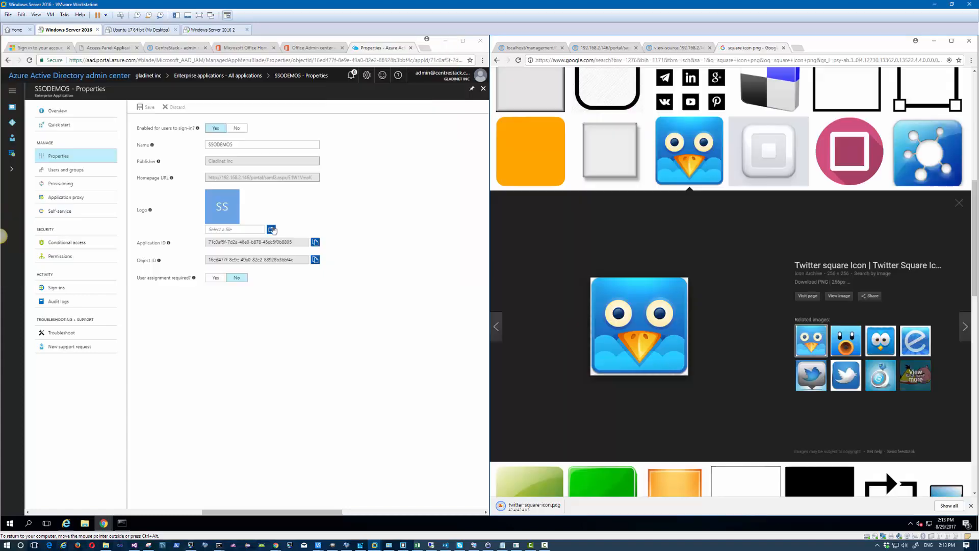
{"action": "left_click", "coordinate": [275, 230]}
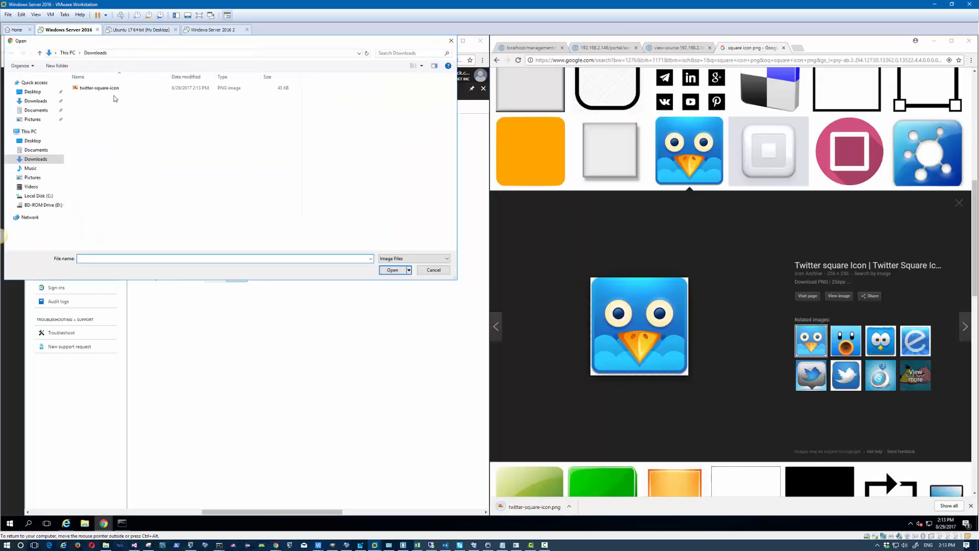
{"action": "left_click", "coordinate": [102, 89]}
{"action": "left_click", "coordinate": [397, 272]}
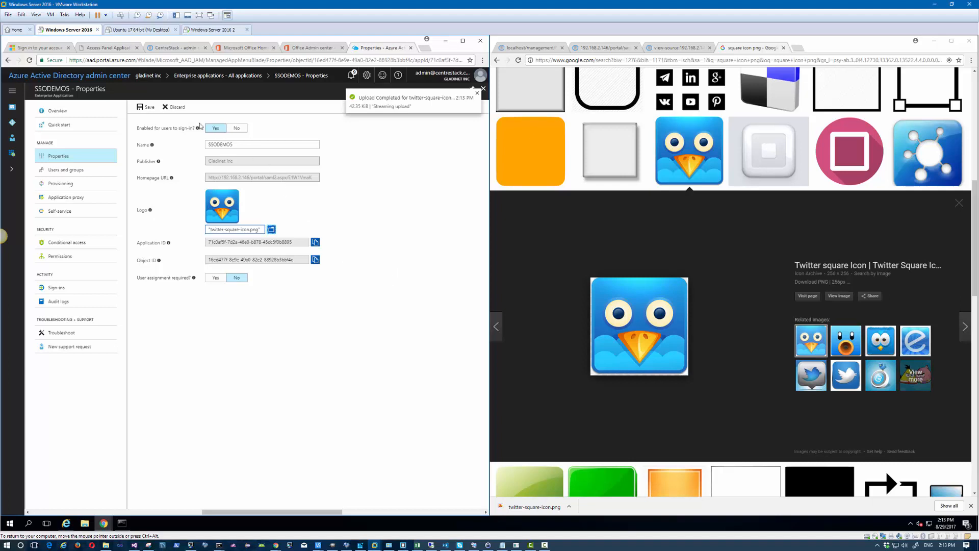
{"action": "left_click", "coordinate": [148, 108]}
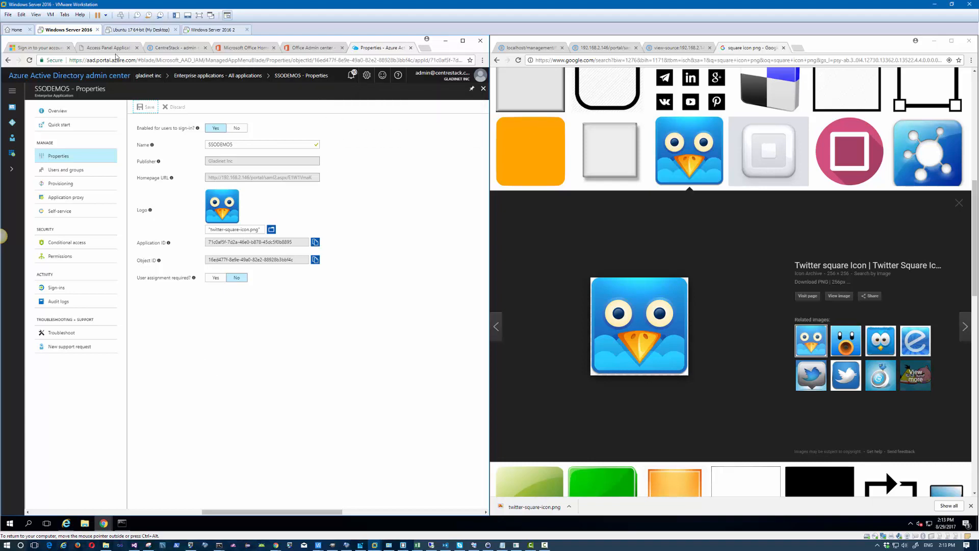
{"action": "left_click", "coordinate": [116, 48]}
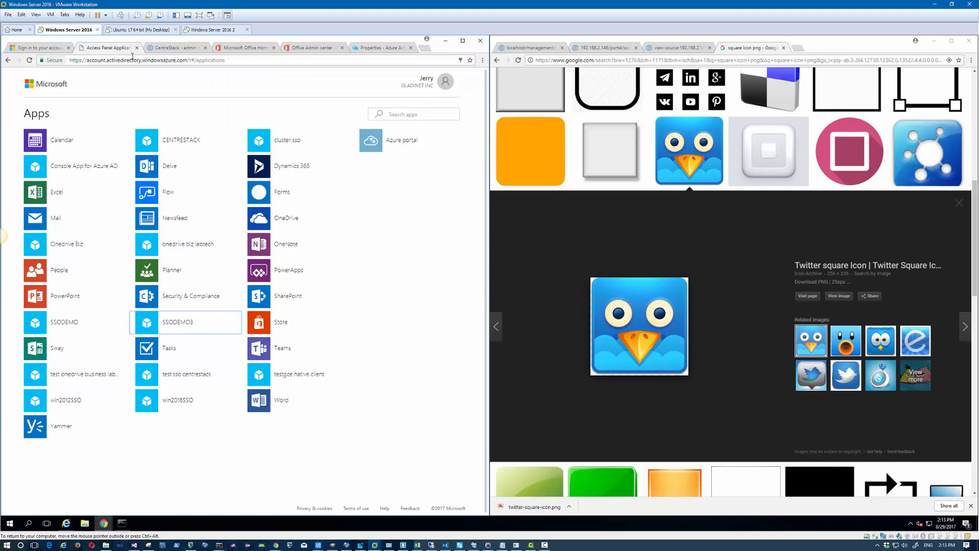
Step: Load the myapps page and launch the SSODEMO5 tile to reach CentreStack
{"action": "left_click", "coordinate": [132, 59]}
{"action": "type", "text": "myapps.microsoft.com"}
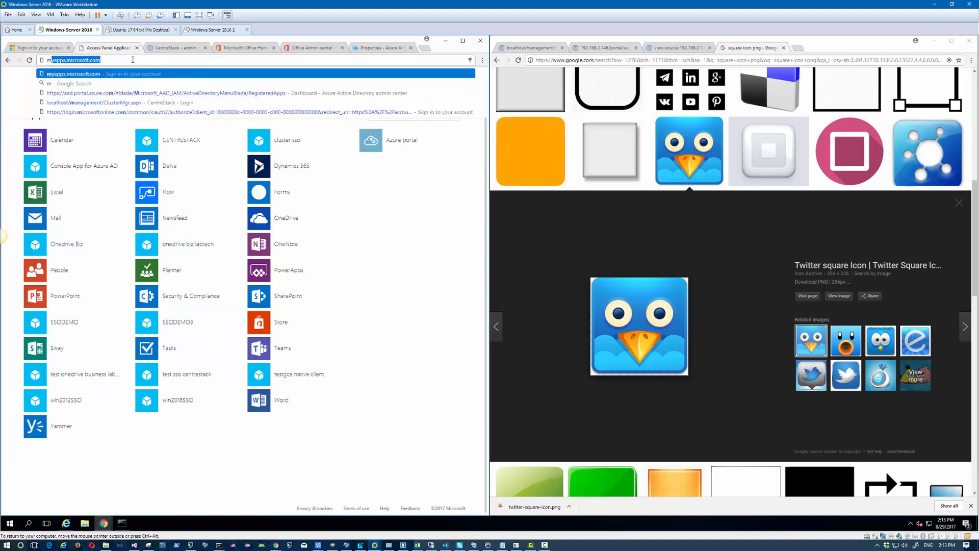
{"action": "key", "text": "Return"}
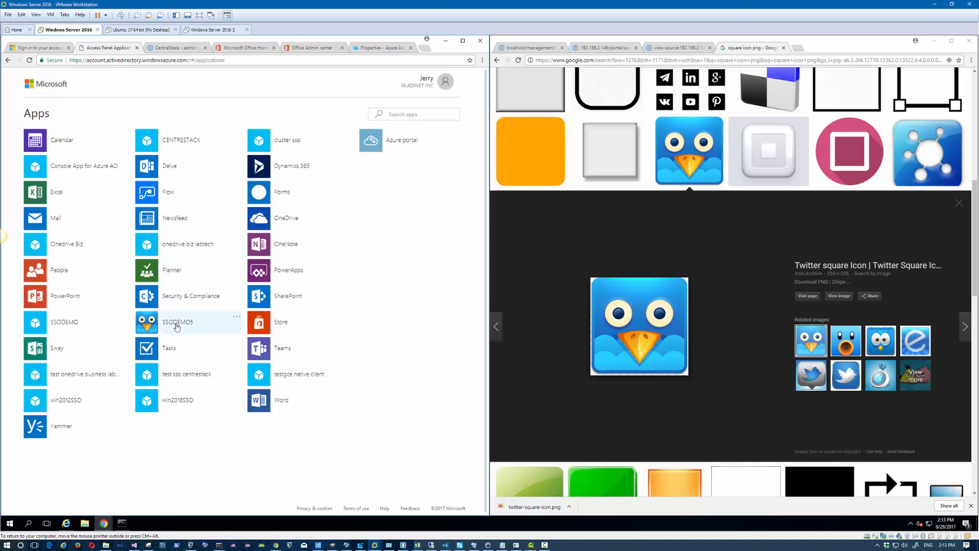
{"action": "left_click", "coordinate": [176, 327]}
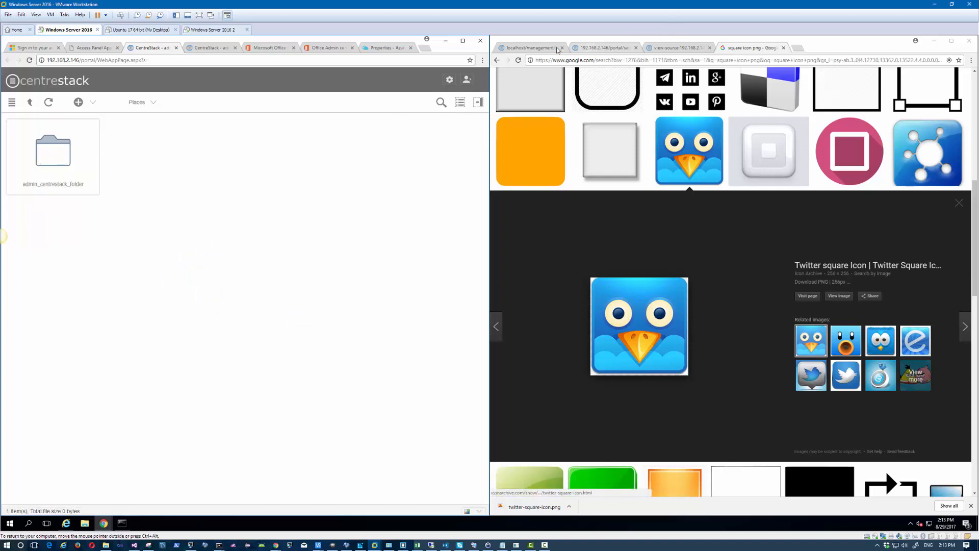
{"action": "left_click", "coordinate": [558, 49]}
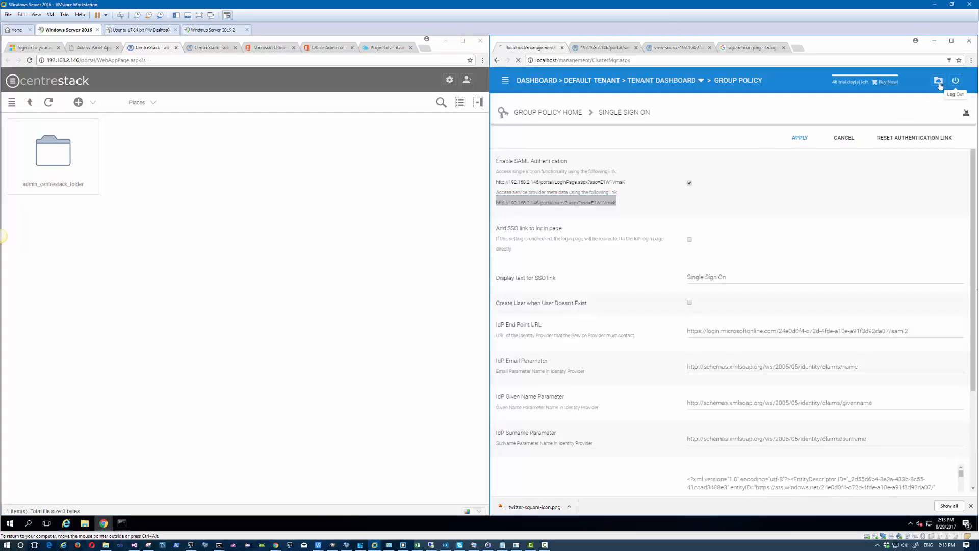
Step: Sign in to the localhost CentreStack web portal using the saved admin account
{"action": "left_click", "coordinate": [939, 83]}
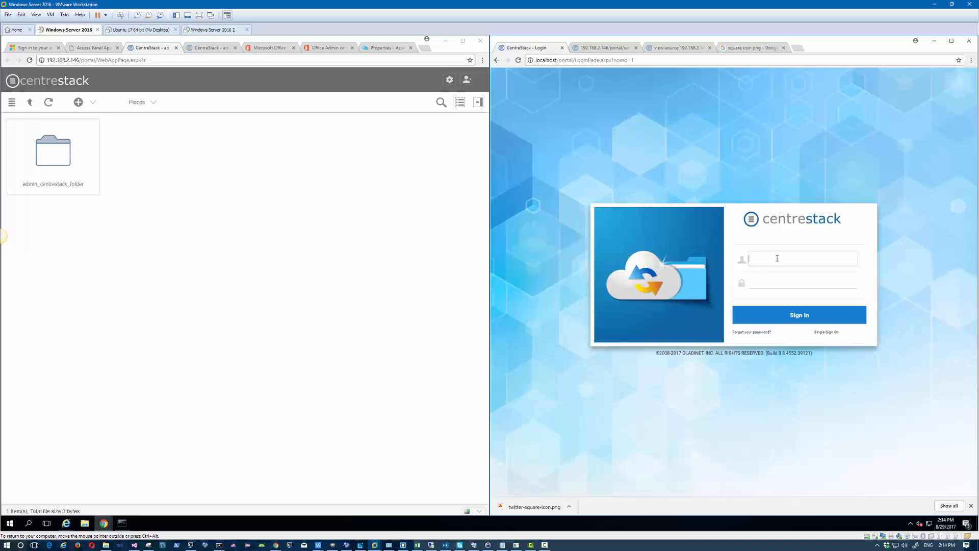
{"action": "left_click", "coordinate": [788, 280]}
{"action": "left_click", "coordinate": [788, 280]}
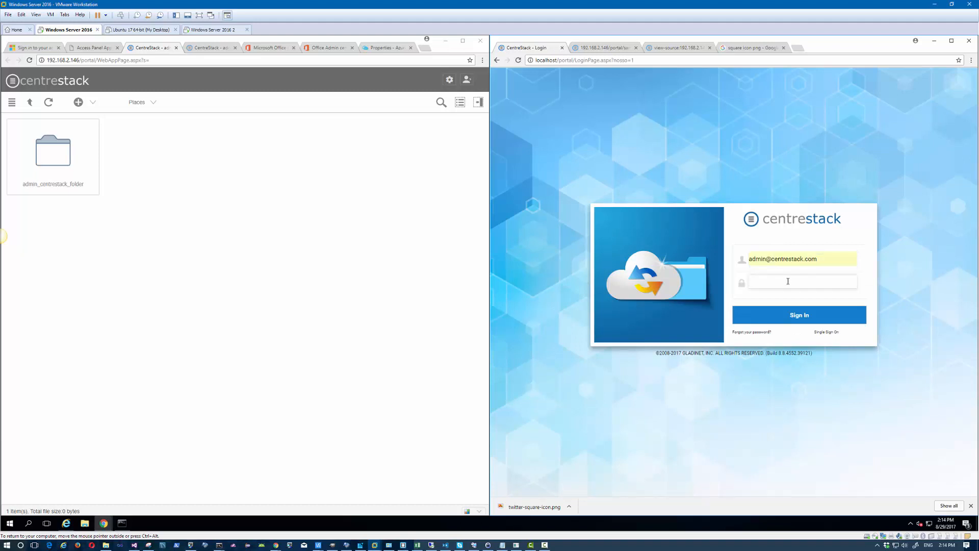
{"action": "left_click", "coordinate": [799, 316]}
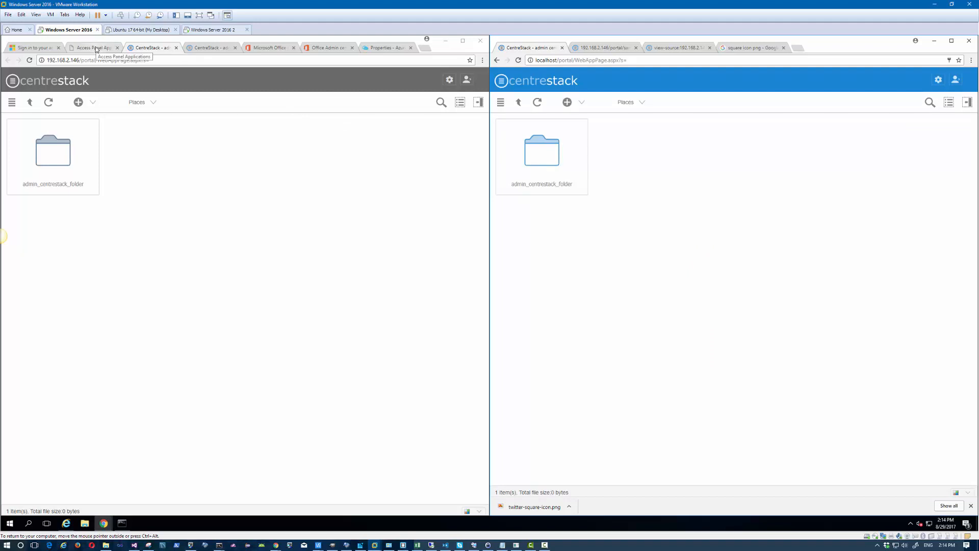
Step: Check SSODEMO5's properties tab, then open the gladinet inc Azure AD directory overview
{"action": "left_click", "coordinate": [341, 48]}
{"action": "left_click", "coordinate": [341, 48]}
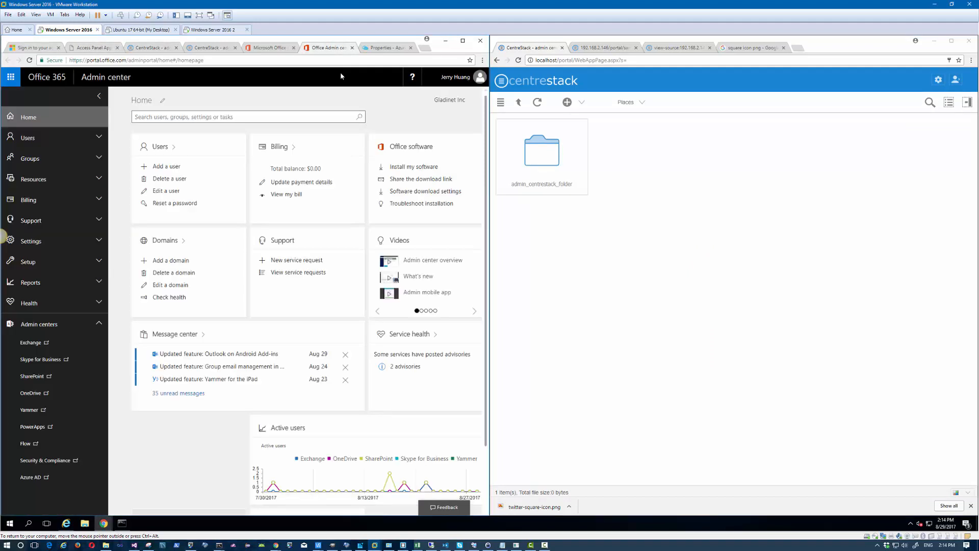
{"action": "left_click", "coordinate": [385, 48]}
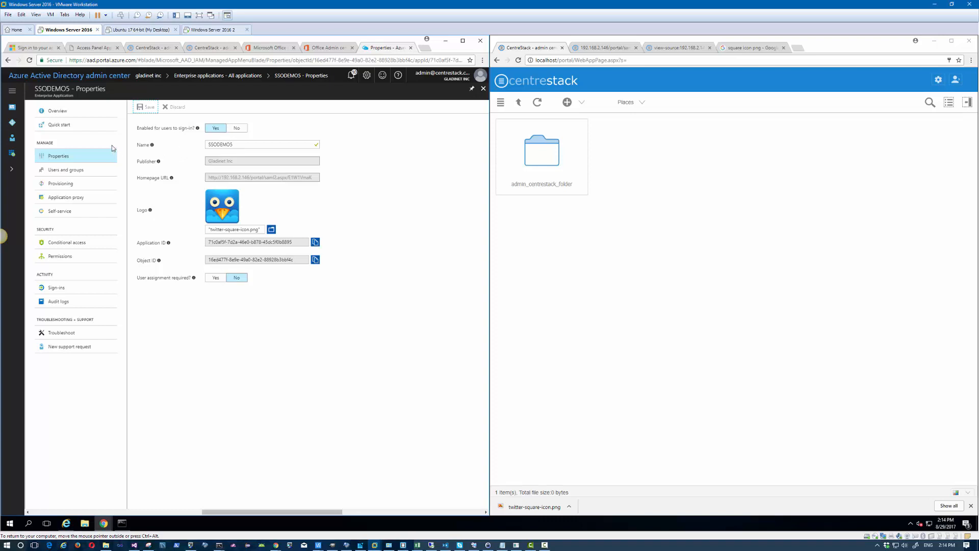
{"action": "left_click", "coordinate": [12, 124]}
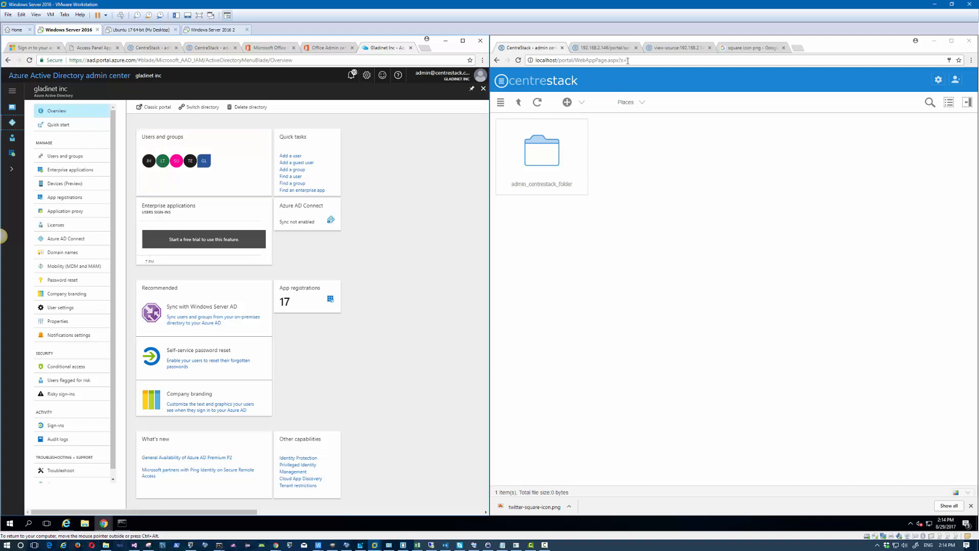
Step: Review the CentreStack SAML metadata XML, then return to the CentreStack file view's account options
{"action": "left_click", "coordinate": [620, 50]}
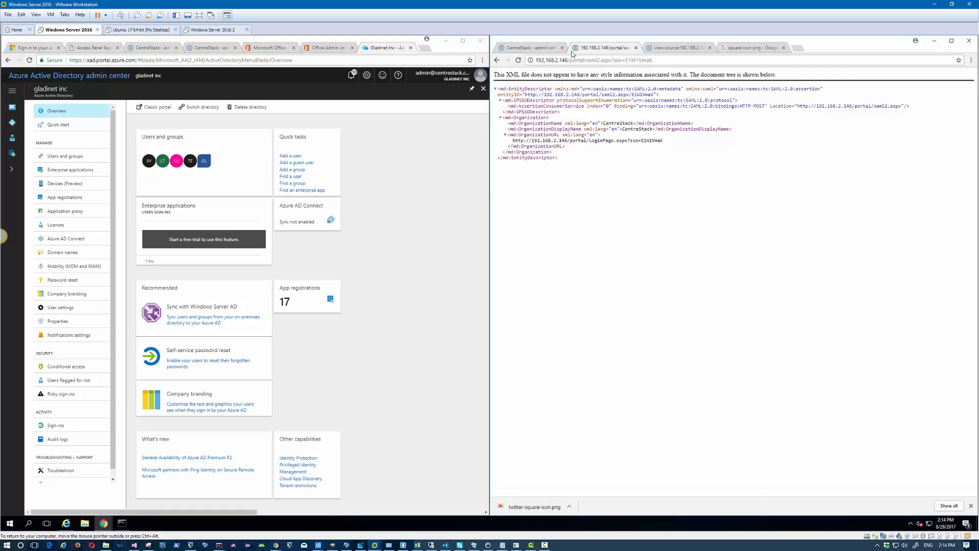
{"action": "left_click", "coordinate": [528, 47]}
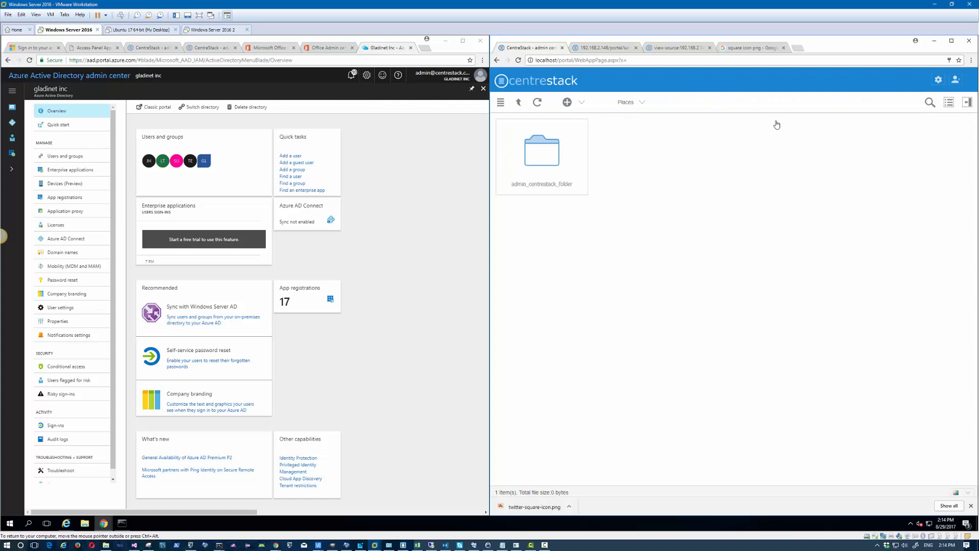
{"action": "left_click", "coordinate": [958, 80]}
Step: Log out, log back in as the local admin, and open the Default Tenant dashboard
{"action": "left_click", "coordinate": [937, 192]}
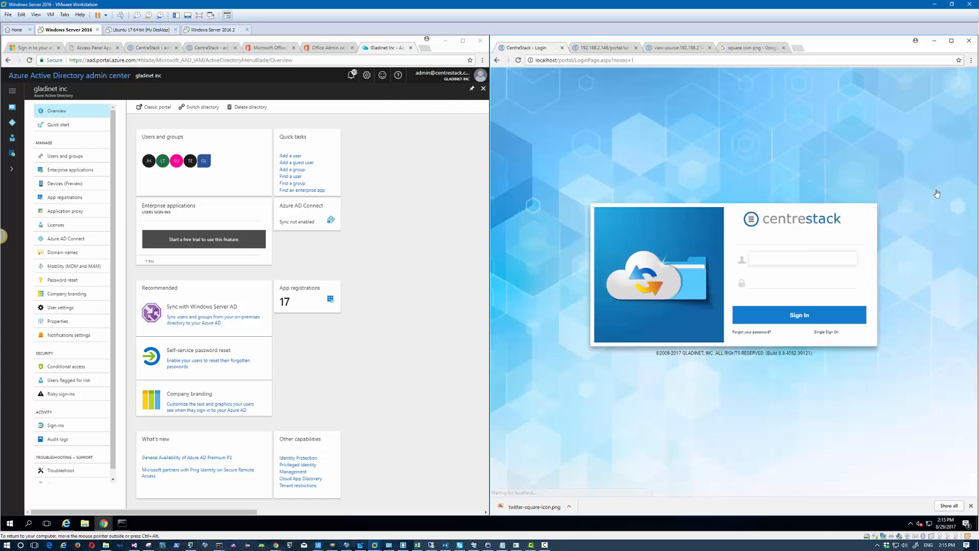
{"action": "left_click", "coordinate": [785, 257]}
{"action": "type", "text": "admin@local"}
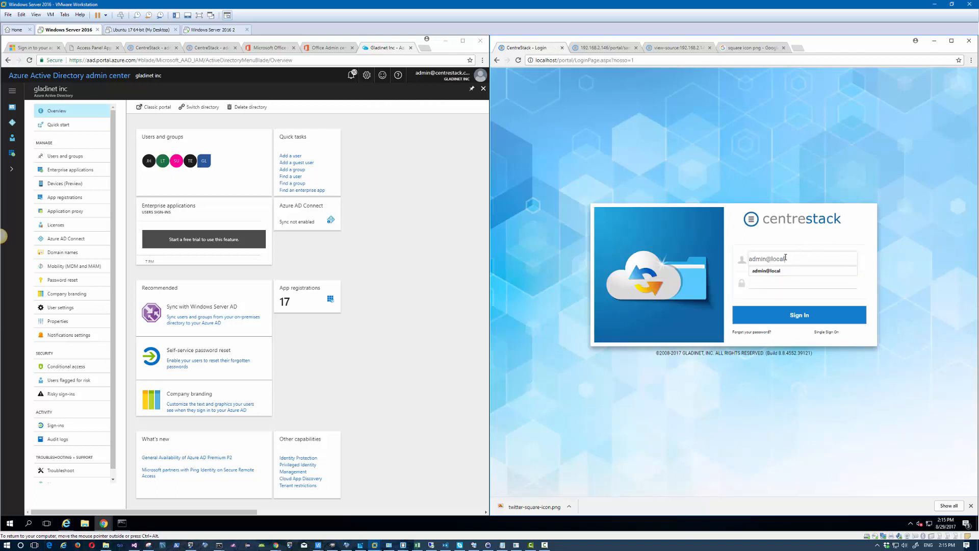
{"action": "key", "text": "Tab"}
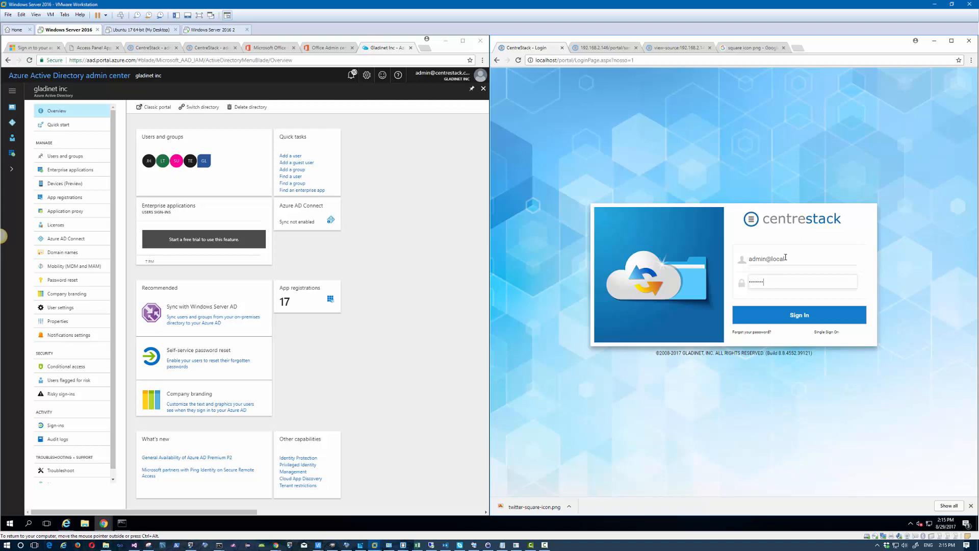
{"action": "key", "text": "Return"}
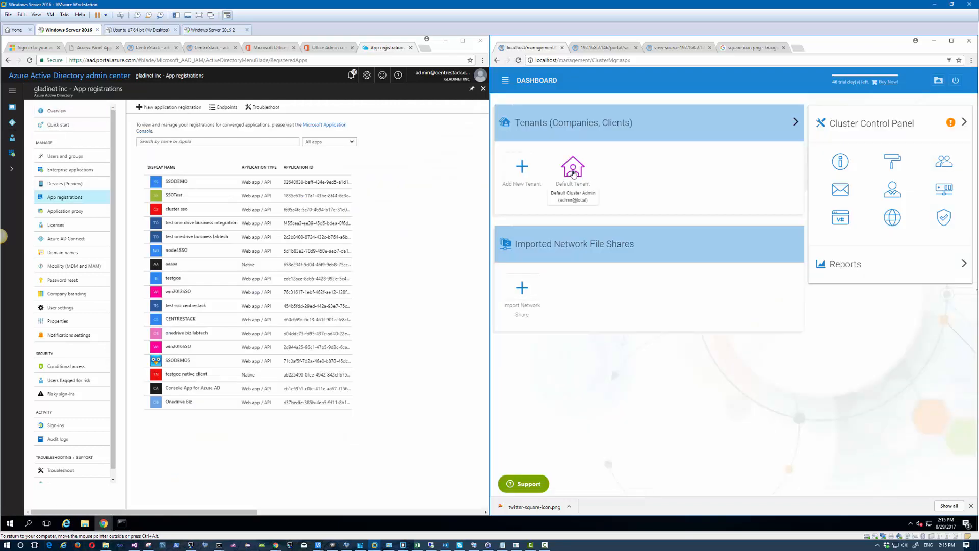
{"action": "left_click", "coordinate": [573, 172]}
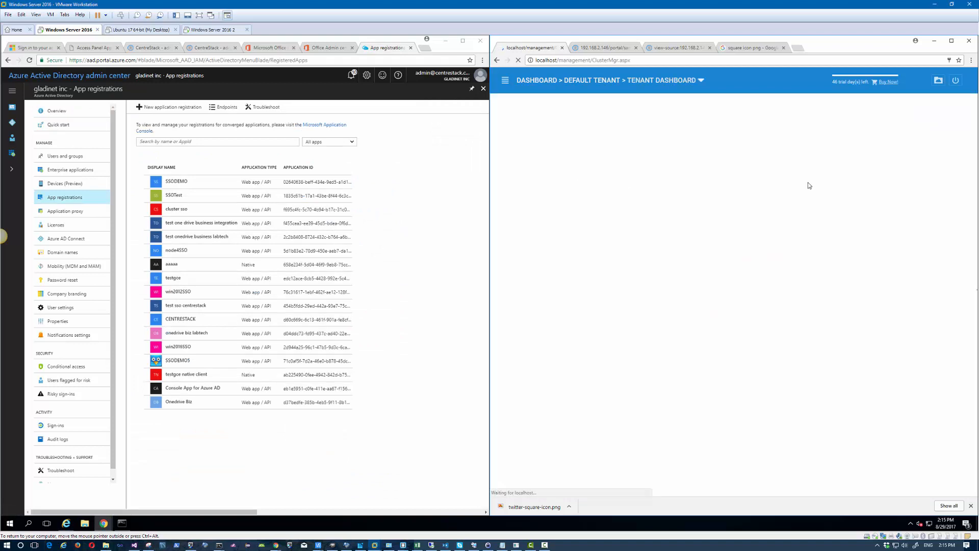
Step: Edit Group Policy > Account & Login > Single Sign On and select the IdP End Point URL
{"action": "left_click", "coordinate": [892, 174]}
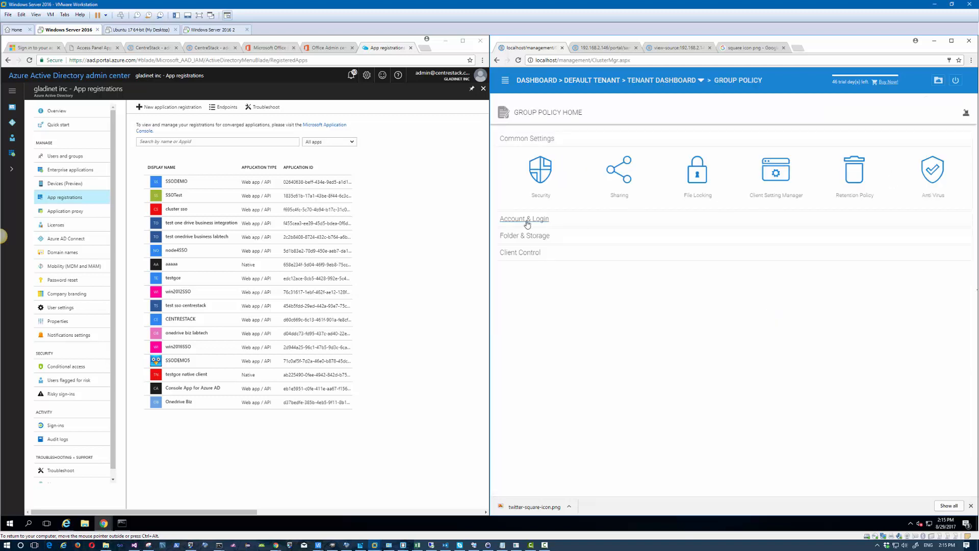
{"action": "left_click", "coordinate": [527, 224]}
{"action": "left_click", "coordinate": [692, 255]}
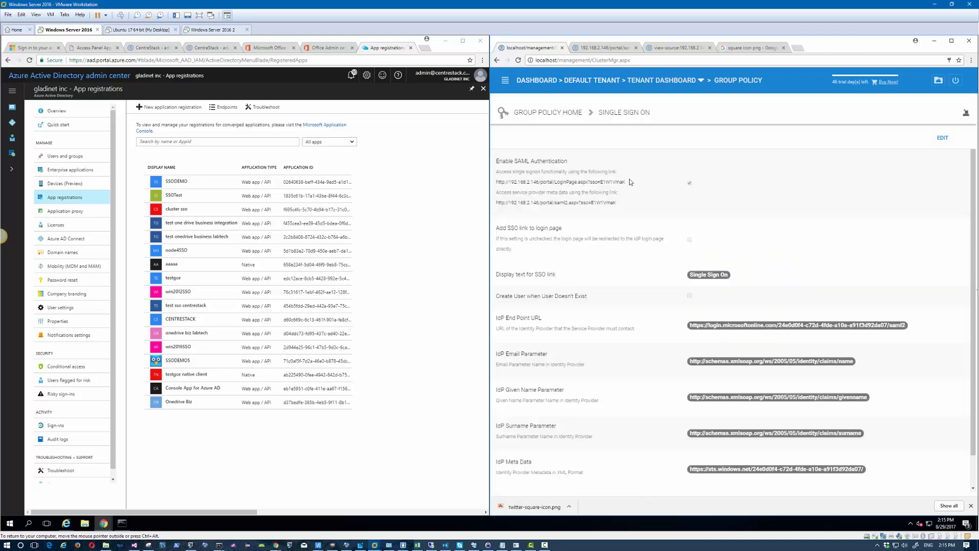
{"action": "left_click", "coordinate": [943, 137]}
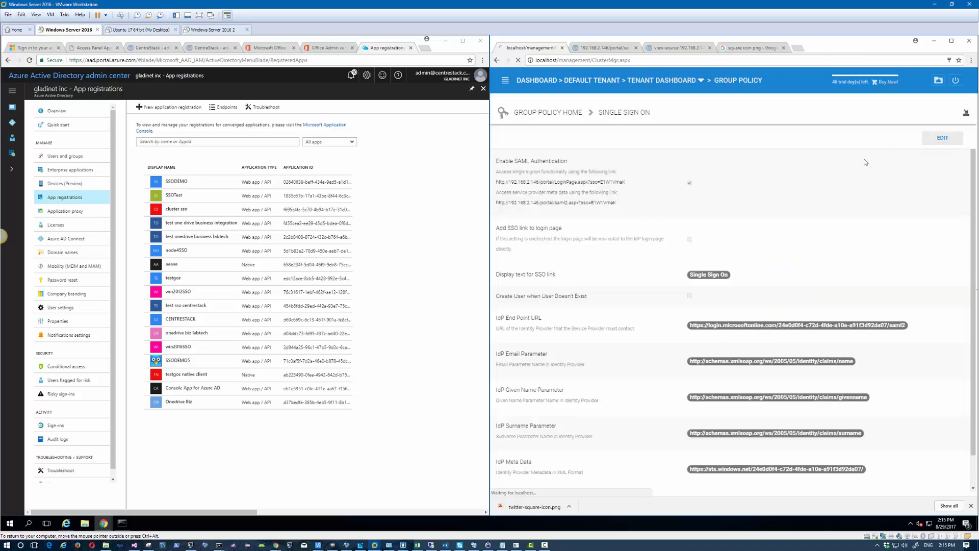
{"action": "scroll", "coordinate": [713, 238], "scroll_direction": "down", "scroll_amount": 1}
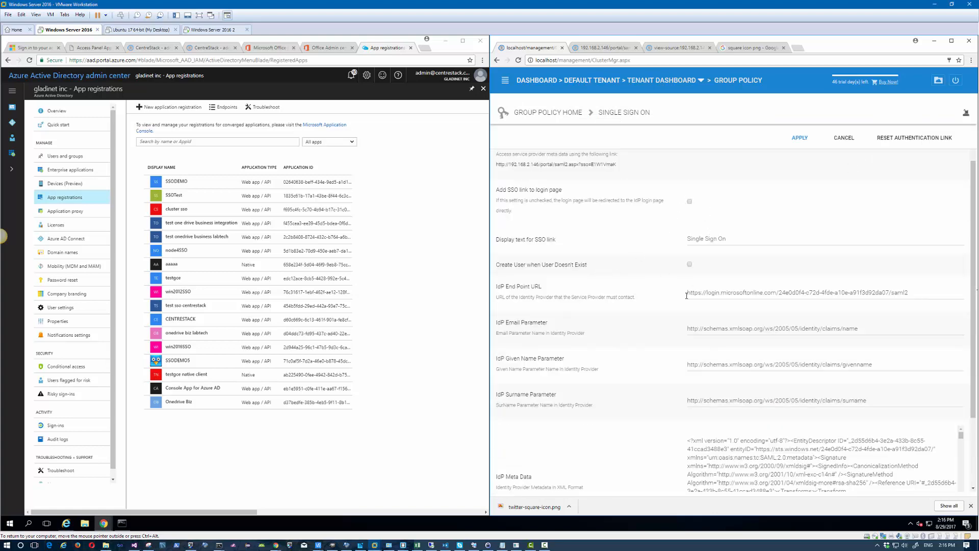
{"action": "left_click_drag", "start_coordinate": [916, 292], "coordinate": [669, 293]}
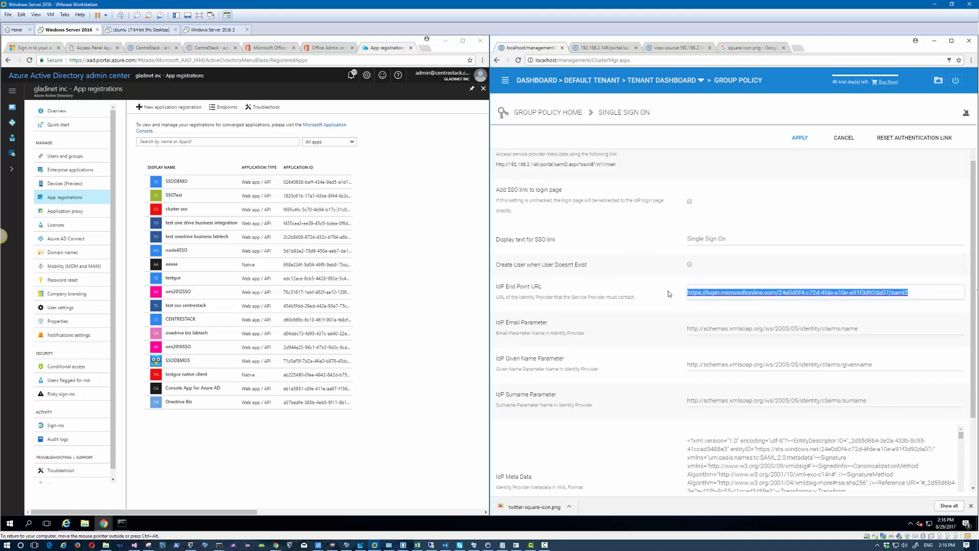
Step: Copy the Federation Metadata document URL from Endpoints and launch Notepad from the Command Prompt
{"action": "left_click", "coordinate": [221, 108]}
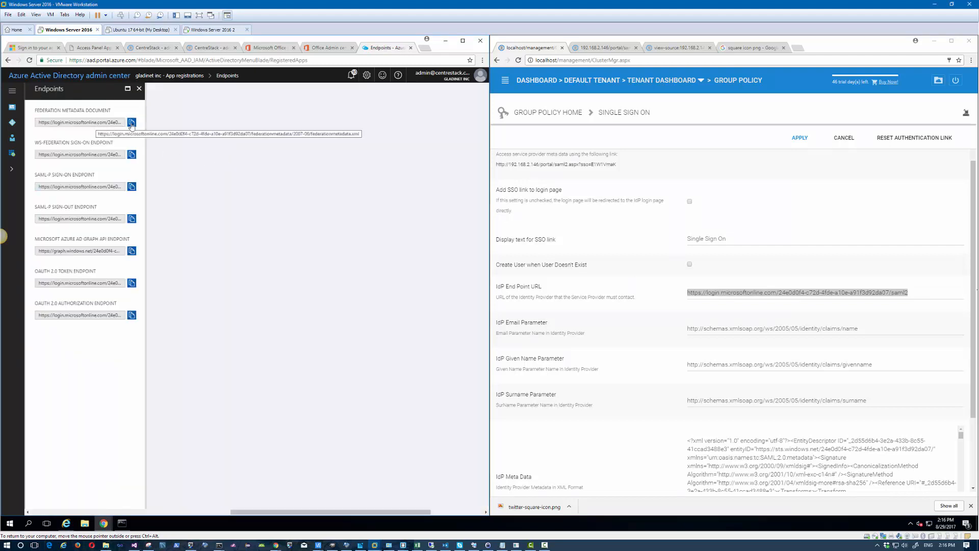
{"action": "left_click", "coordinate": [132, 123]}
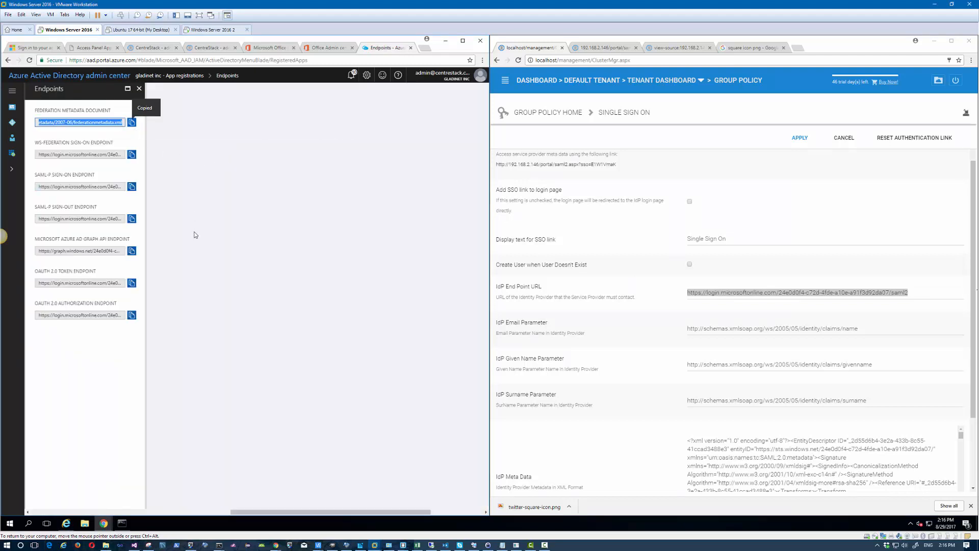
{"action": "left_click", "coordinate": [122, 523]}
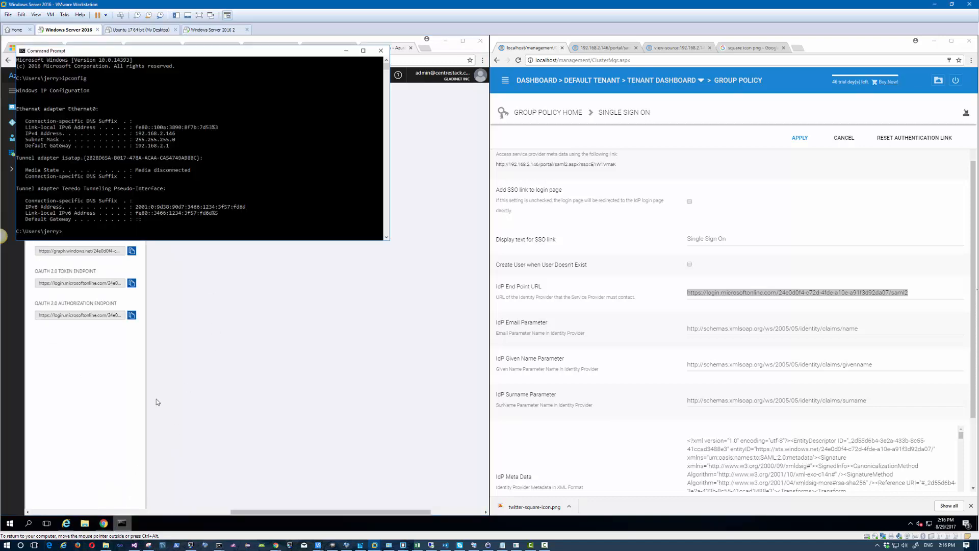
{"action": "type", "text": "notepad"}
{"action": "key", "text": "Return"}
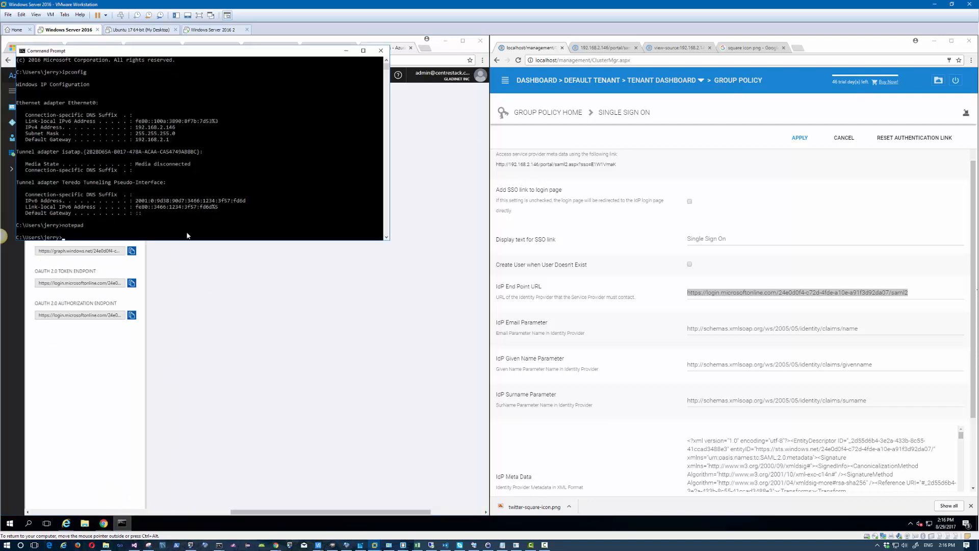
{"action": "left_click", "coordinate": [345, 53]}
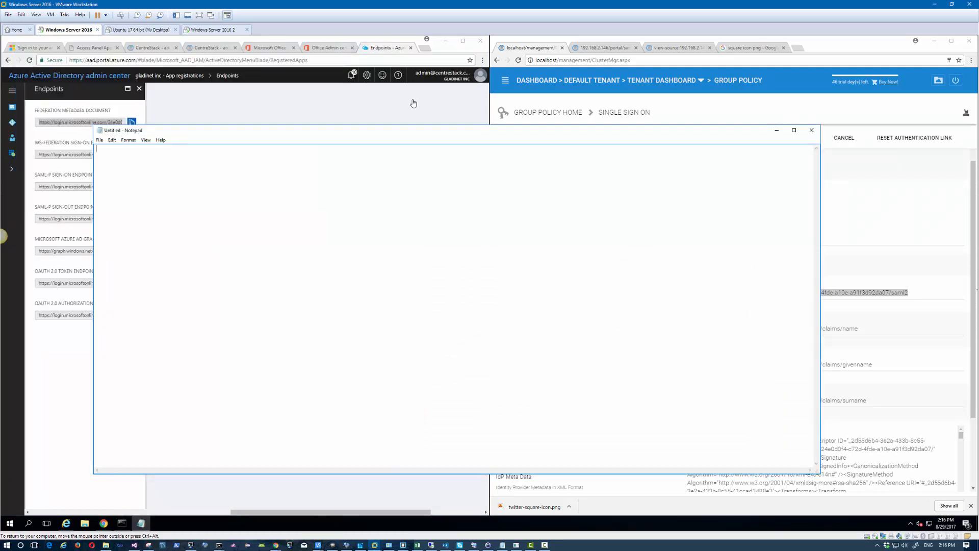
Step: Paste the federation metadata URL and the SAML-P sign-on URL into Notepad on separate lines
{"action": "key", "text": "ctrl+v"}
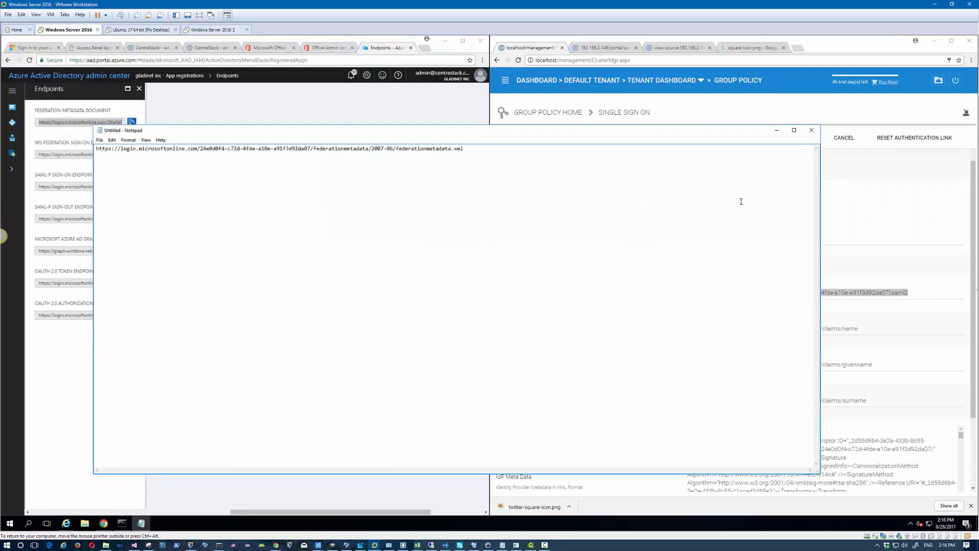
{"action": "left_click_drag", "start_coordinate": [820, 207], "coordinate": [603, 211]}
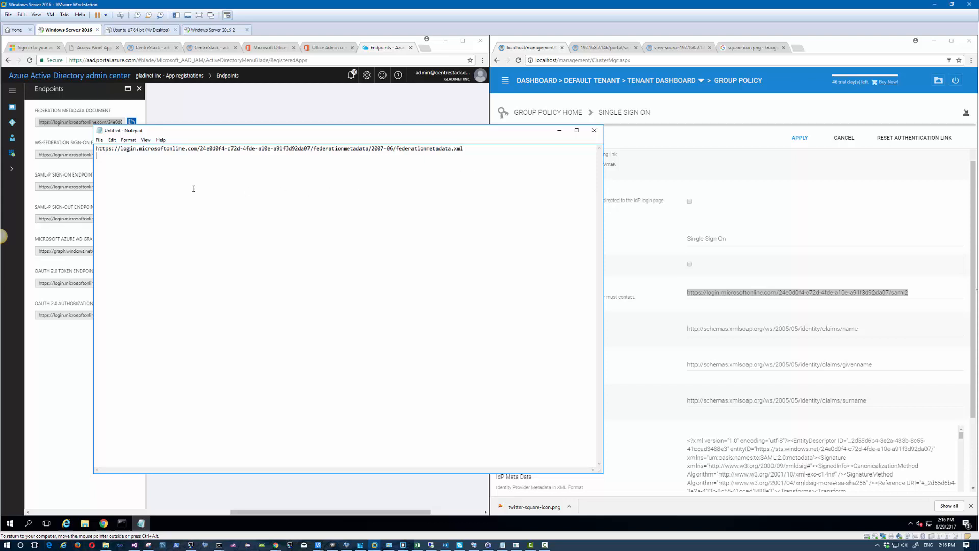
{"action": "left_click", "coordinate": [130, 116]}
{"action": "left_click", "coordinate": [132, 186]}
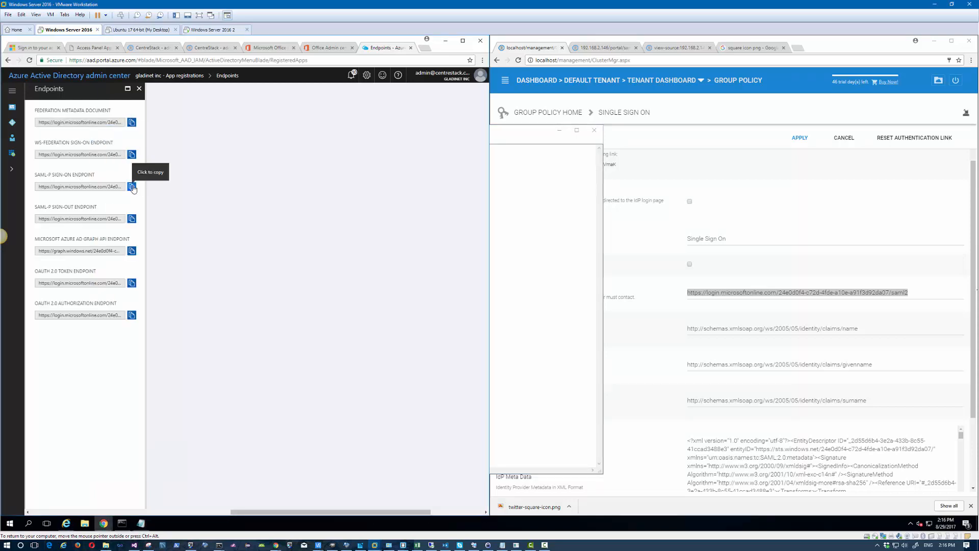
{"action": "key", "text": "alt+Tab"}
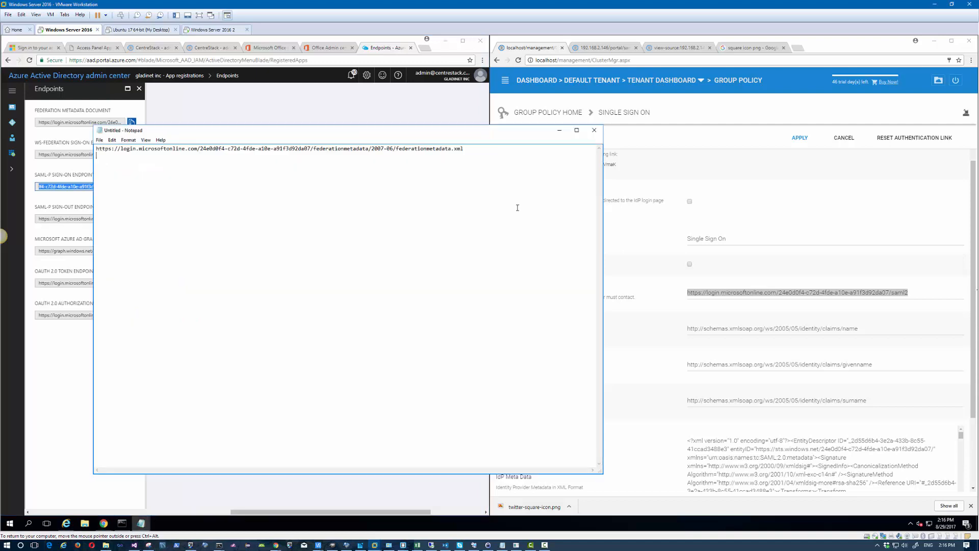
{"action": "key", "text": "Return"}
{"action": "key", "text": "ctrl+v"}
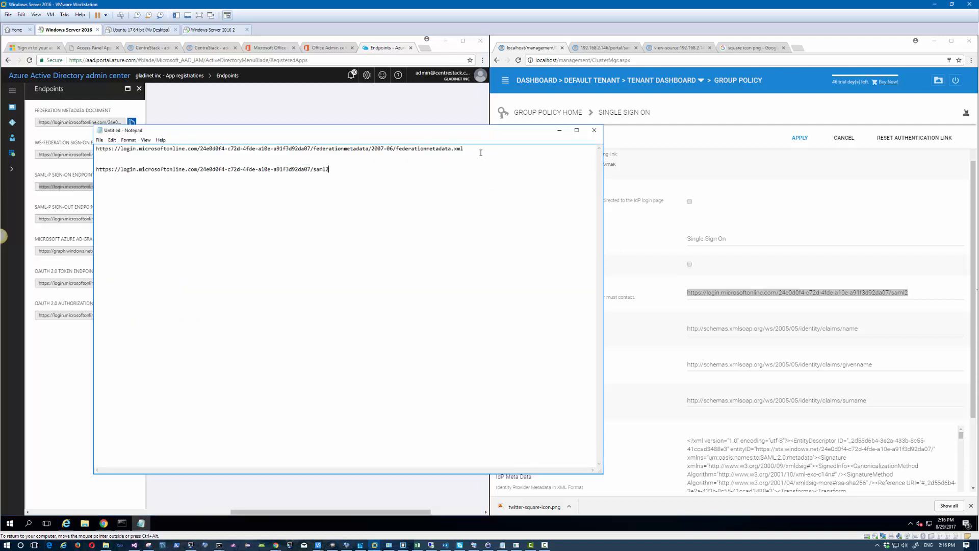
Step: Set Notepad's font size to 14
{"action": "left_click", "coordinate": [122, 141]}
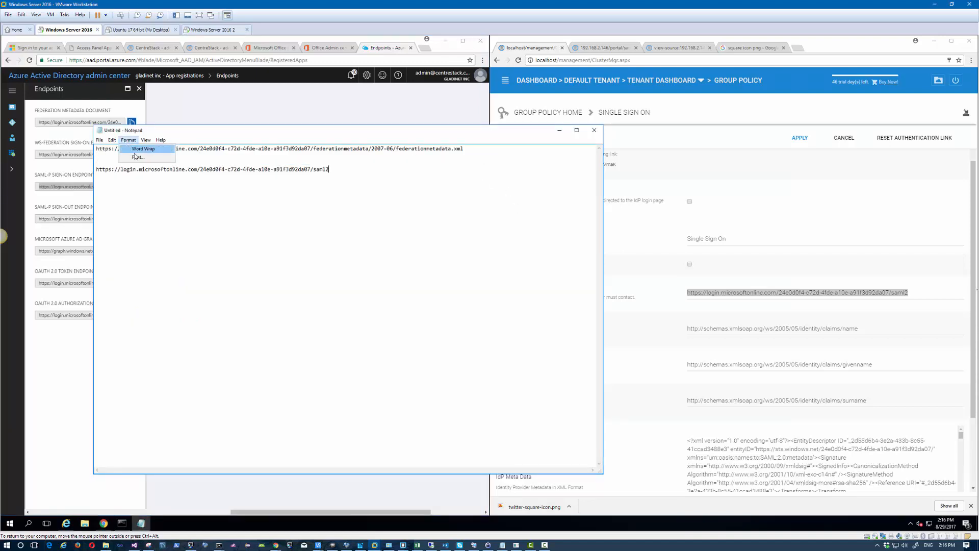
{"action": "left_click", "coordinate": [137, 155]}
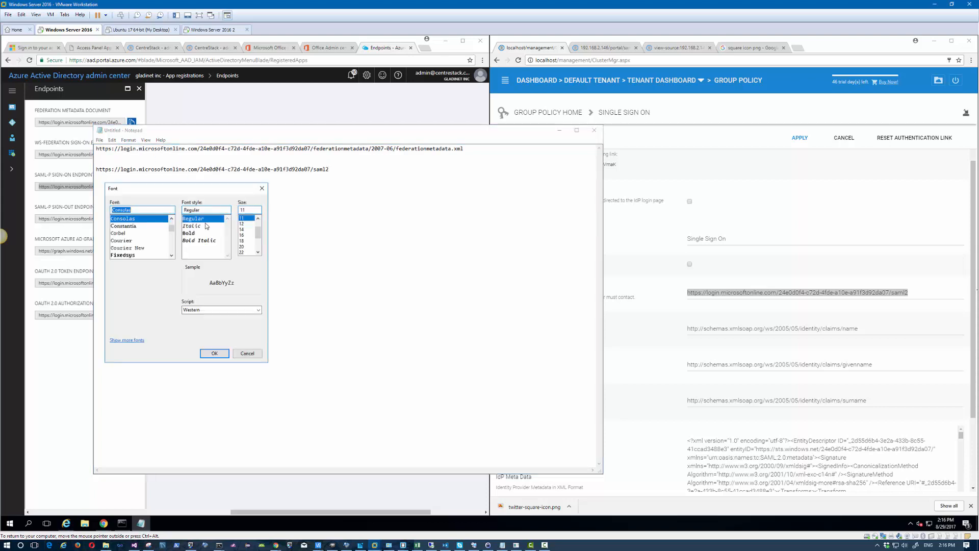
{"action": "left_click", "coordinate": [243, 230]}
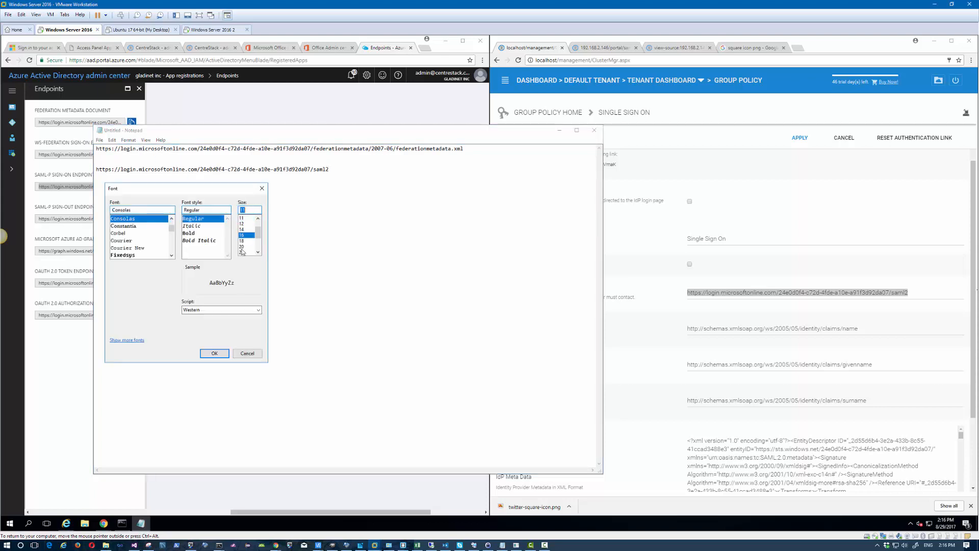
{"action": "left_click", "coordinate": [215, 353]}
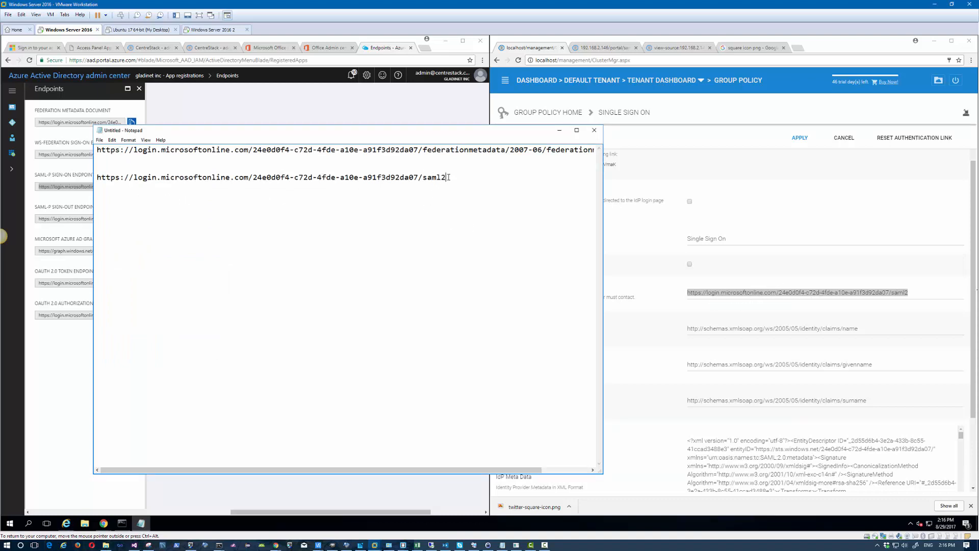
Step: Replace the tenant ID in the second saml2 URL with <your-azure-ad-identifier>
{"action": "left_click_drag", "start_coordinate": [448, 177], "coordinate": [97, 177]}
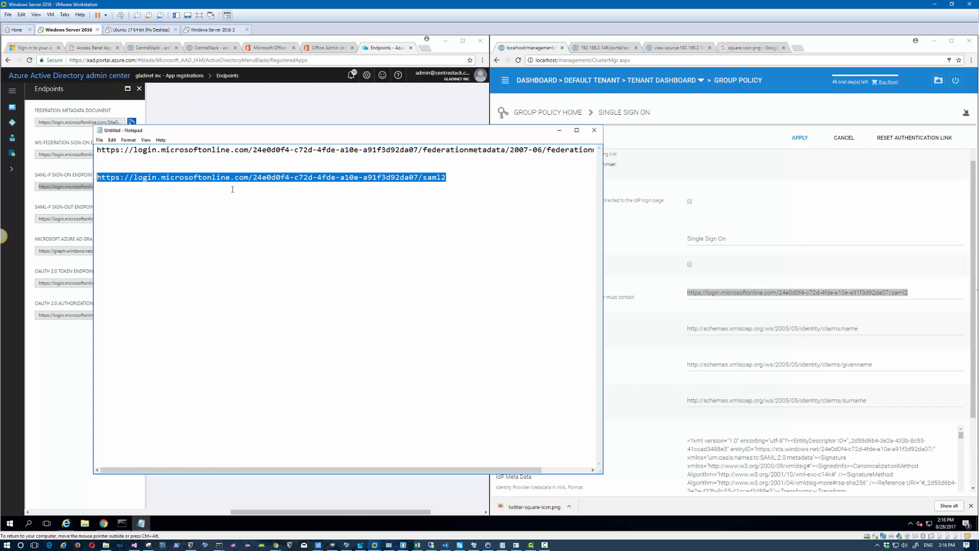
{"action": "left_click", "coordinate": [280, 183]}
{"action": "left_click_drag", "start_coordinate": [419, 177], "coordinate": [257, 177]}
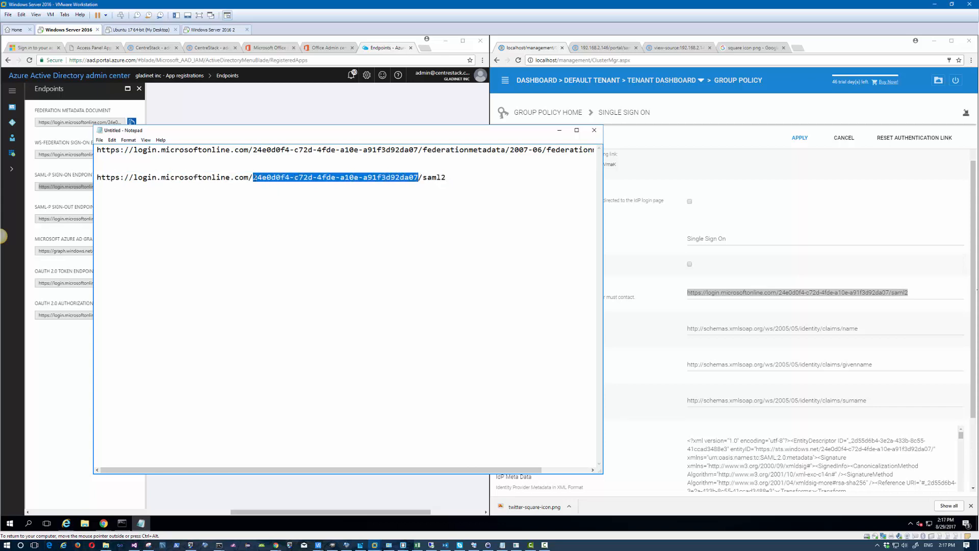
{"action": "type", "text": "{your-a"}
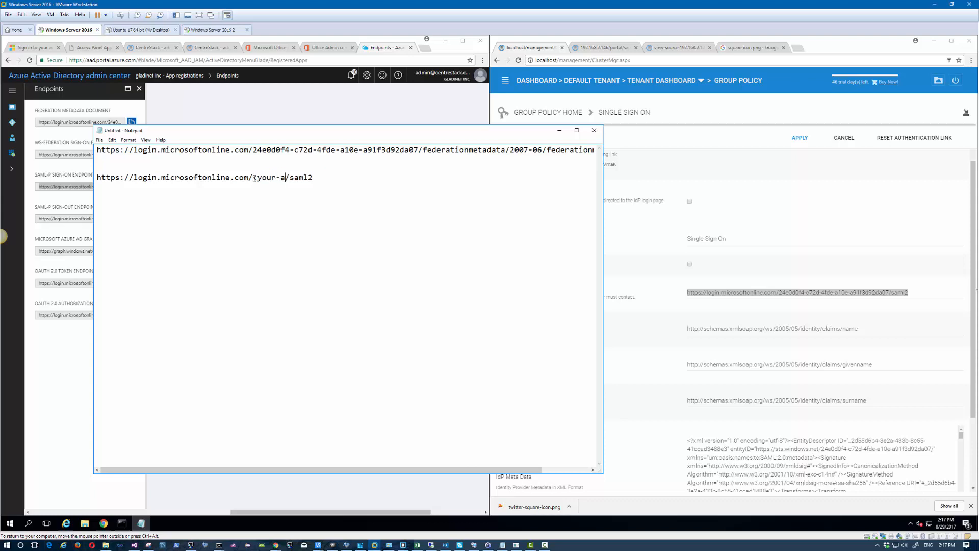
{"action": "type", "text": "zure-ad-identifier>"}
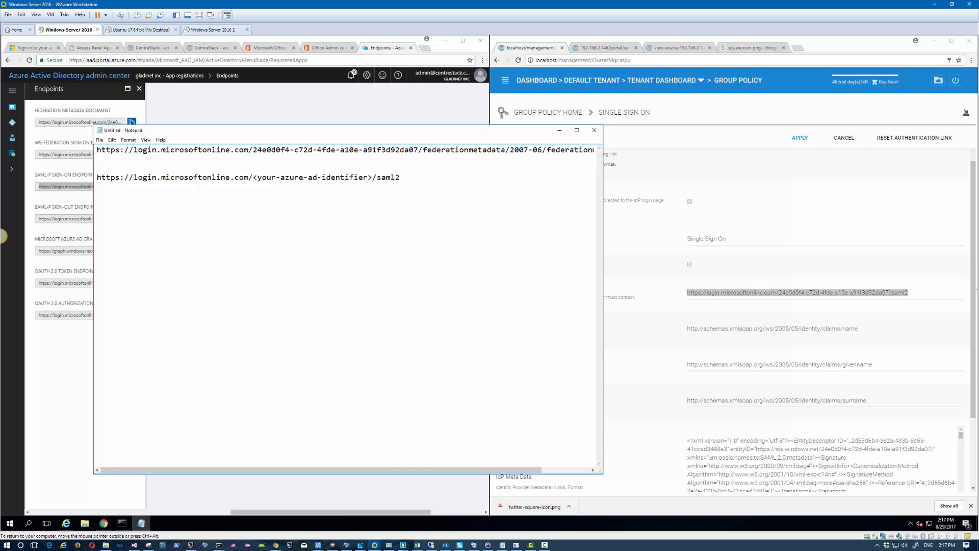
Step: Narrow Notepad to reveal the SSO settings and bring the Azure portal forward
{"action": "left_click_drag", "start_coordinate": [495, 132], "coordinate": [481, 131]}
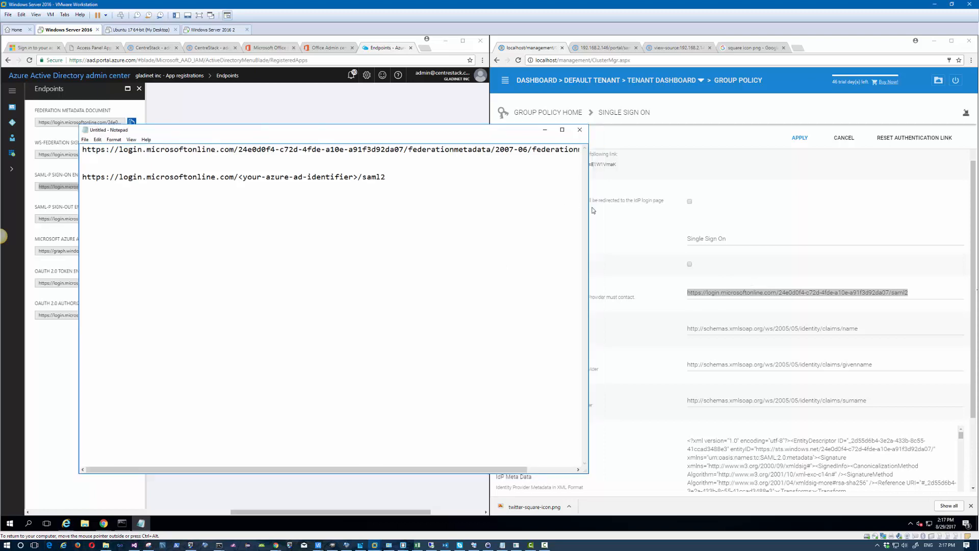
{"action": "left_click_drag", "start_coordinate": [587, 209], "coordinate": [538, 213]}
{"action": "left_click_drag", "start_coordinate": [494, 213], "coordinate": [493, 213]}
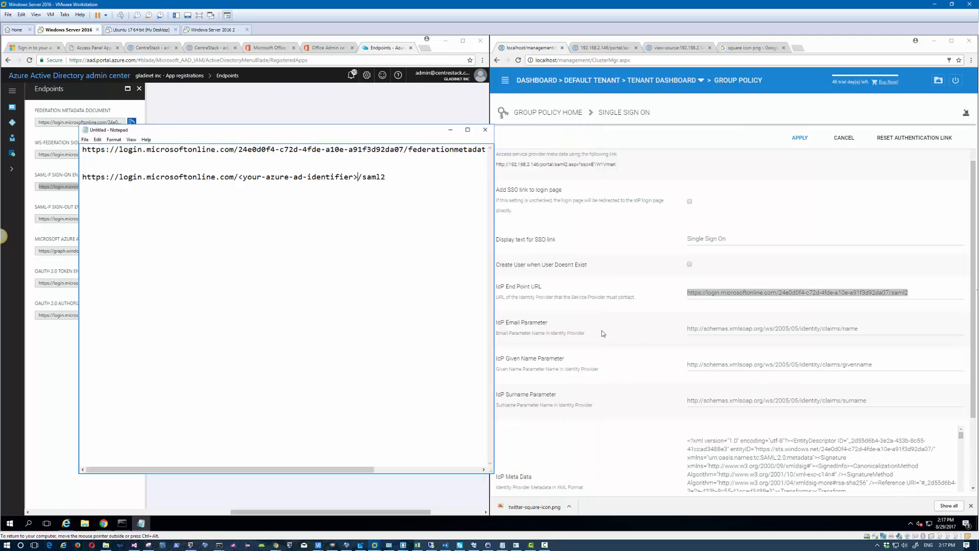
{"action": "left_click_drag", "start_coordinate": [493, 319], "coordinate": [476, 319]}
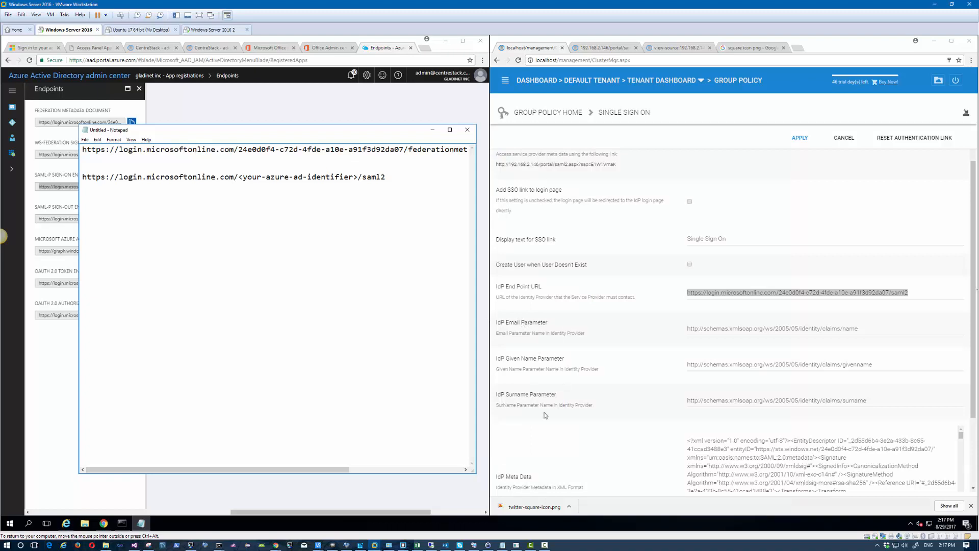
{"action": "left_click", "coordinate": [273, 108]}
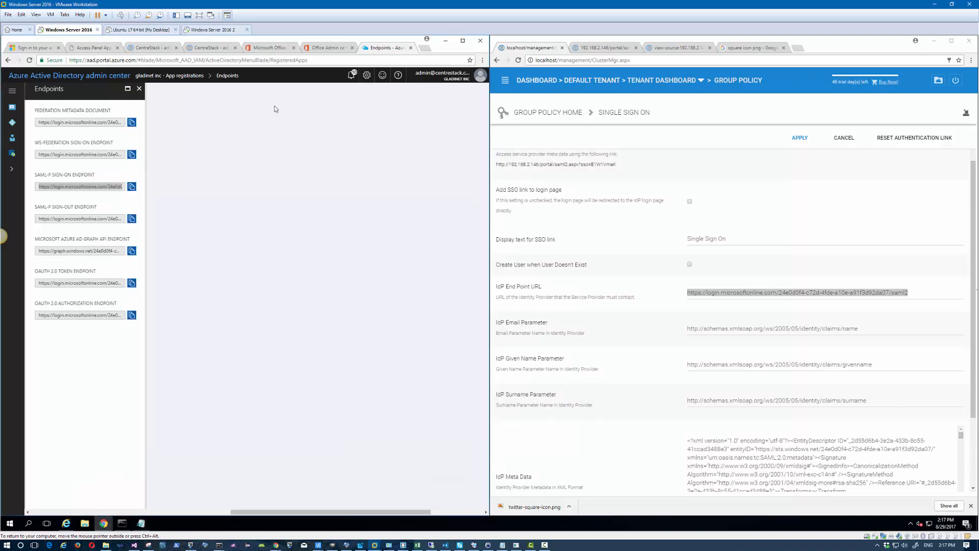
Step: Load the copied federation metadata document URL in a new tab and scroll through its XML claim types
{"action": "left_click", "coordinate": [132, 123]}
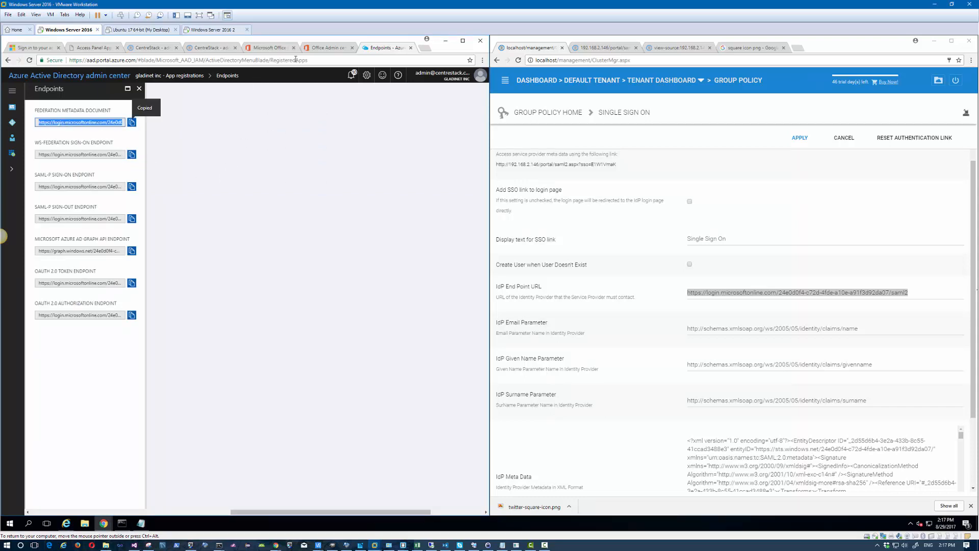
{"action": "left_click", "coordinate": [424, 48]}
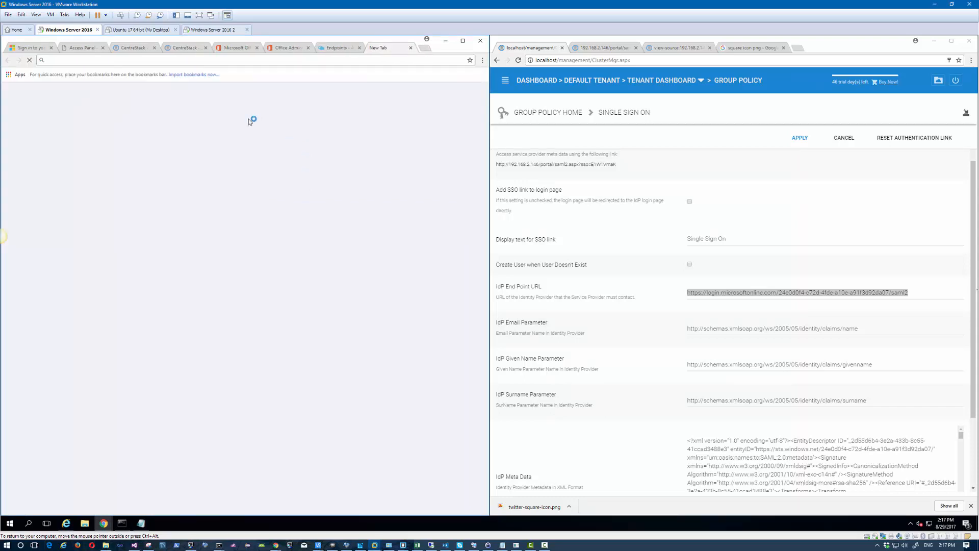
{"action": "key", "text": "ctrl+v"}
{"action": "key", "text": "Return"}
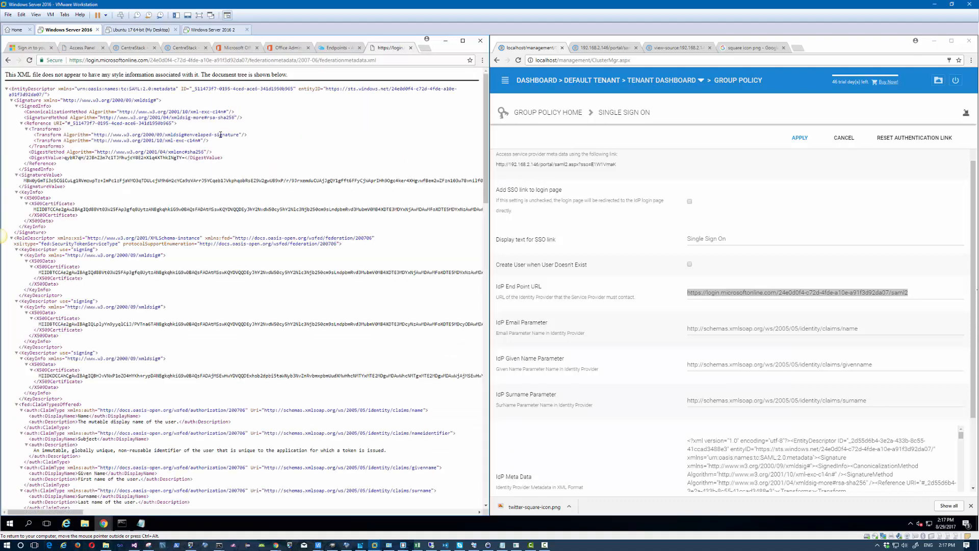
{"action": "scroll", "coordinate": [223, 155], "scroll_direction": "down", "scroll_amount": 5}
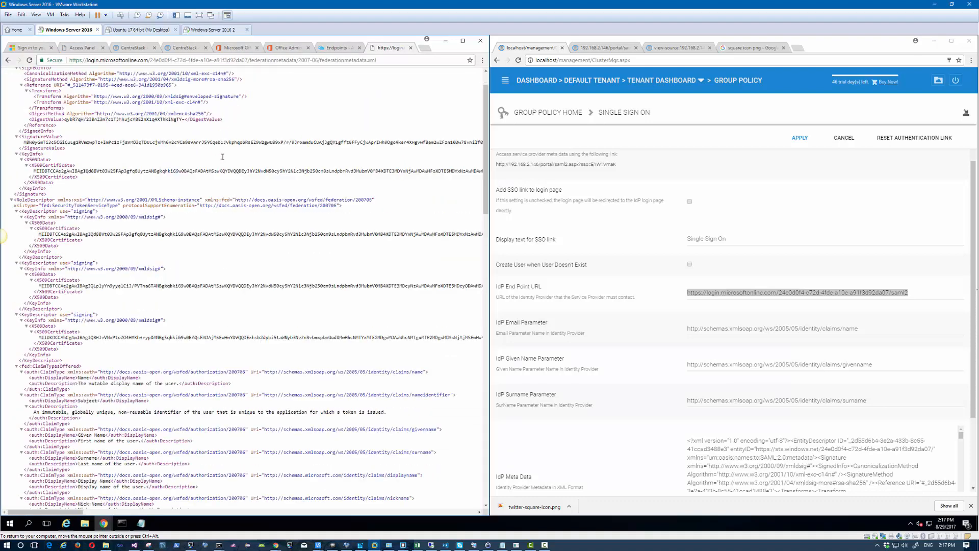
{"action": "scroll", "coordinate": [223, 160], "scroll_direction": "down", "scroll_amount": 8}
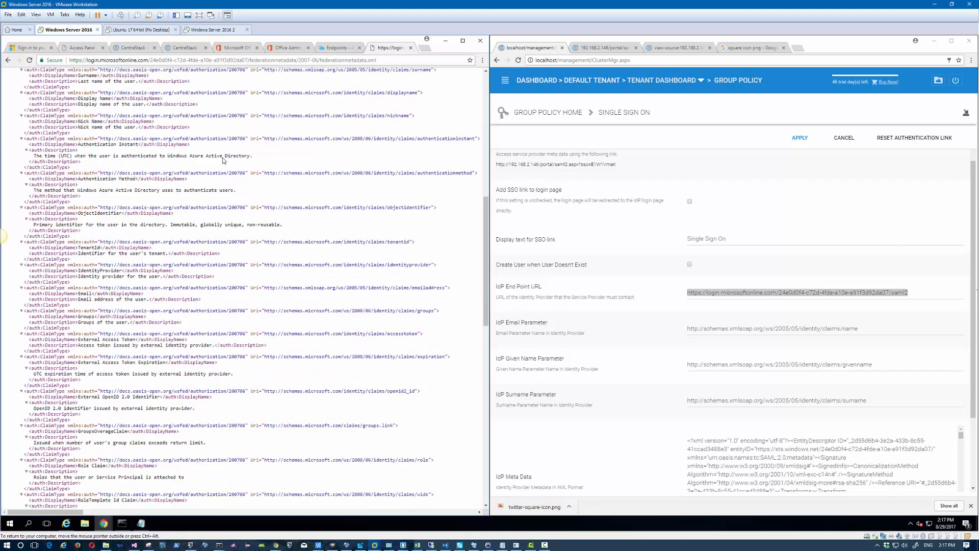
{"action": "scroll", "coordinate": [223, 157], "scroll_direction": "down", "scroll_amount": 4}
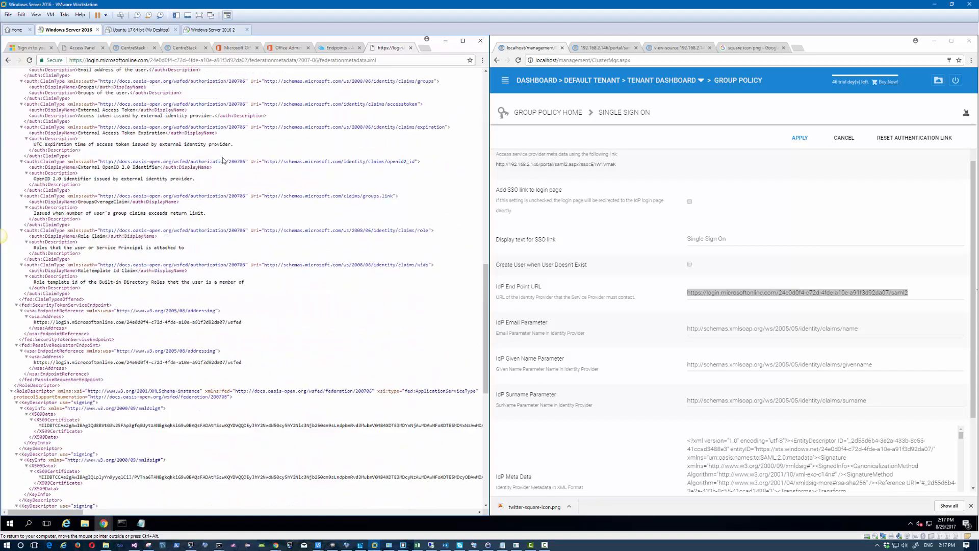
{"action": "scroll", "coordinate": [223, 161], "scroll_direction": "up", "scroll_amount": 15}
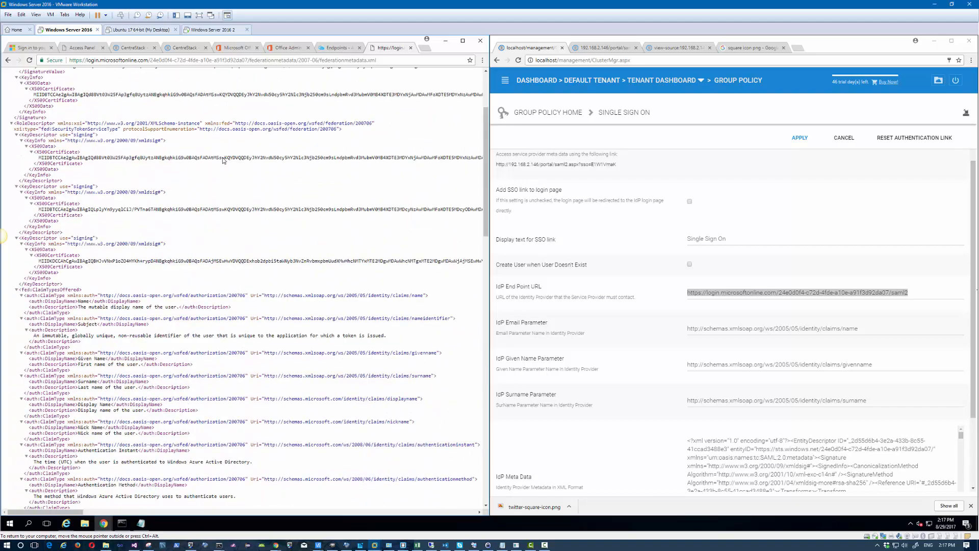
{"action": "scroll", "coordinate": [223, 157], "scroll_direction": "up", "scroll_amount": 3}
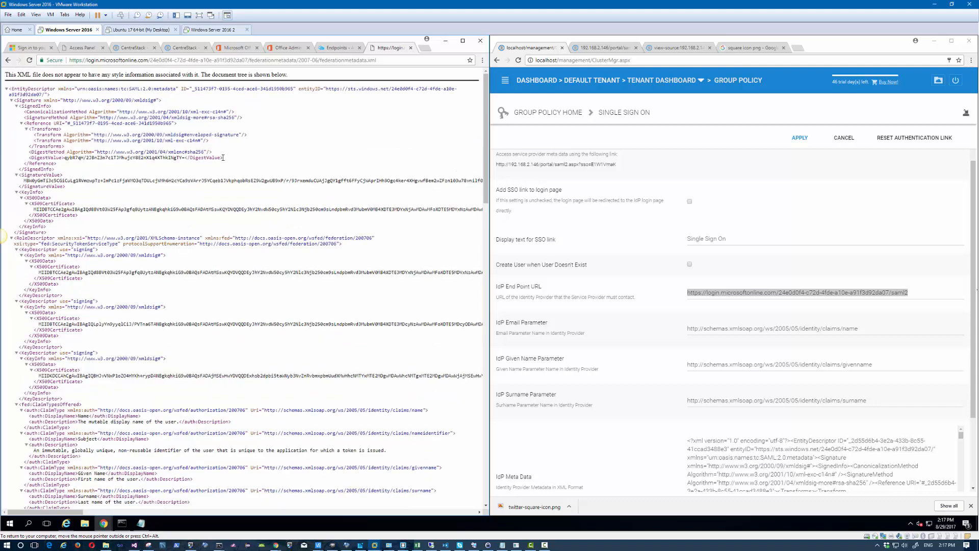
{"action": "scroll", "coordinate": [223, 158], "scroll_direction": "down", "scroll_amount": 3}
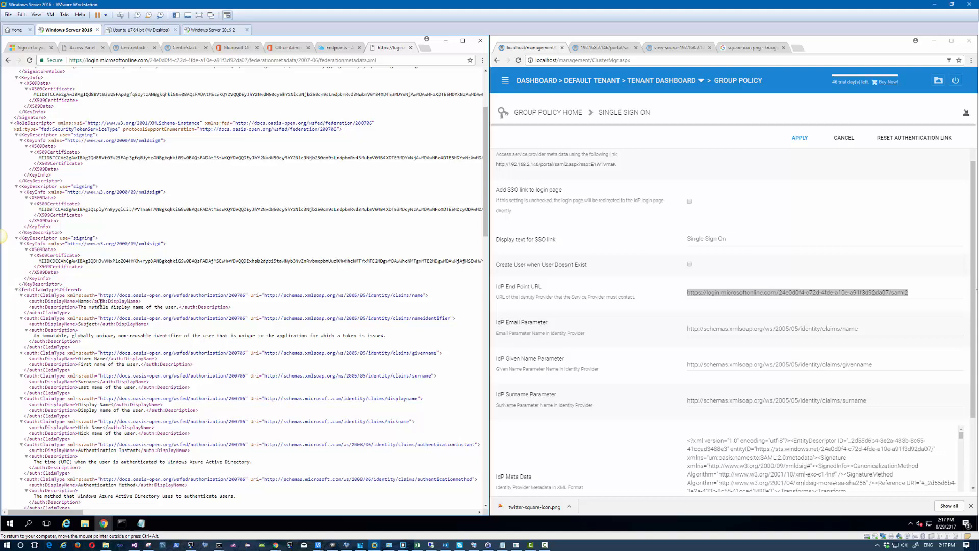
{"action": "scroll", "coordinate": [100, 304], "scroll_direction": "down", "scroll_amount": 1}
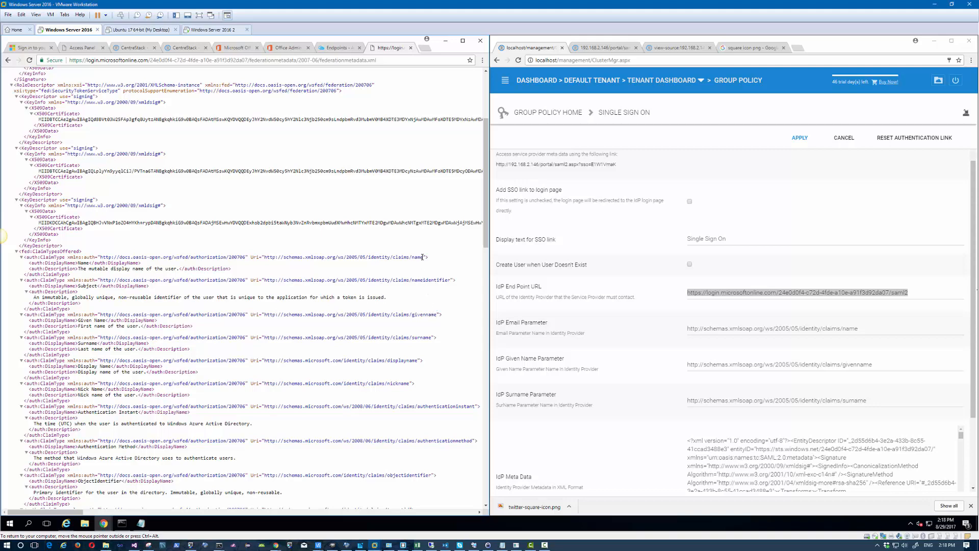
{"action": "left_click_drag", "start_coordinate": [422, 257], "coordinate": [265, 259]}
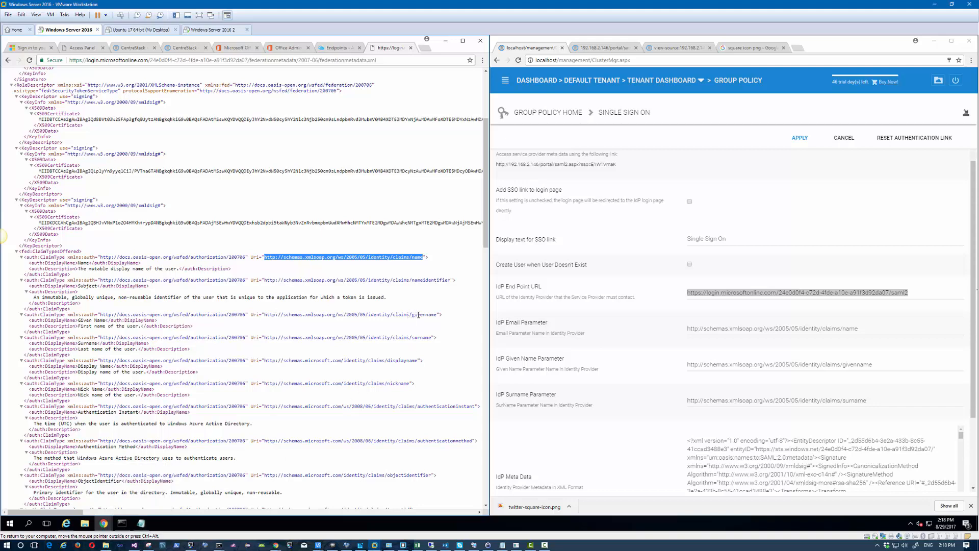
{"action": "left_click_drag", "start_coordinate": [438, 314], "coordinate": [263, 316]}
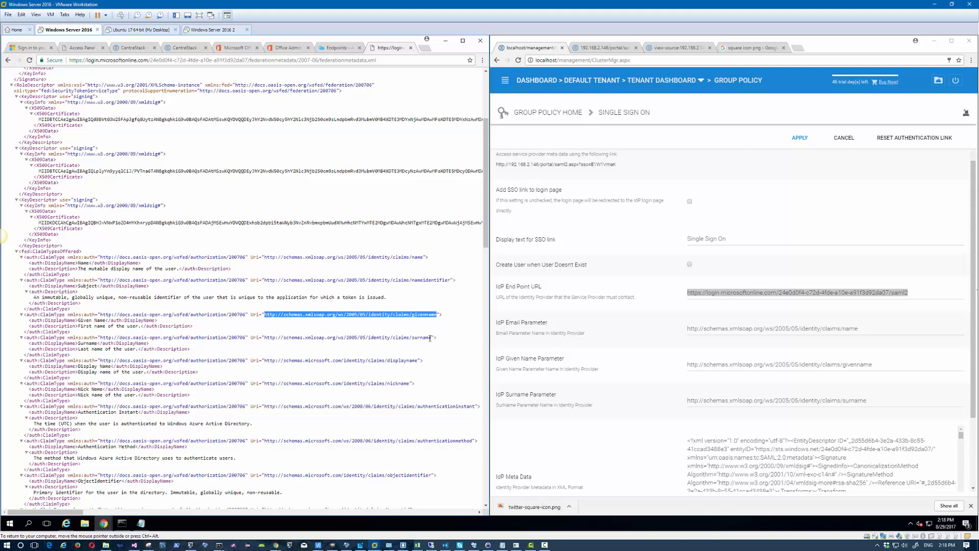
{"action": "left_click_drag", "start_coordinate": [431, 338], "coordinate": [265, 337]}
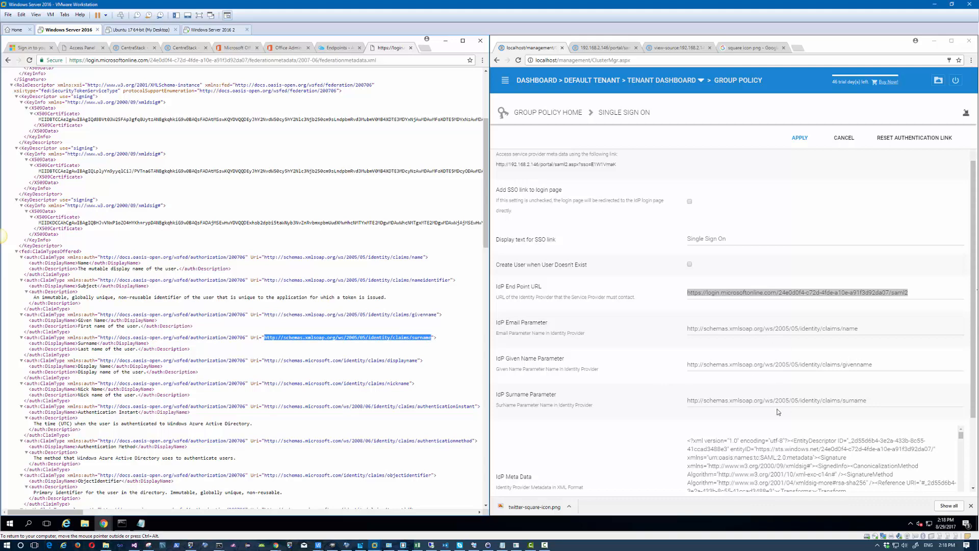
{"action": "scroll", "coordinate": [778, 411], "scroll_direction": "down", "scroll_amount": 5}
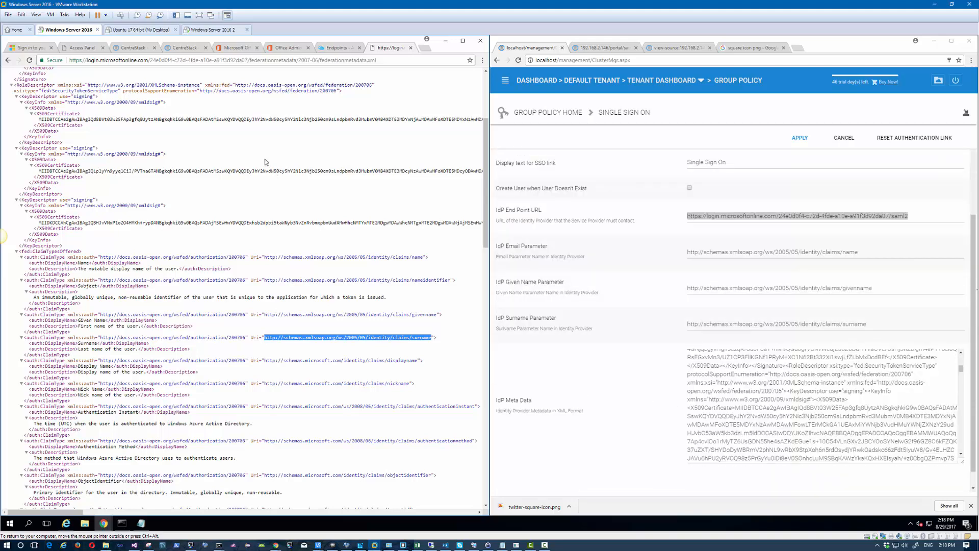
Step: Select the raw federation metadata XML source, then edit CentreStack's IdP End Point URL value
{"action": "right_click", "coordinate": [249, 139]}
{"action": "left_click", "coordinate": [276, 216]}
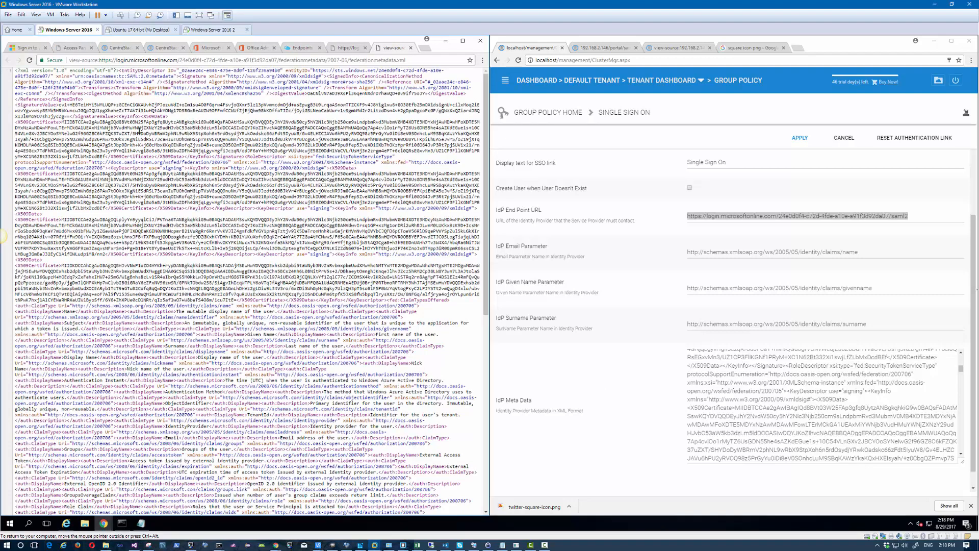
{"action": "key", "text": "ctrl+a"}
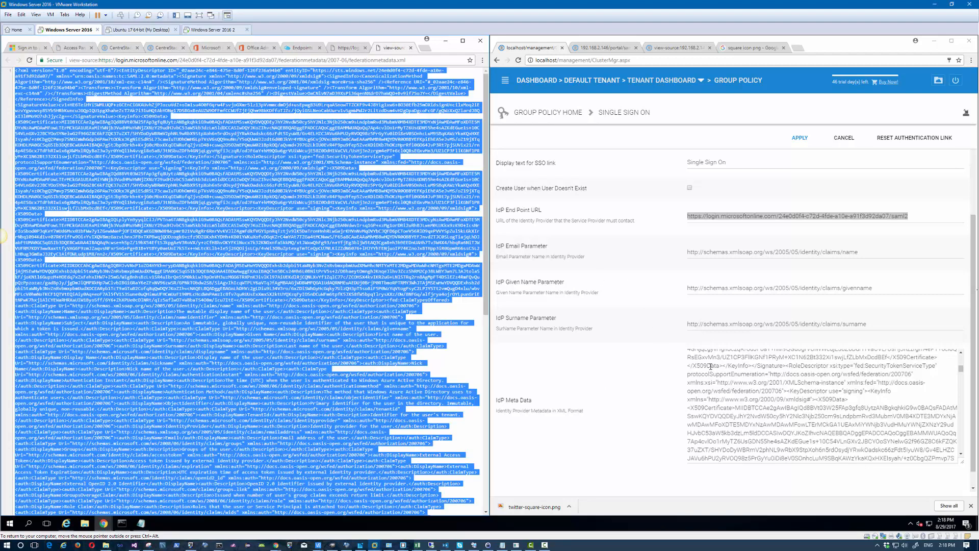
{"action": "left_click", "coordinate": [351, 49]}
{"action": "left_click", "coordinate": [301, 47]}
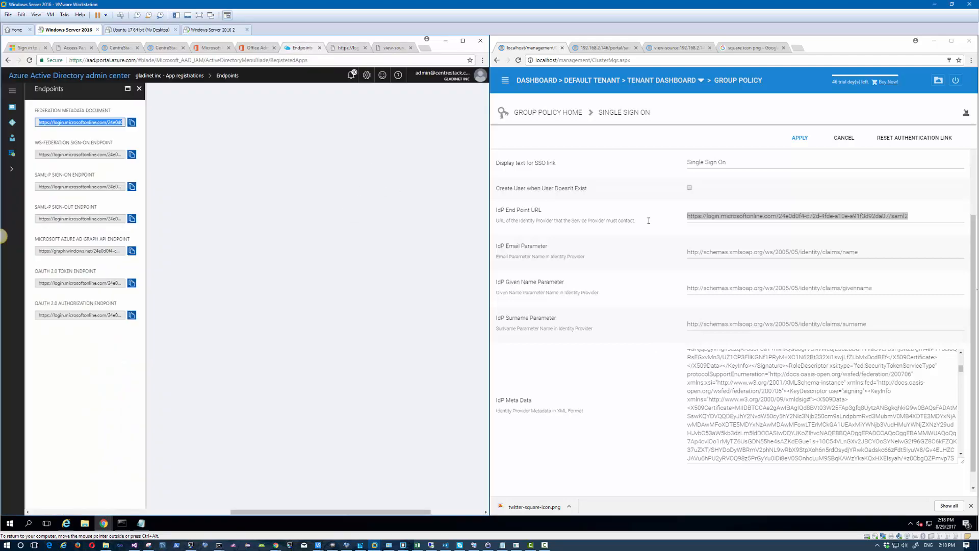
{"action": "scroll", "coordinate": [780, 212], "scroll_direction": "up", "scroll_amount": 3}
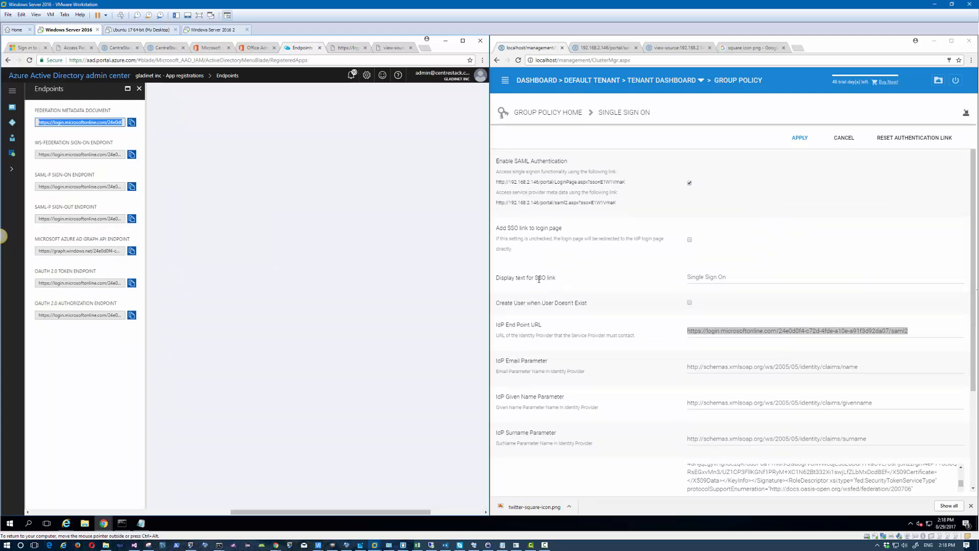
{"action": "left_click", "coordinate": [882, 332]}
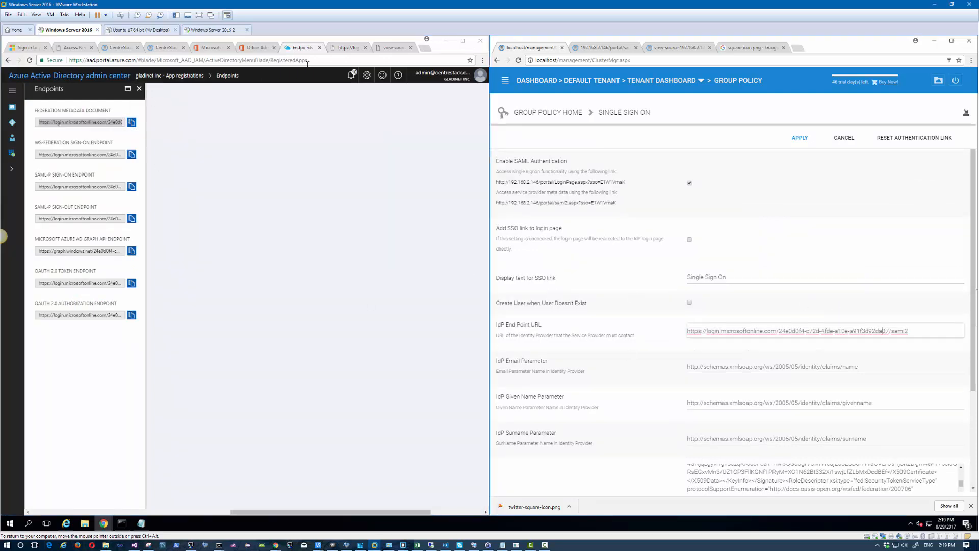
Step: Pick out the name and surname claim URIs from the metadata and apply the SSO settings
{"action": "left_click", "coordinate": [349, 49]}
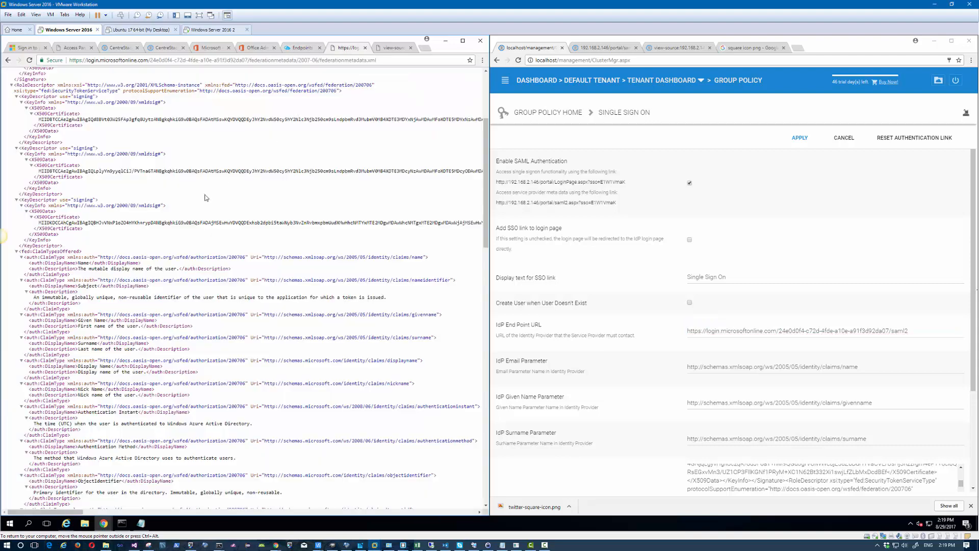
{"action": "left_click_drag", "start_coordinate": [418, 258], "coordinate": [381, 258]}
{"action": "left_click_drag", "start_coordinate": [422, 338], "coordinate": [266, 338]}
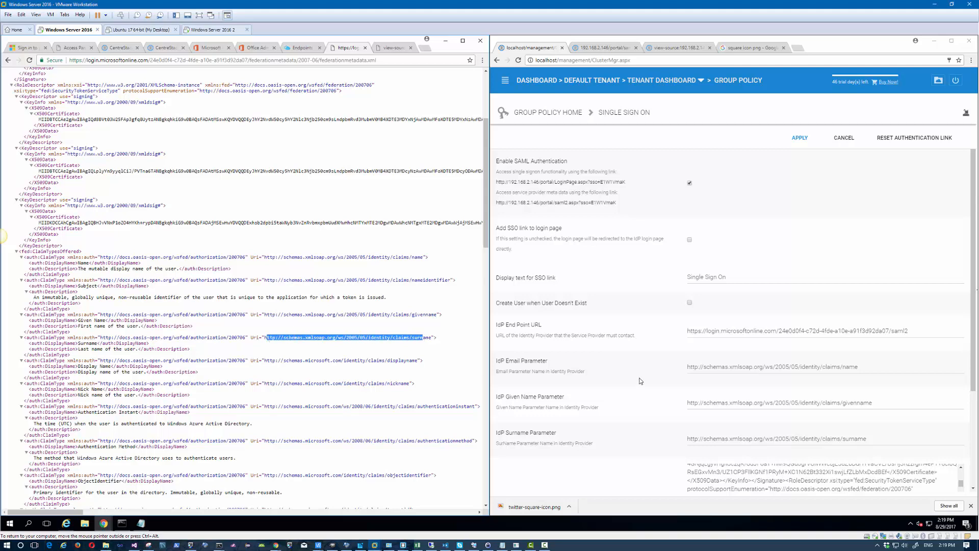
{"action": "scroll", "coordinate": [792, 420], "scroll_direction": "down", "scroll_amount": 2}
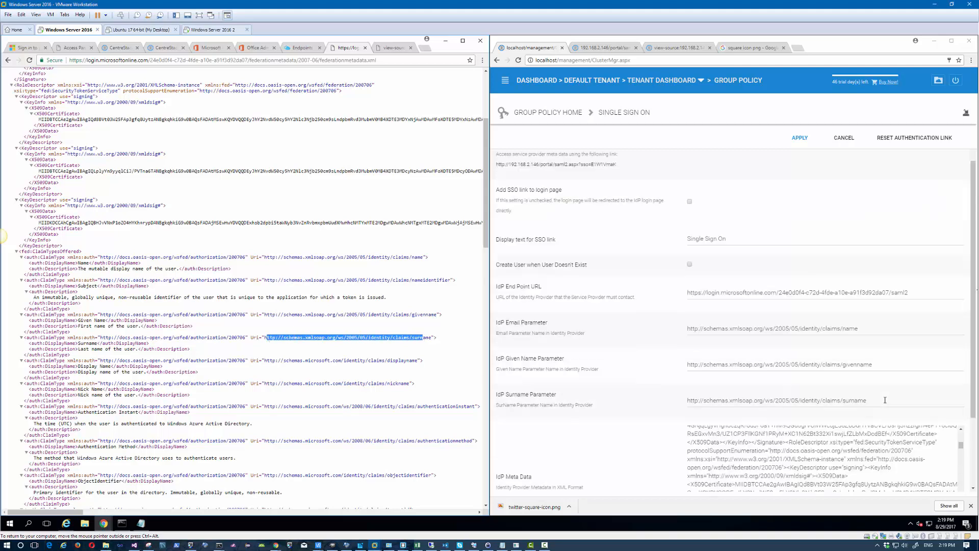
{"action": "scroll", "coordinate": [774, 449], "scroll_direction": "down", "scroll_amount": 3}
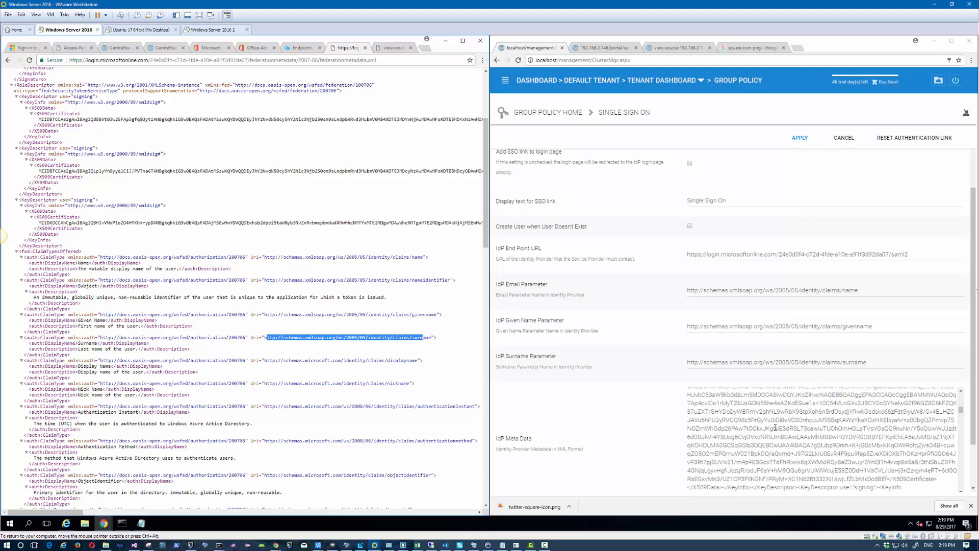
{"action": "left_click", "coordinate": [805, 140]}
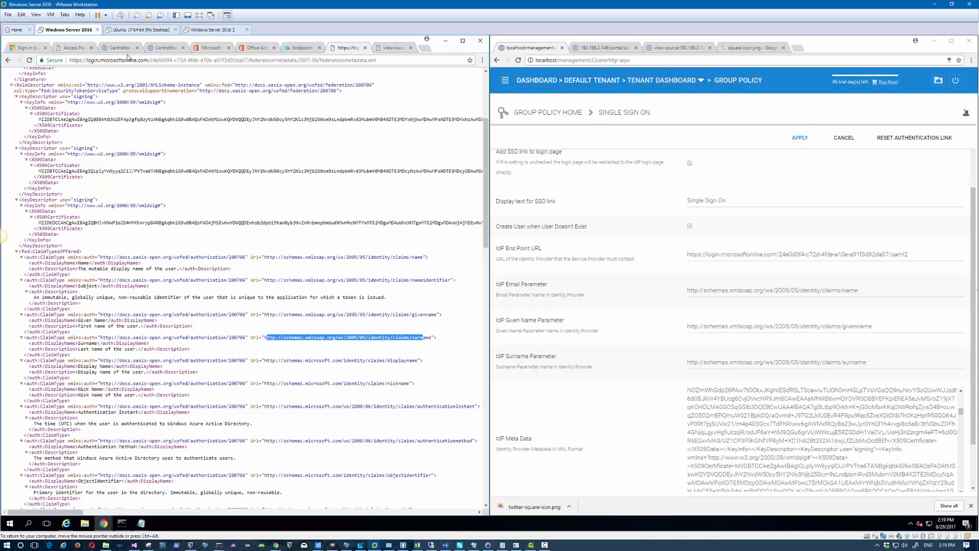
{"action": "left_click", "coordinate": [71, 48]}
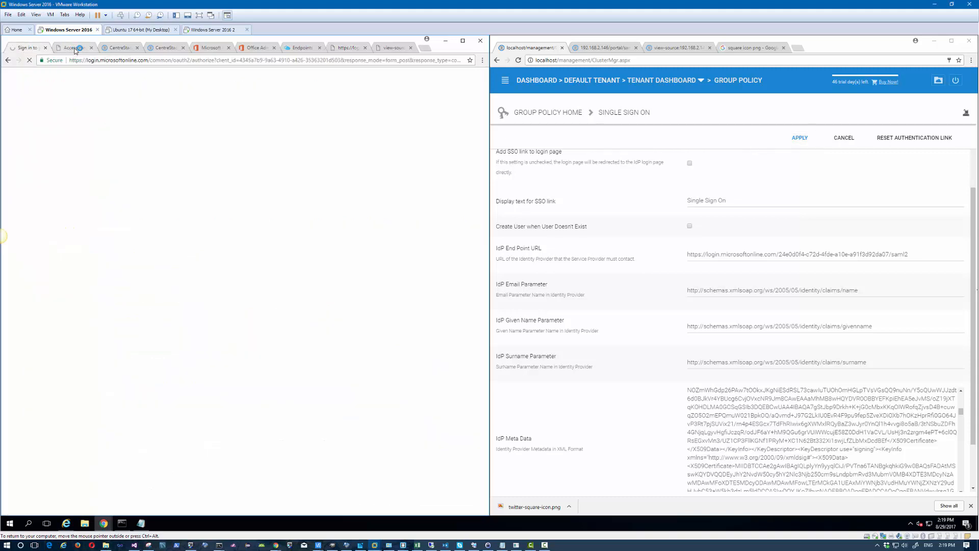
Step: From the Azure AD overview, open gladinet inc's applications in the classic portal and view endpoints
{"action": "left_click", "coordinate": [301, 48]}
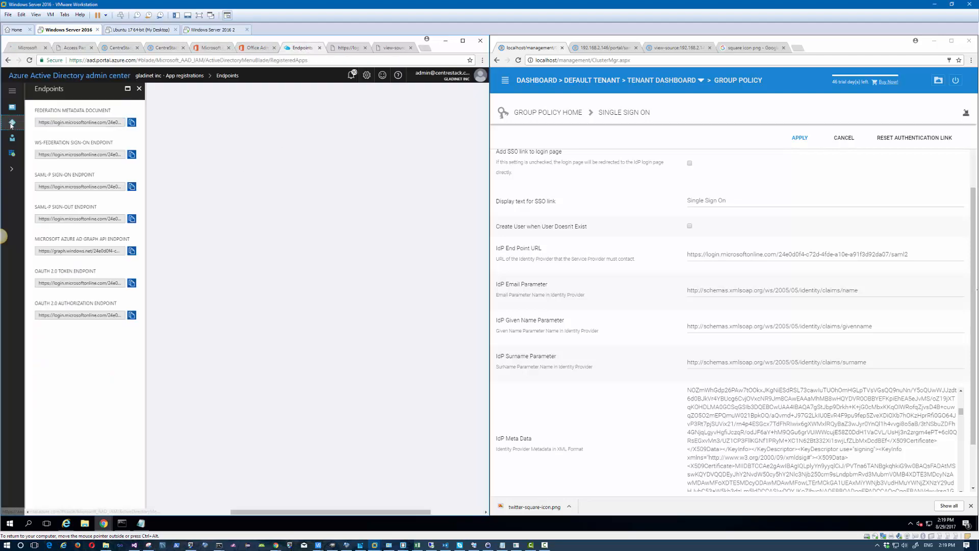
{"action": "left_click", "coordinate": [11, 123]}
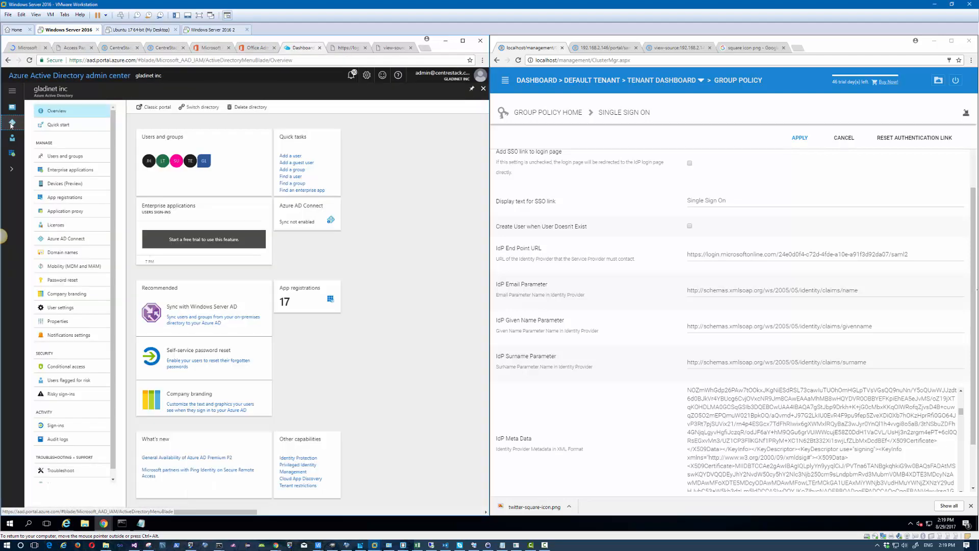
{"action": "left_click", "coordinate": [156, 108]}
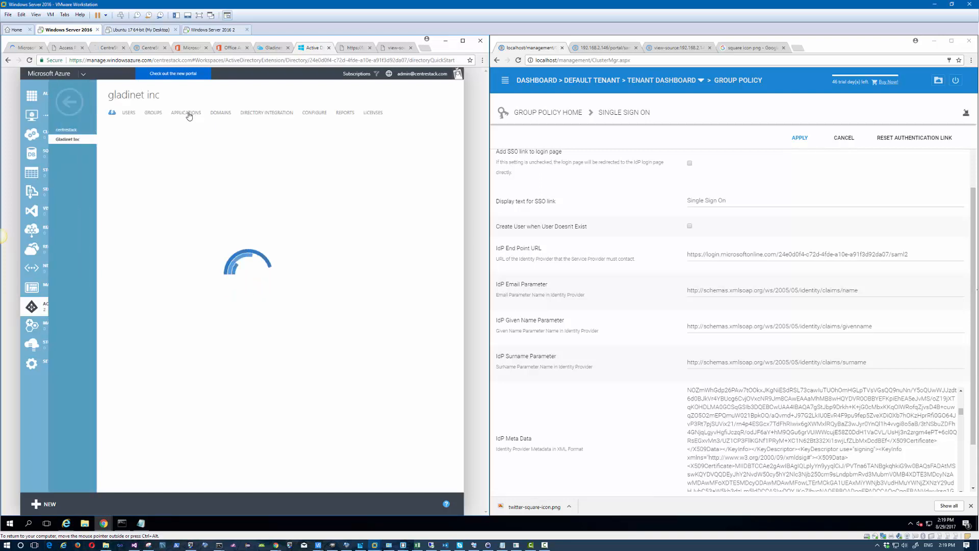
{"action": "left_click", "coordinate": [188, 114]}
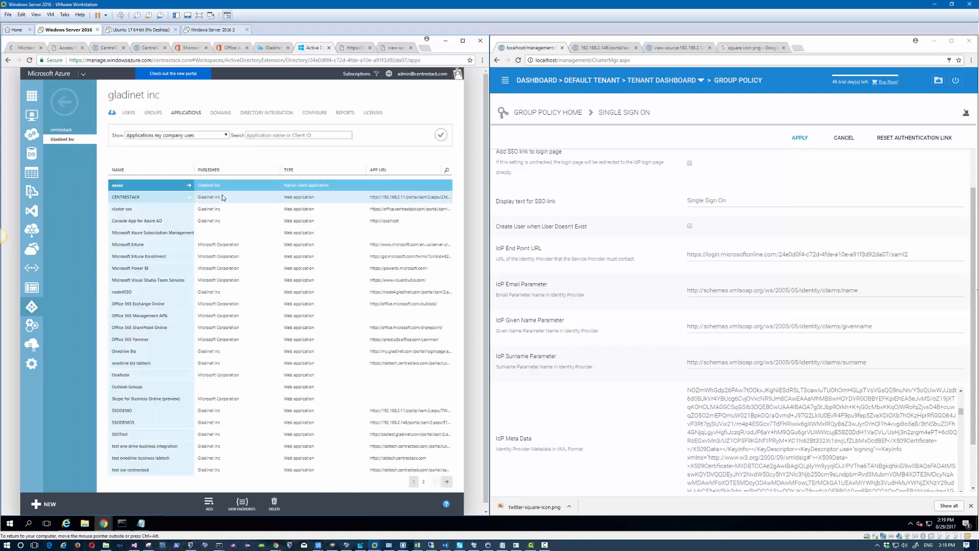
{"action": "scroll", "coordinate": [235, 249], "scroll_direction": "down", "scroll_amount": 1}
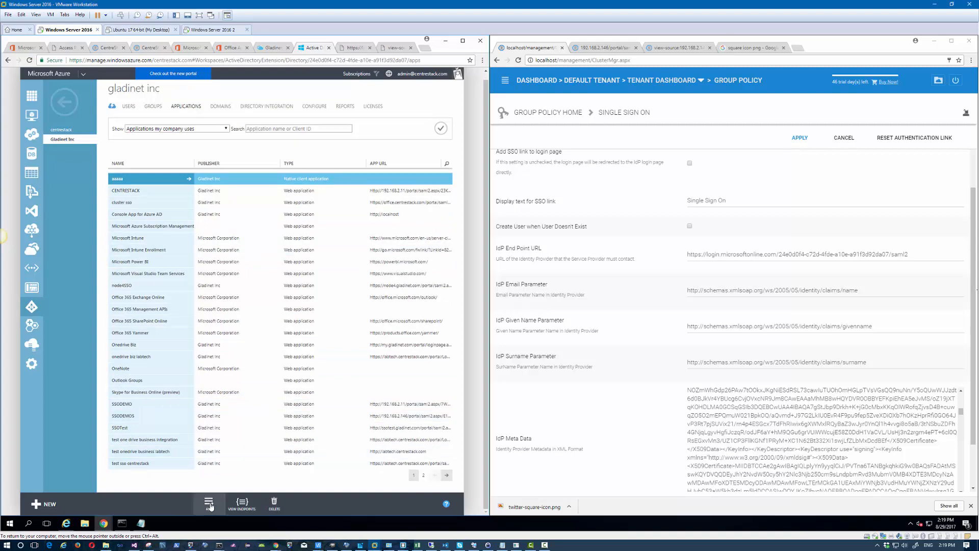
{"action": "left_click", "coordinate": [240, 504]}
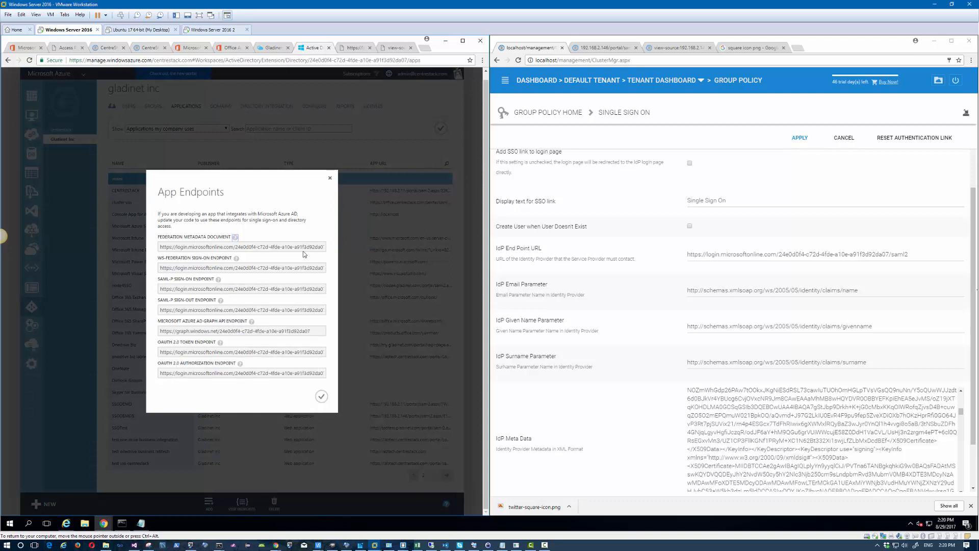
Step: Select the SAML-P sign-on endpoint URL, then close the App Endpoints dialog
{"action": "left_click", "coordinate": [250, 291]}
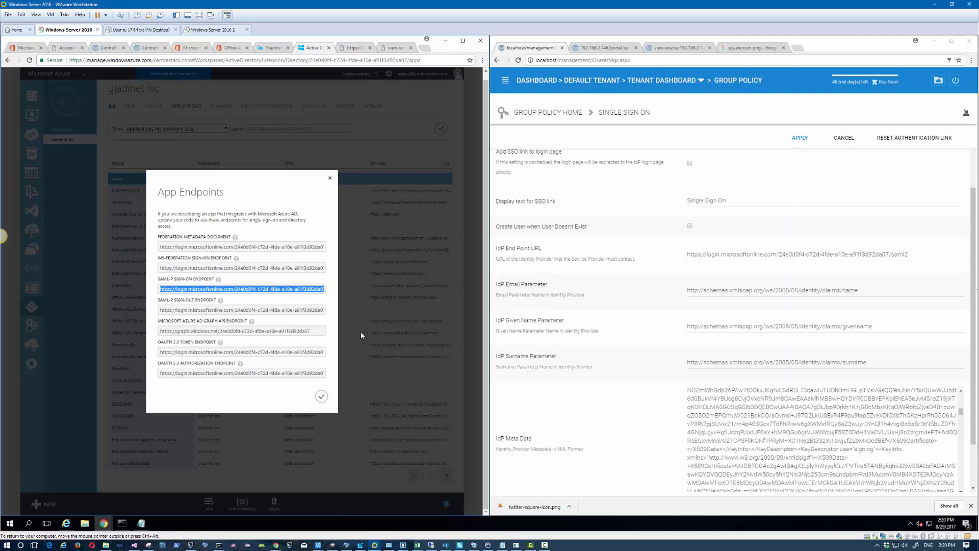
{"action": "left_click", "coordinate": [329, 211]}
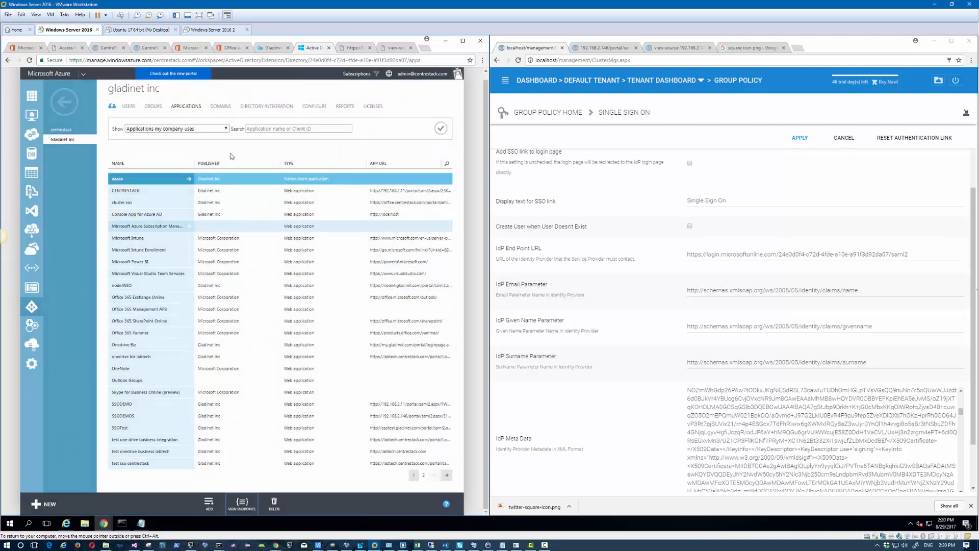
Step: Open SSODEMO5's configure page and check its sign-on URL
{"action": "left_click", "coordinate": [167, 419]}
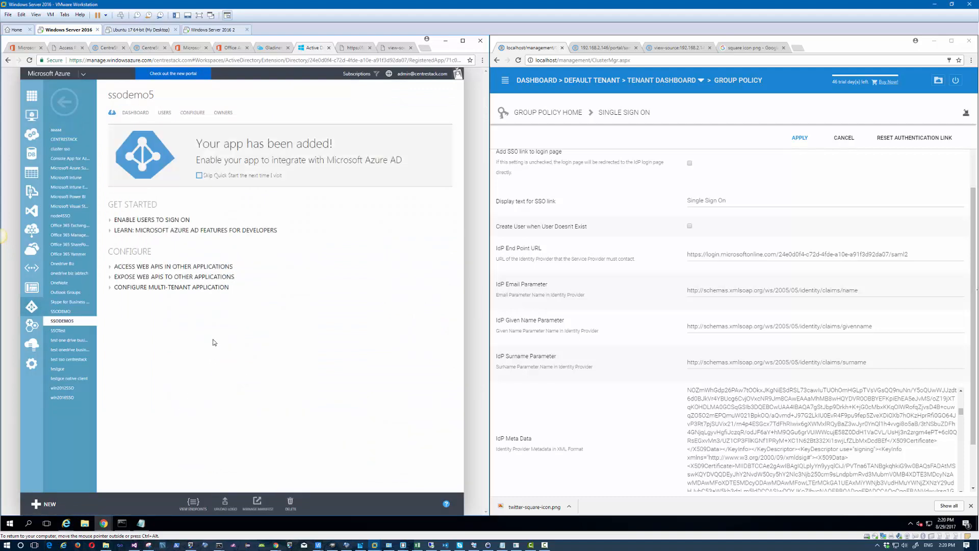
{"action": "left_click", "coordinate": [168, 114]}
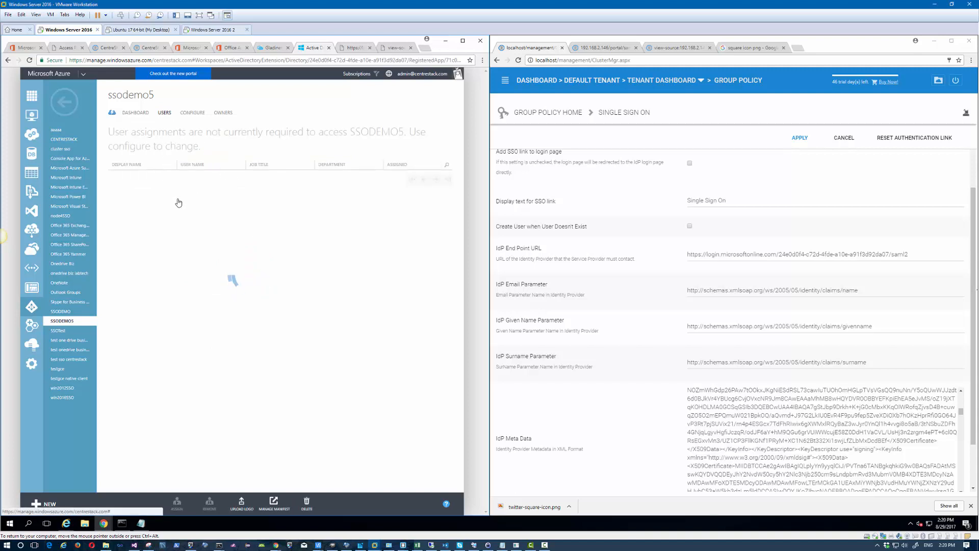
{"action": "left_click", "coordinate": [191, 113]}
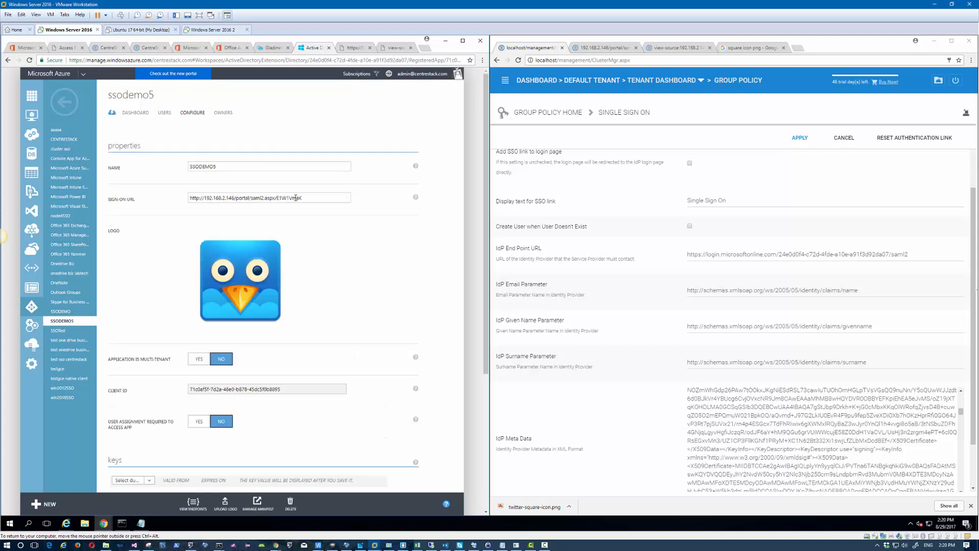
{"action": "left_click_drag", "start_coordinate": [303, 197], "coordinate": [180, 198]}
{"action": "scroll", "coordinate": [199, 239], "scroll_direction": "down", "scroll_amount": 2}
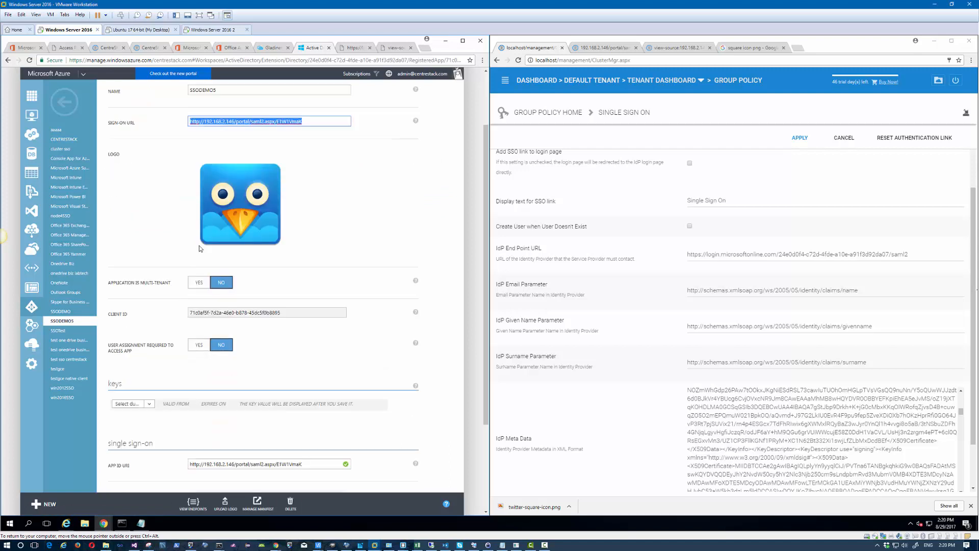
{"action": "scroll", "coordinate": [209, 258], "scroll_direction": "down", "scroll_amount": 2}
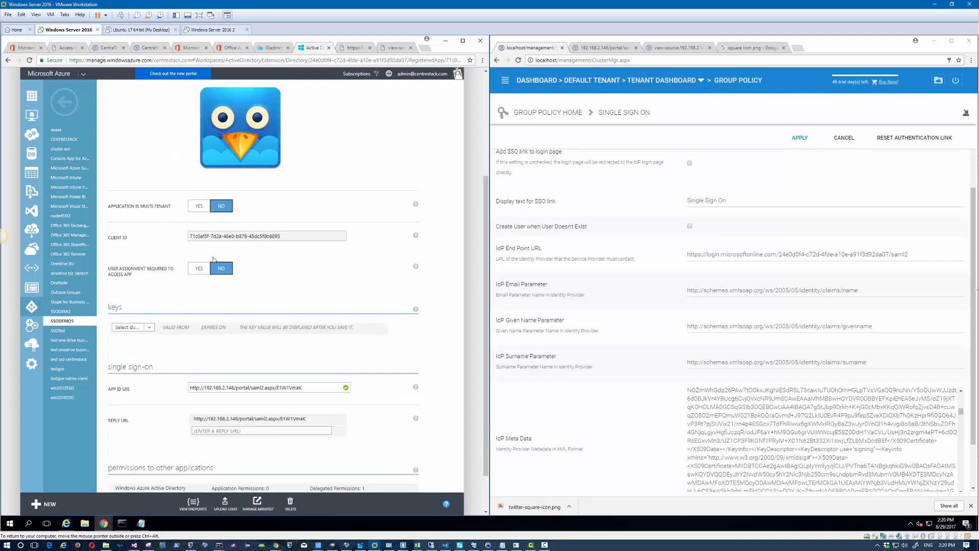
{"action": "scroll", "coordinate": [262, 301], "scroll_direction": "down", "scroll_amount": 1}
Step: Check SSODEMO5's App ID URI and reply URL values
{"action": "left_click", "coordinate": [302, 350]}
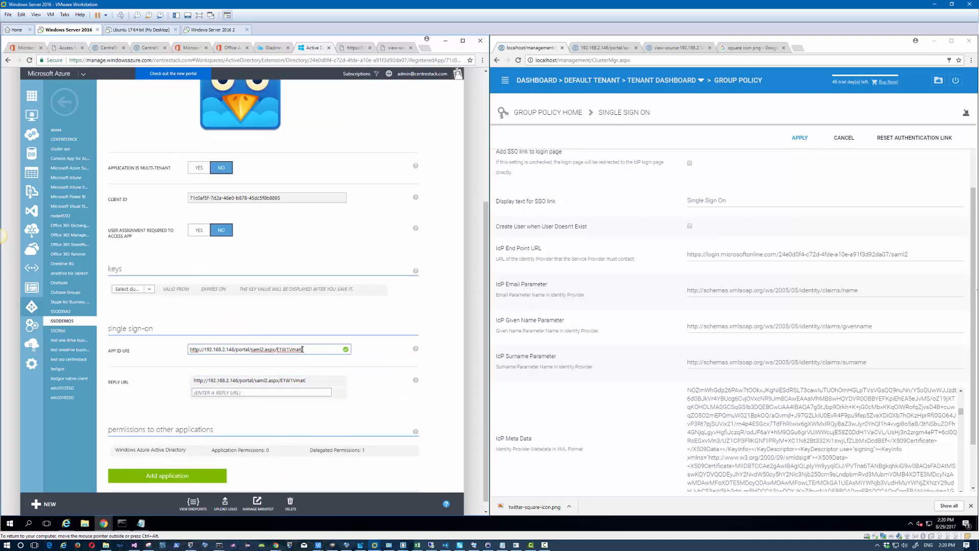
{"action": "left_click_drag", "start_coordinate": [303, 349], "coordinate": [176, 350]}
{"action": "scroll", "coordinate": [206, 312], "scroll_direction": "down", "scroll_amount": 1}
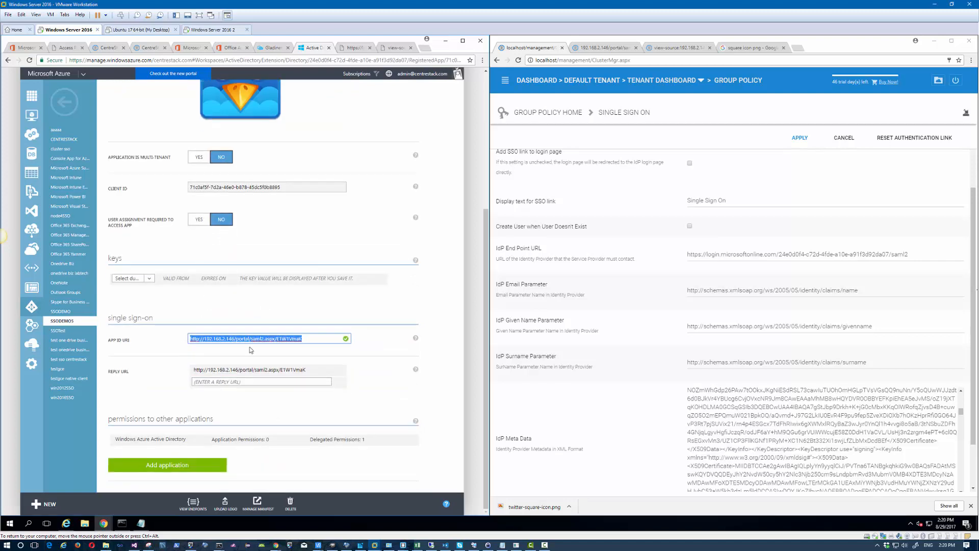
{"action": "left_click_drag", "start_coordinate": [309, 369], "coordinate": [176, 369]}
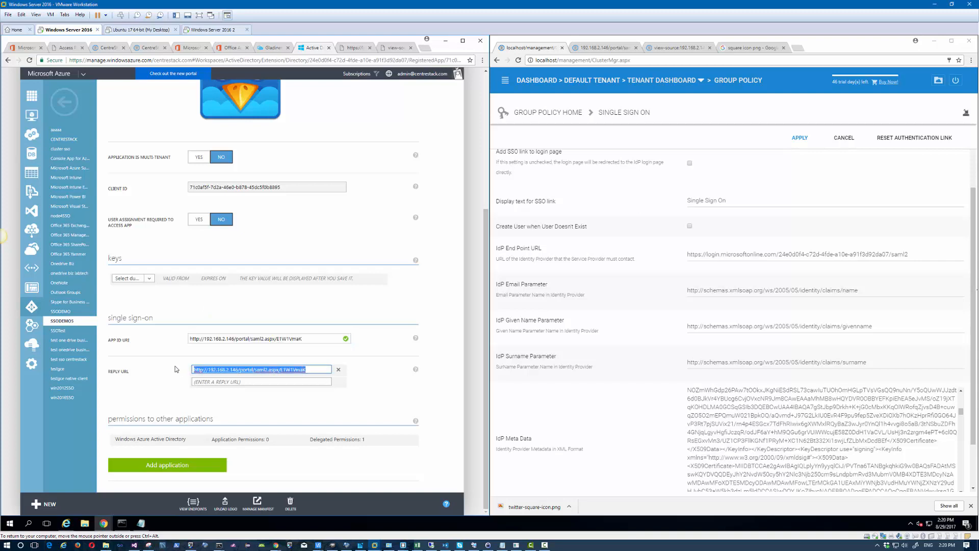
{"action": "mouse_move", "coordinate": [271, 444]}
{"action": "scroll", "coordinate": [176, 270], "scroll_direction": "up", "scroll_amount": 4}
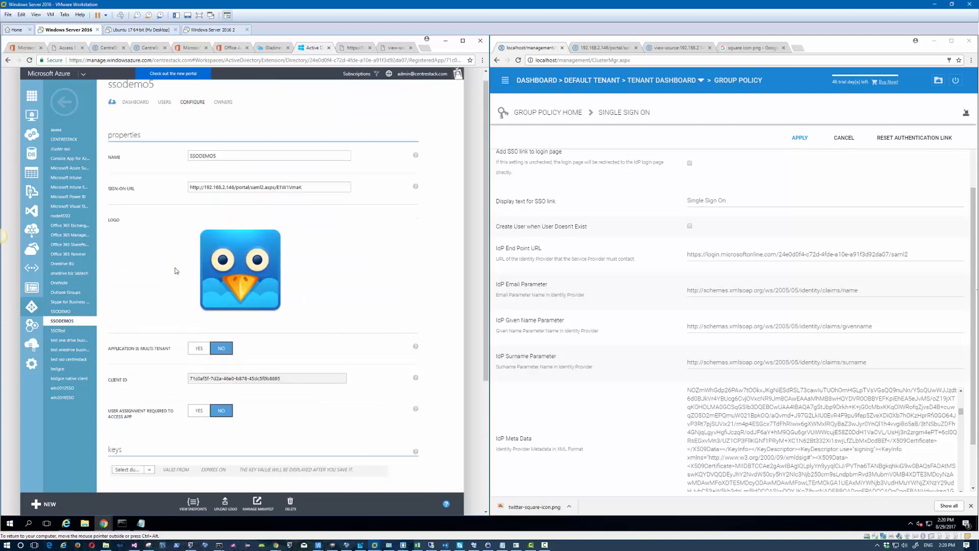
{"action": "scroll", "coordinate": [175, 270], "scroll_direction": "up", "scroll_amount": 1}
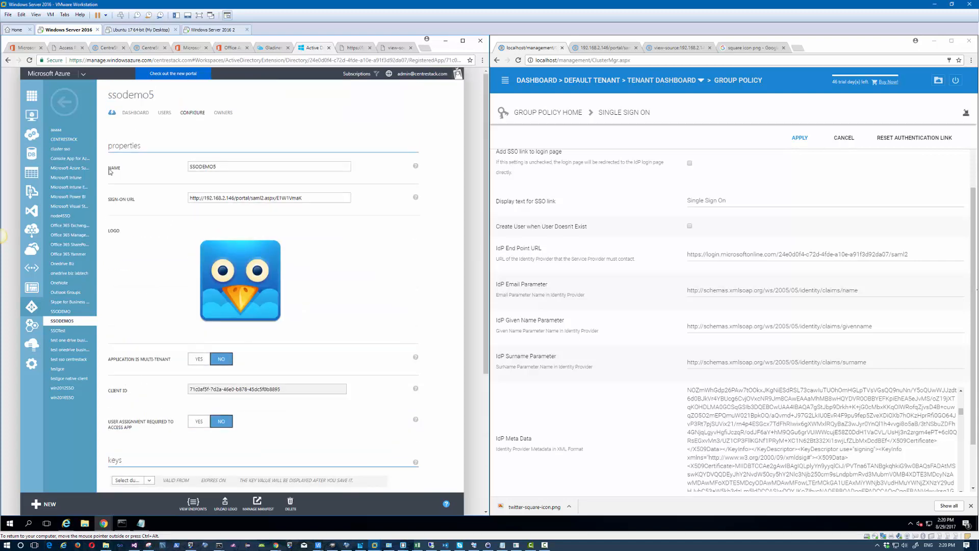
Step: Confirm SSODEMO5 on the Microsoft apps page, return to CentreStack's admin_centrestack_folder view, and stop recording
{"action": "left_click", "coordinate": [68, 48]}
{"action": "left_click", "coordinate": [106, 48]}
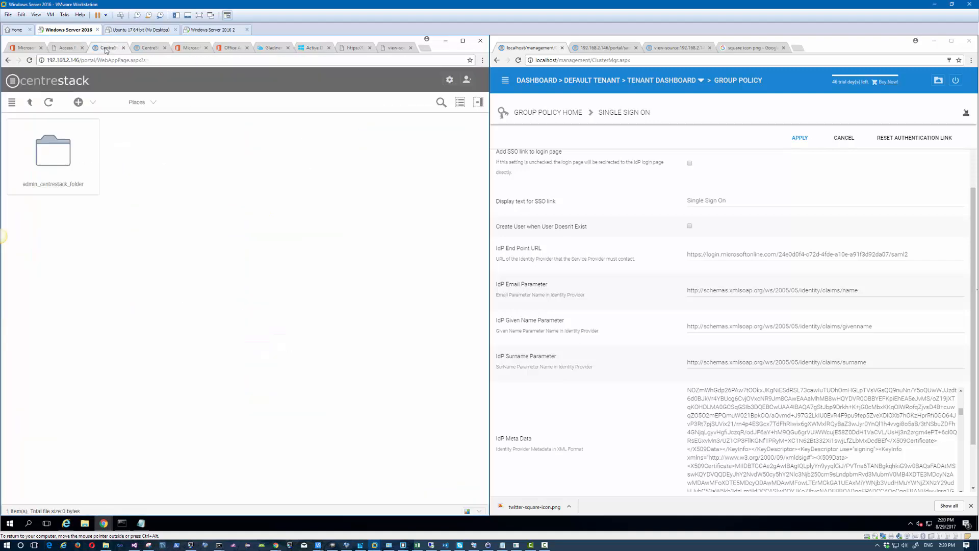
{"action": "left_click", "coordinate": [63, 51]}
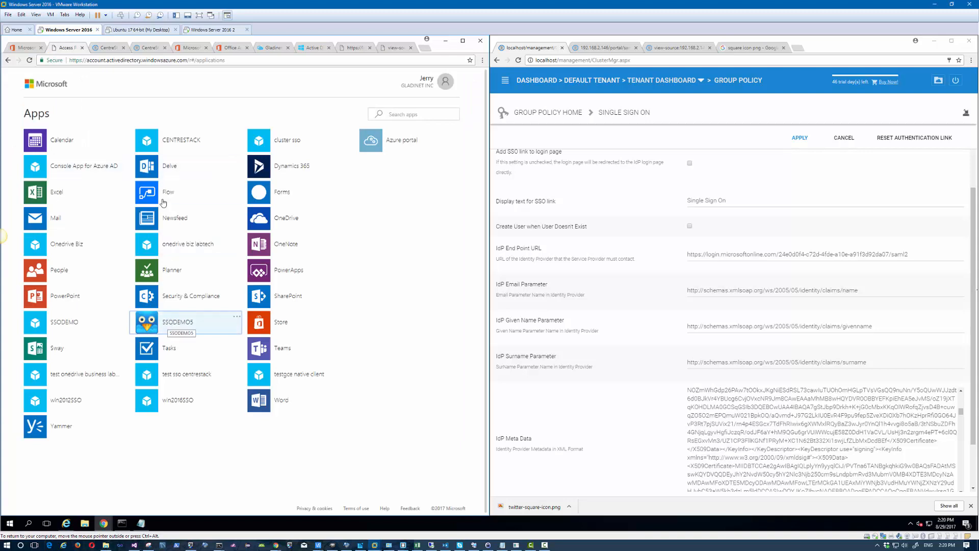
{"action": "left_click", "coordinate": [103, 49]}
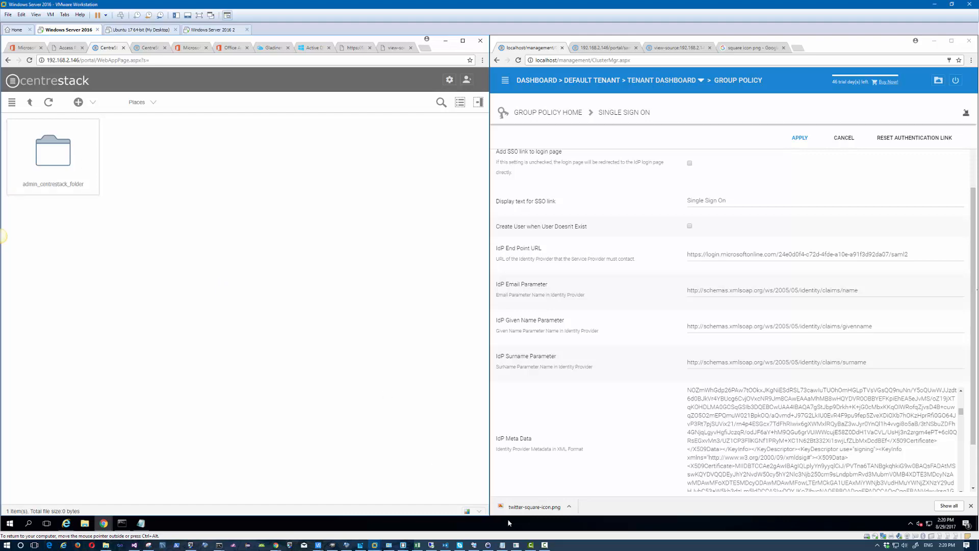
{"action": "left_click", "coordinate": [545, 544]}
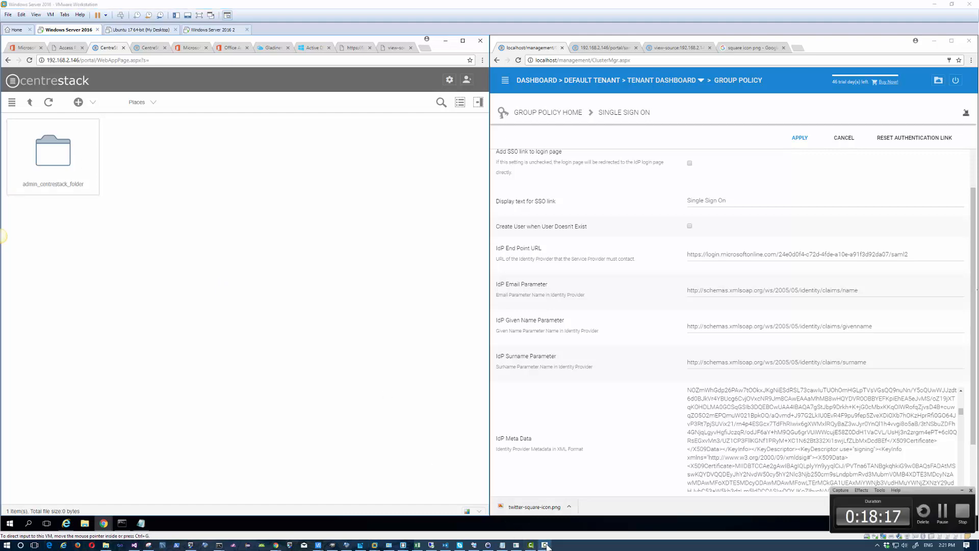
{"action": "left_click", "coordinate": [962, 510]}
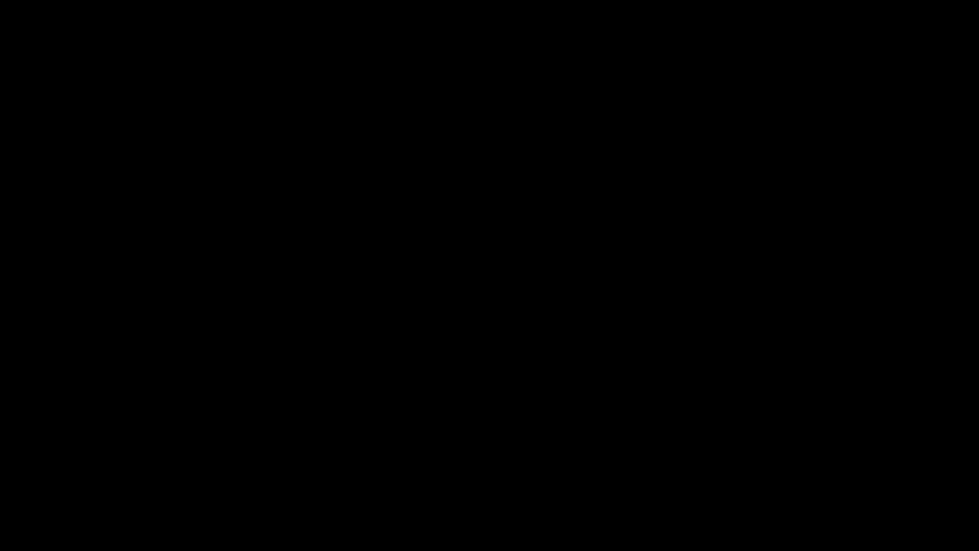